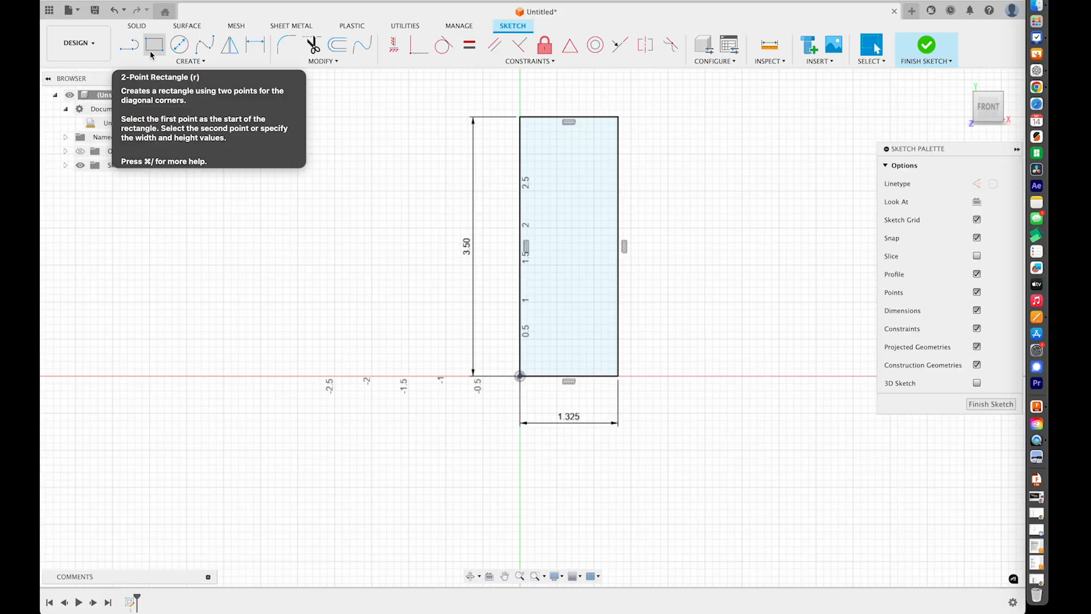
Sketch a 1.325 by 0.25 in rectangle from the origin inside the tall rectangle, and move both height dimensions to the profile's opposite side.
click(154, 44)
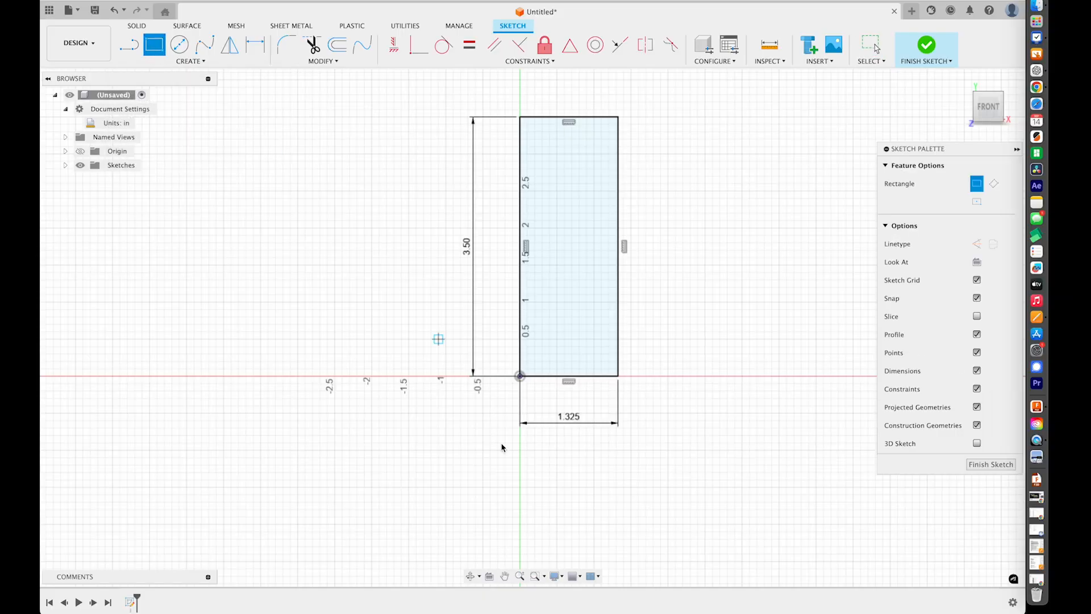
click(520, 375)
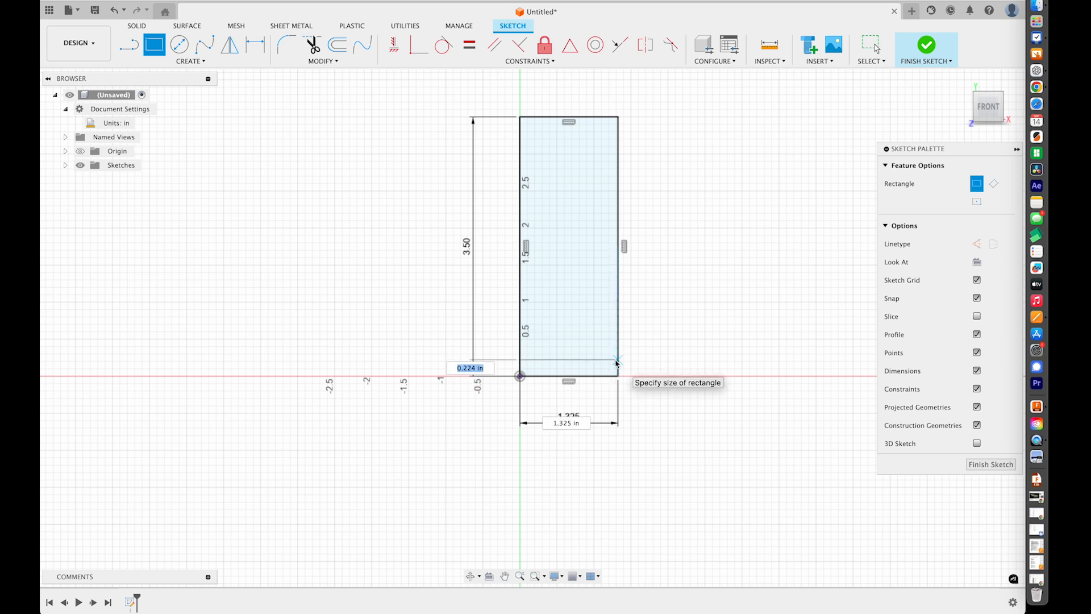
key(BackSpace)
key(Tab)
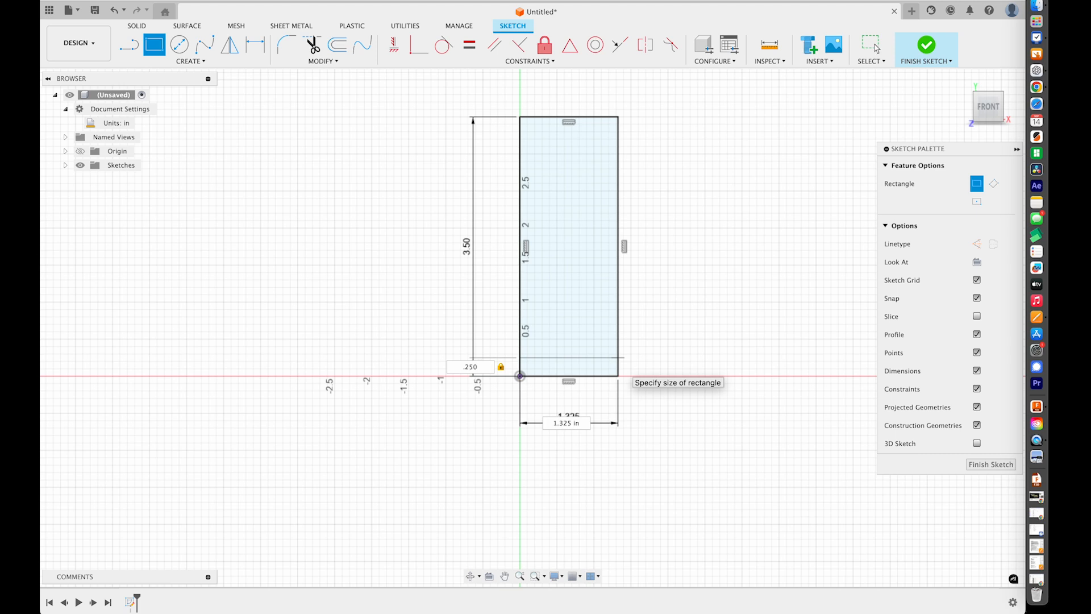
key(Return)
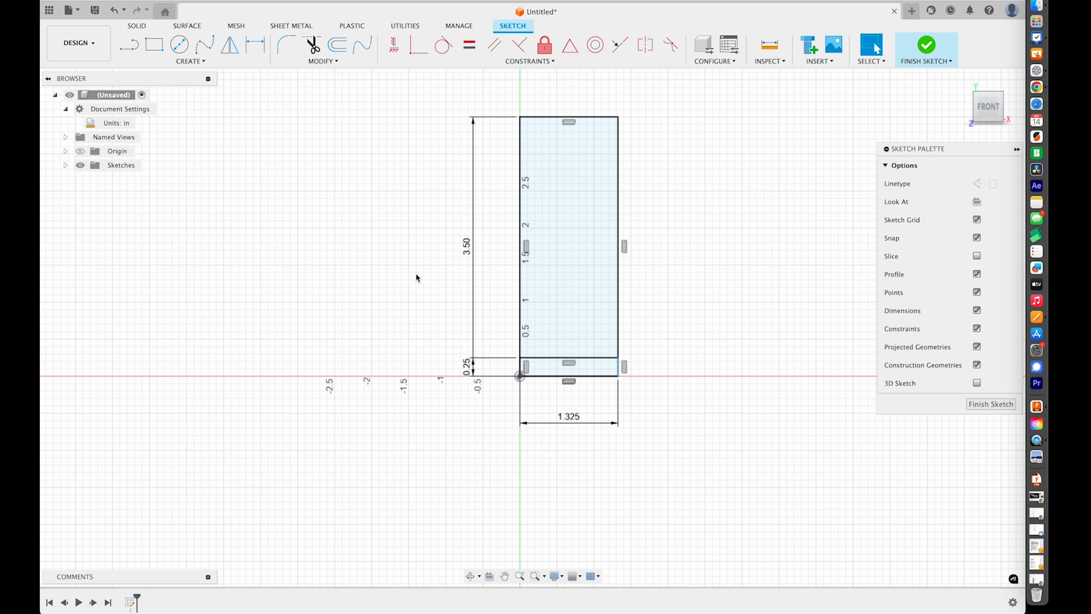
drag(467, 252, 644, 245)
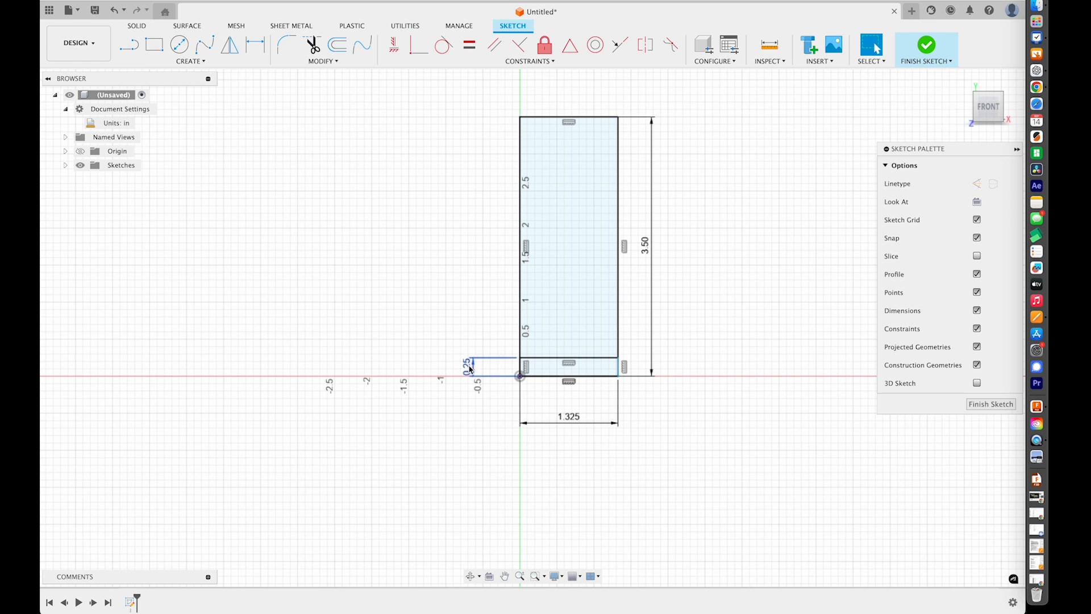
drag(468, 366, 699, 365)
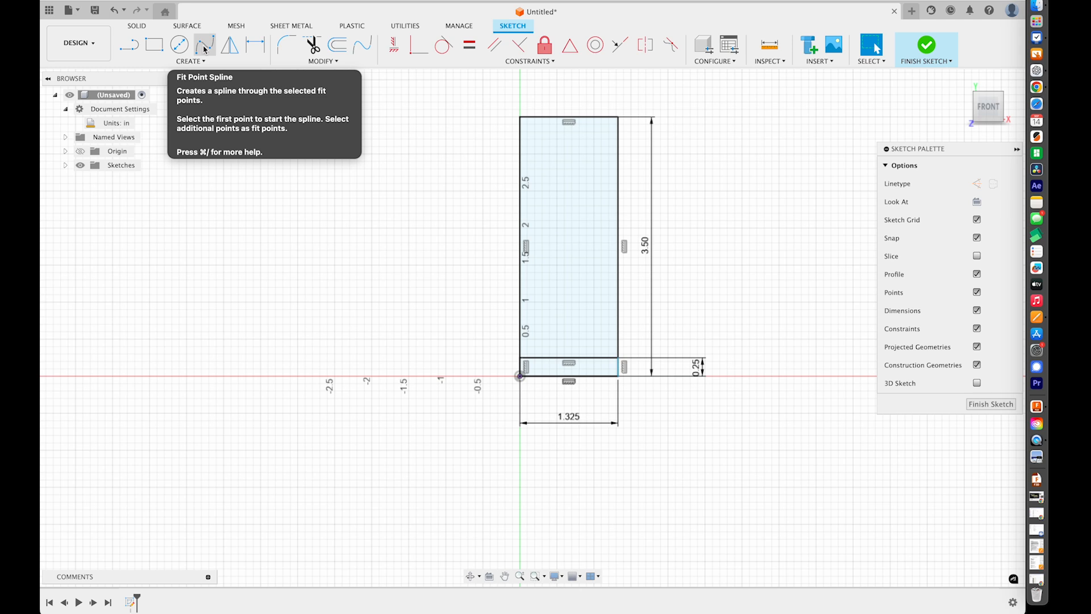
Draw a wavy fit point spline from the origin through five intermediate points to the tall rectangle's upper corner, enclosing a vase-like side profile.
click(195, 63)
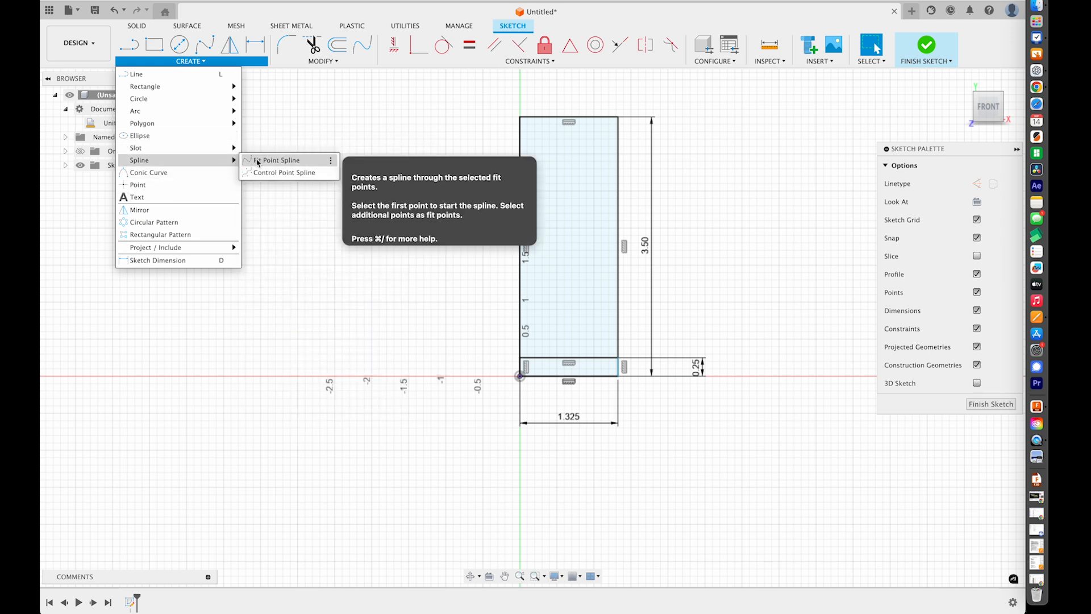
click(204, 46)
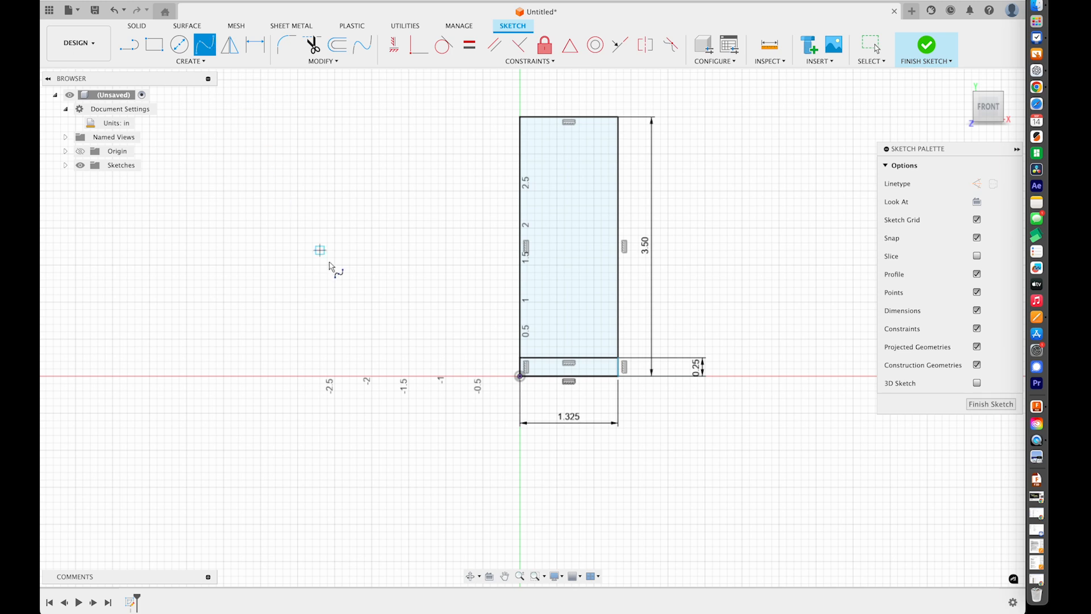
click(520, 375)
click(446, 362)
click(424, 317)
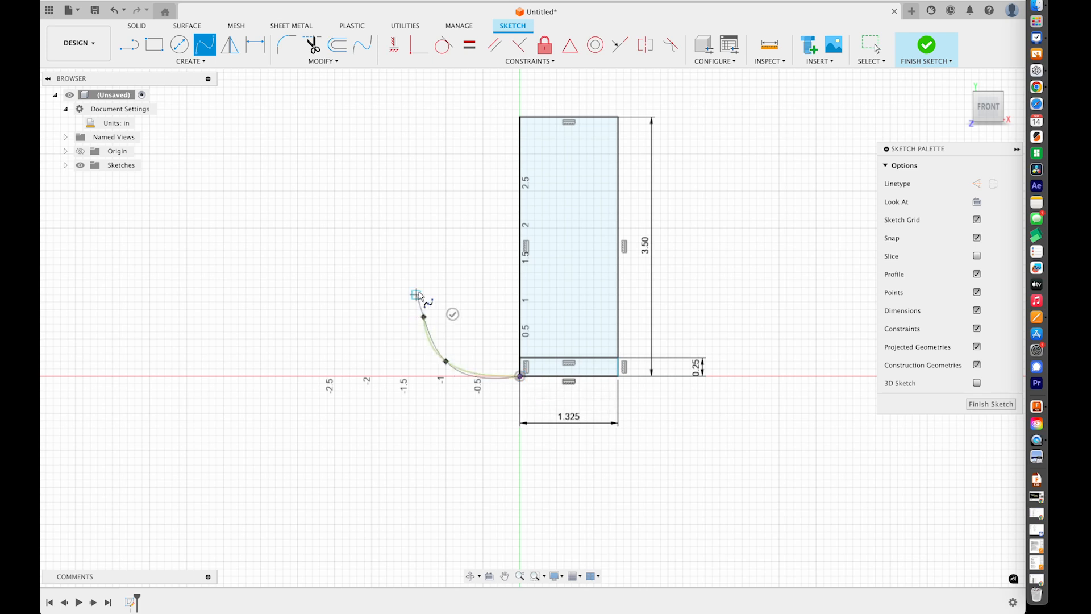
click(439, 250)
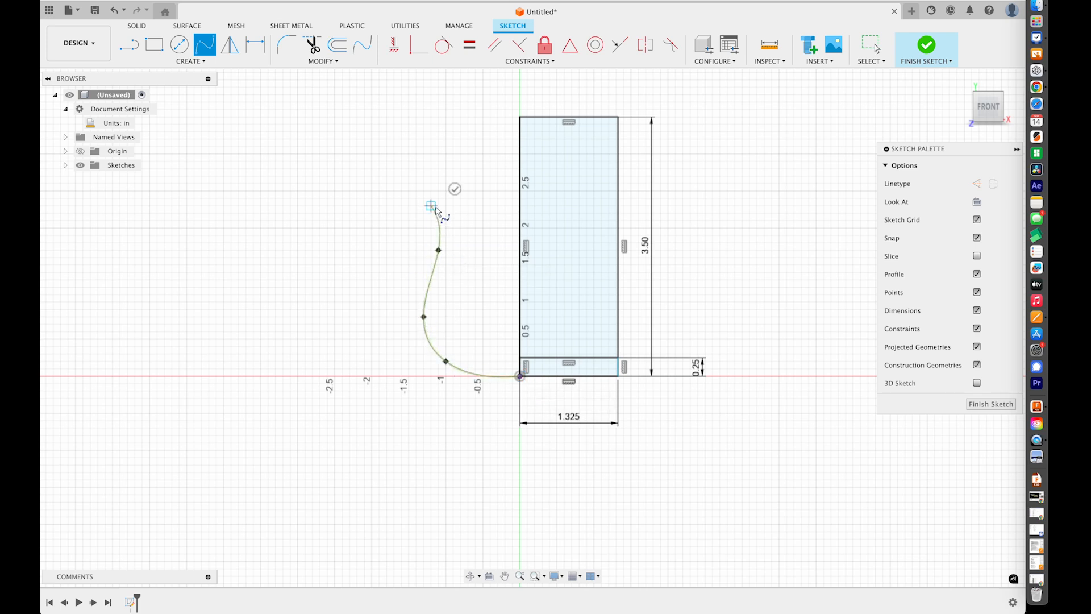
click(431, 206)
click(416, 154)
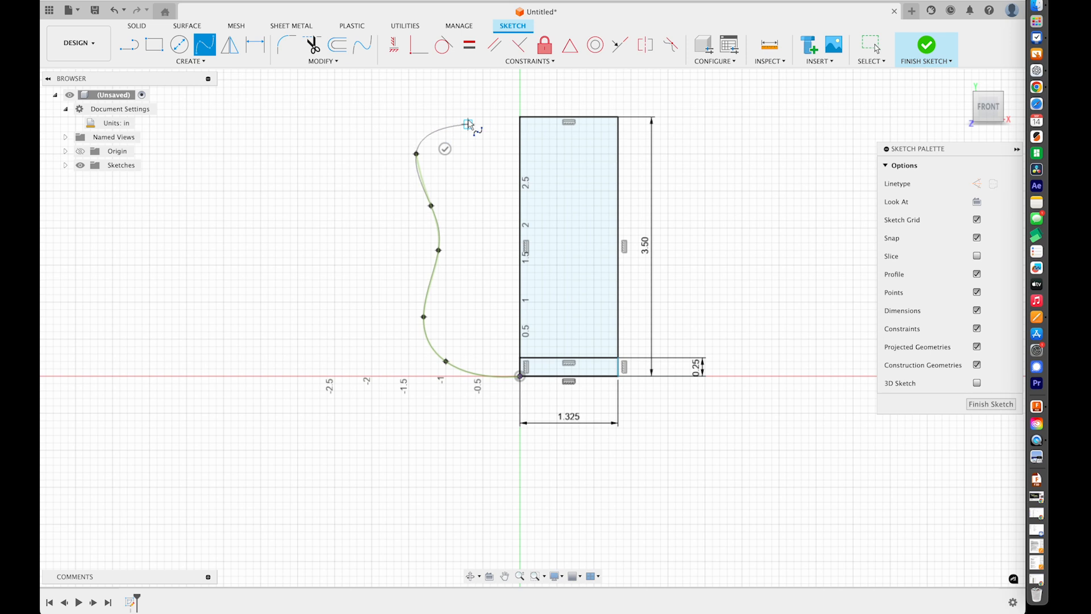
click(520, 117)
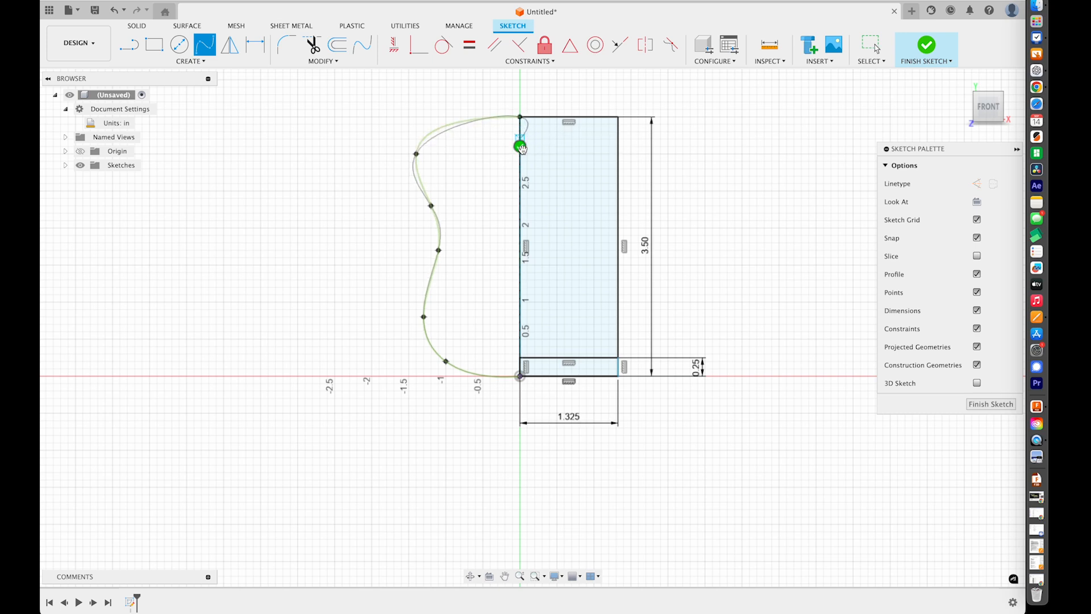
click(521, 147)
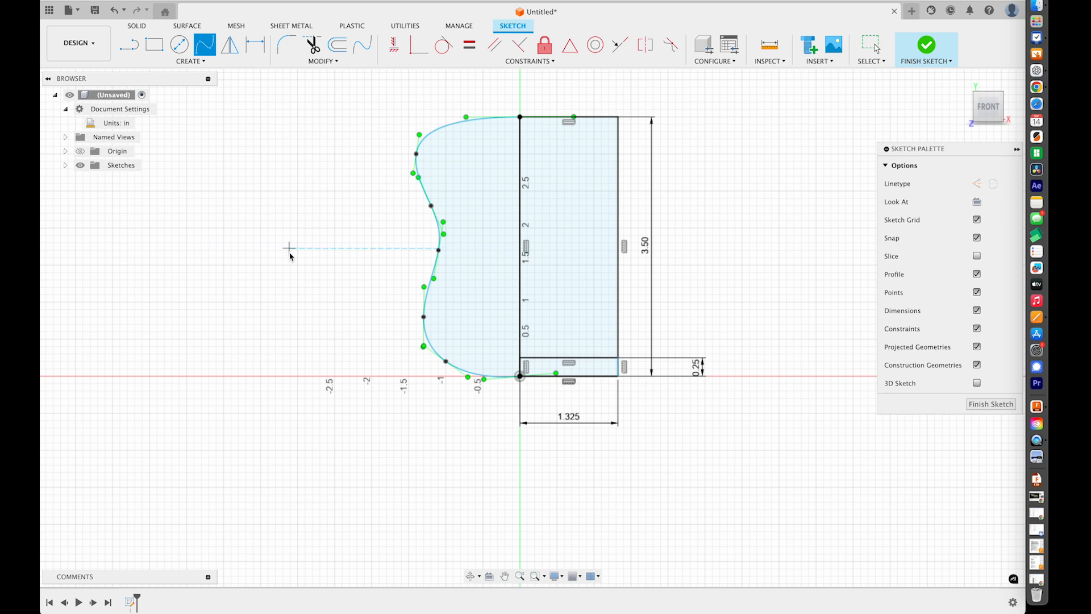
key(Escape)
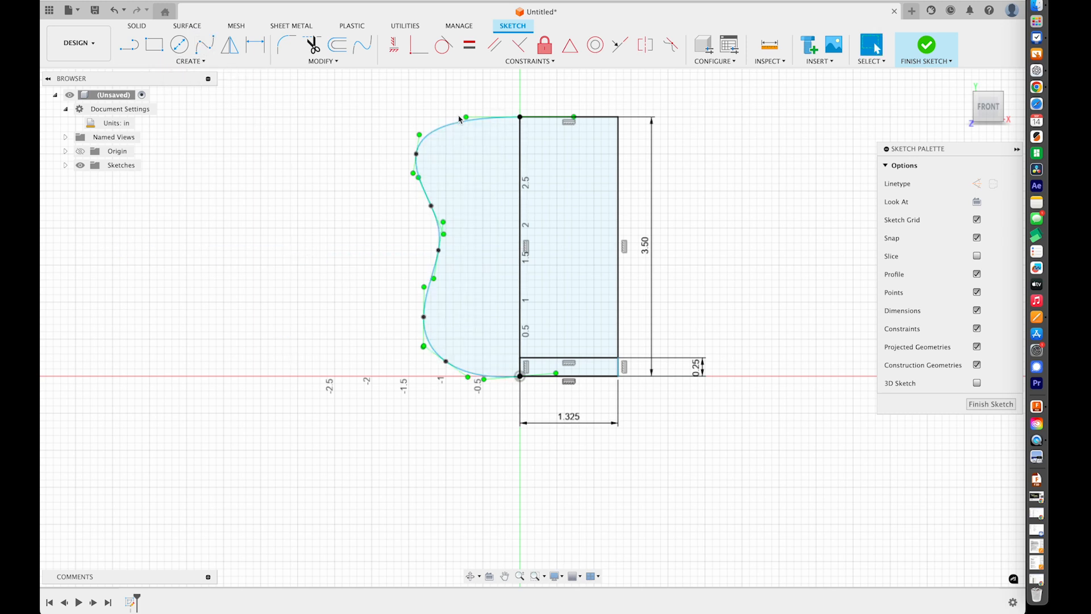
Reshape the spline by moving its upper and middle fit points and adjusting the tangent handles at the waist and lower bulge.
click(420, 158)
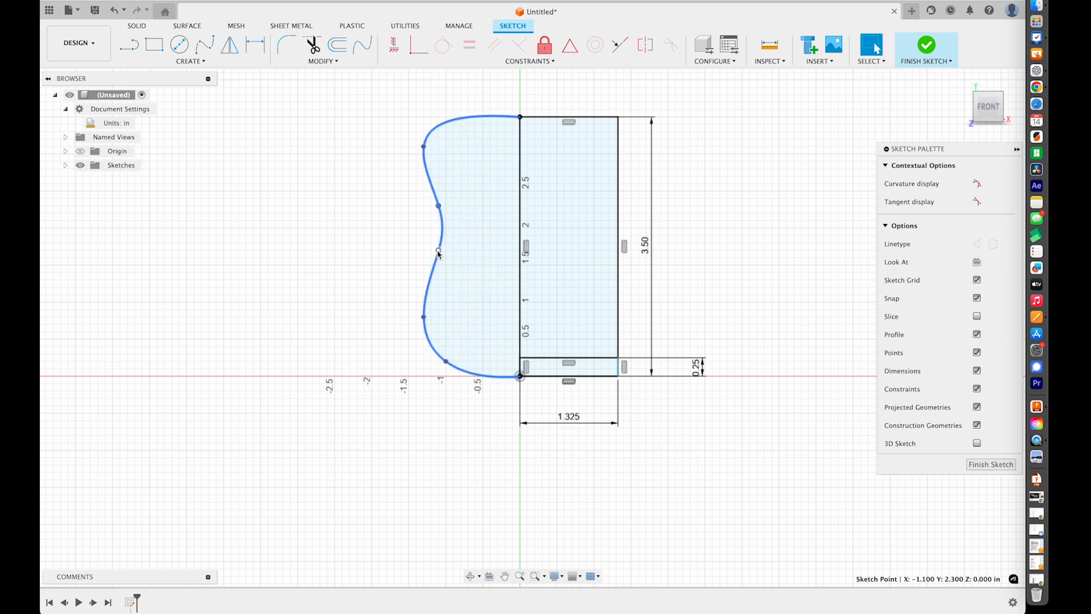
drag(438, 251, 423, 258)
click(421, 292)
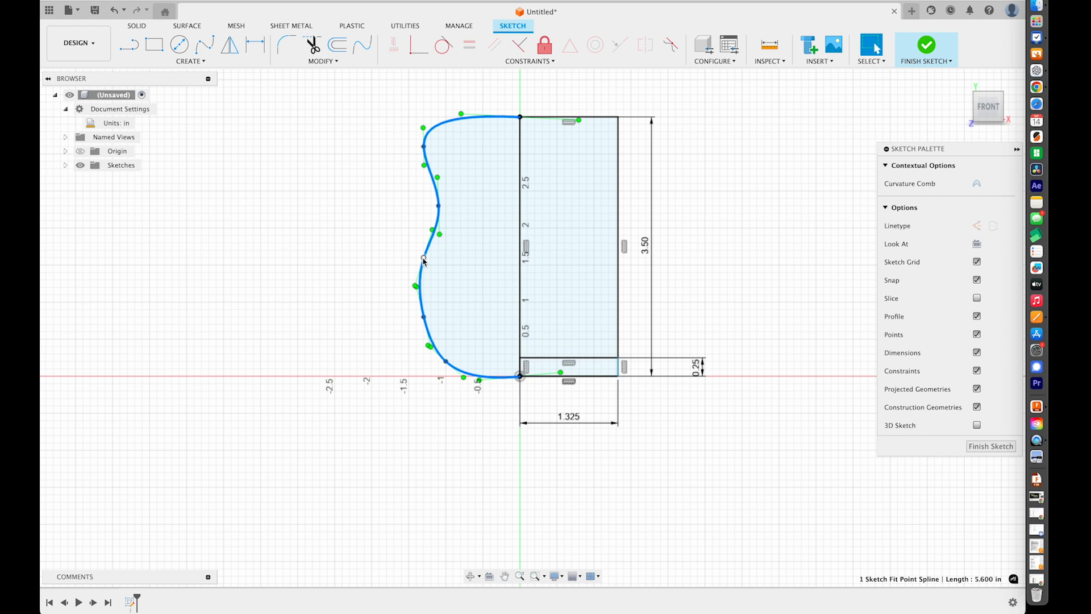
mouse_move(439, 234)
mouse_down()
mouse_move(461, 245)
mouse_move(443, 222)
mouse_move(456, 236)
mouse_up()
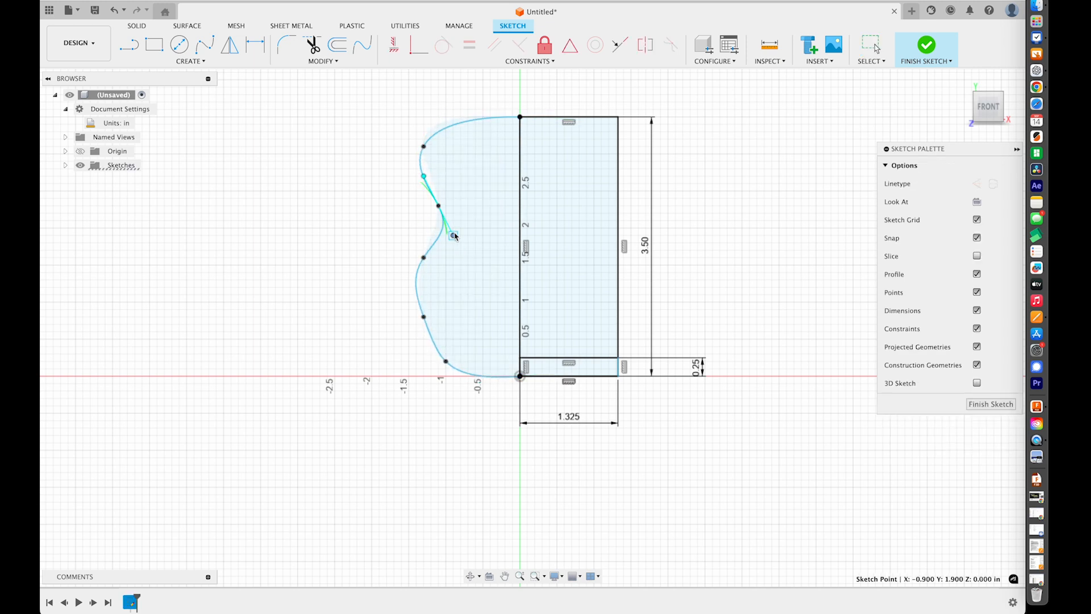
click(424, 317)
mouse_move(413, 287)
mouse_down()
mouse_move(402, 295)
mouse_move(427, 298)
mouse_up()
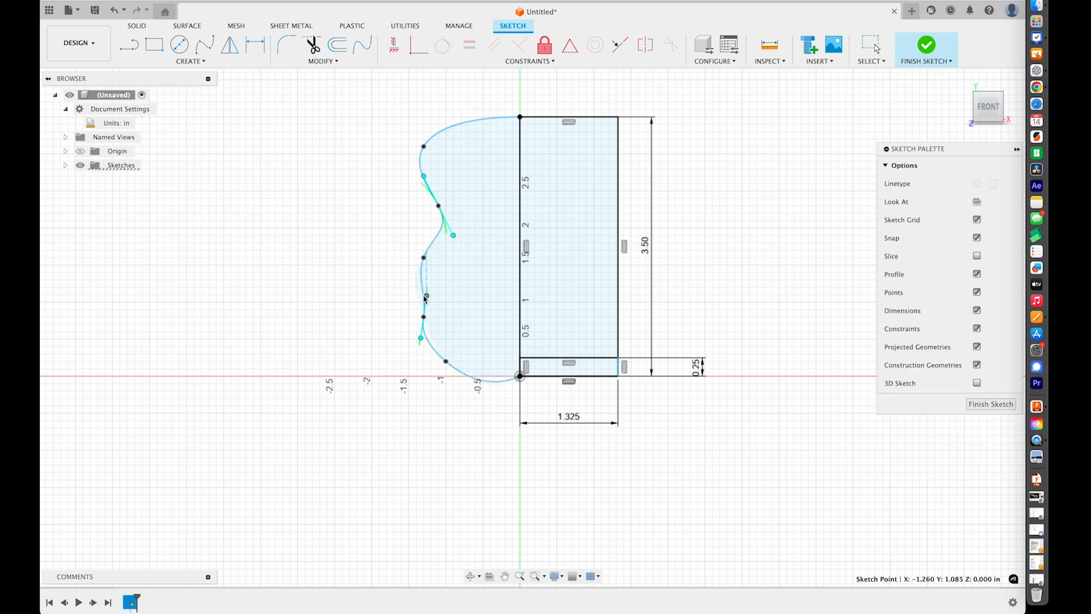
click(322, 279)
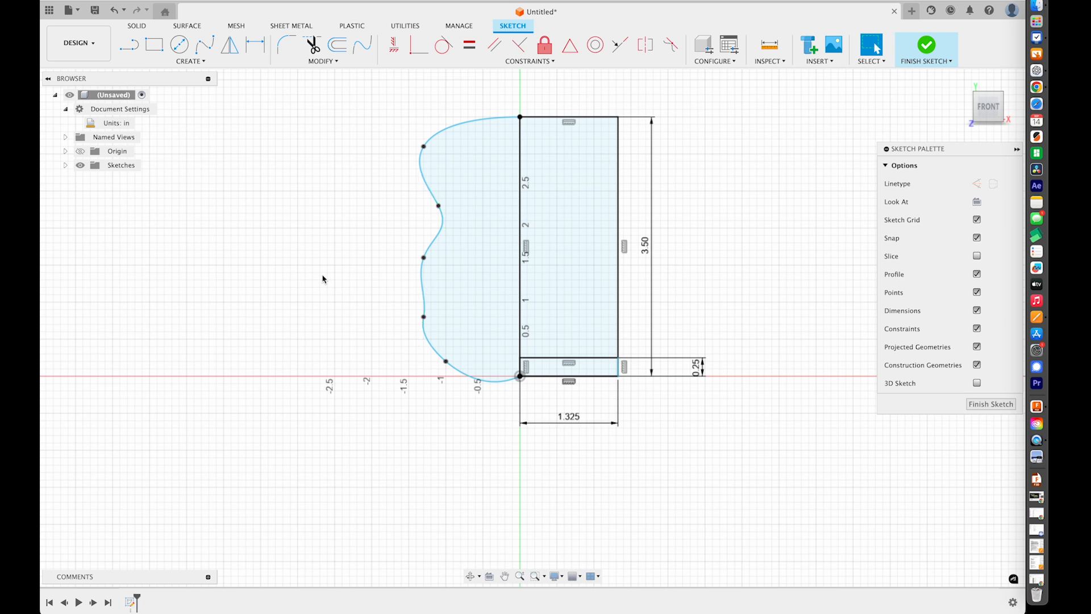
Adjust the tangent handle of the spline's lowest bend to X -0.700, Y 0.000 in so the curve stays above the base line.
click(472, 385)
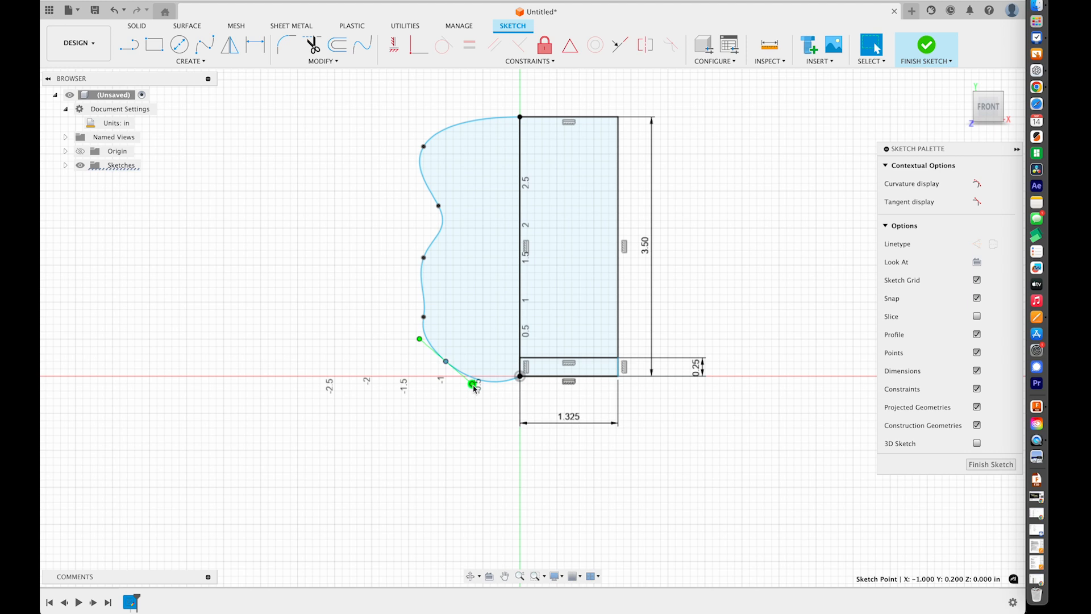
drag(475, 389, 470, 381)
key(Escape)
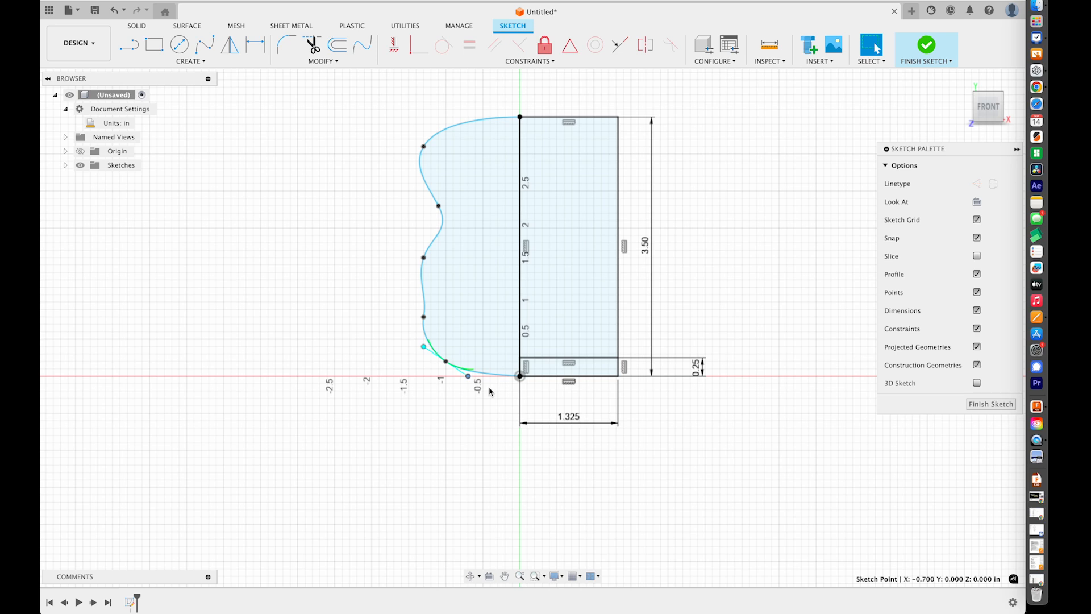
Try trimming the spline curve from the sketch and undo the trim.
click(318, 61)
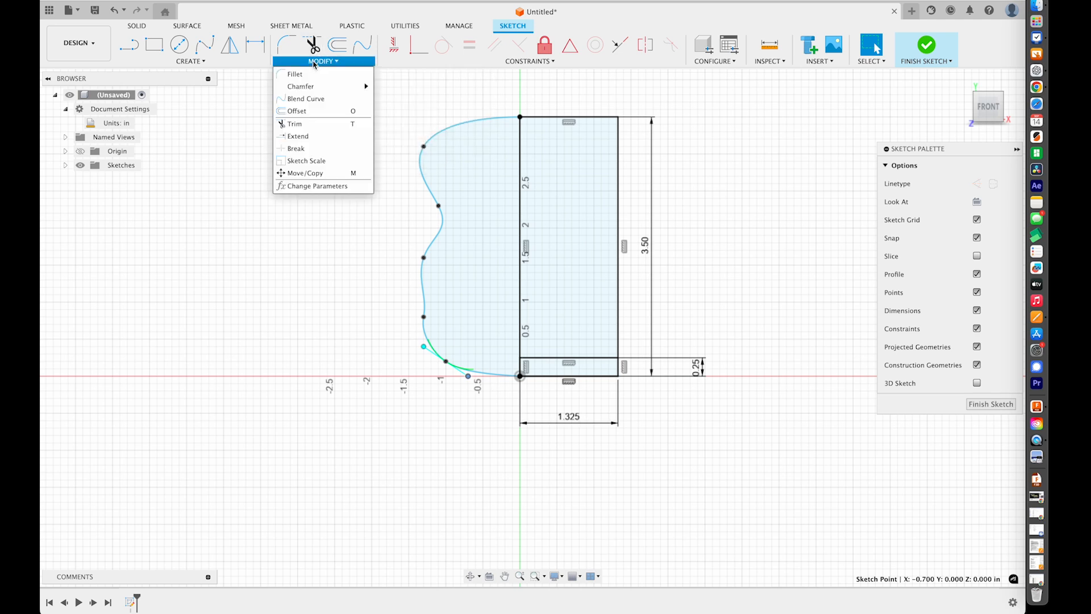
click(298, 124)
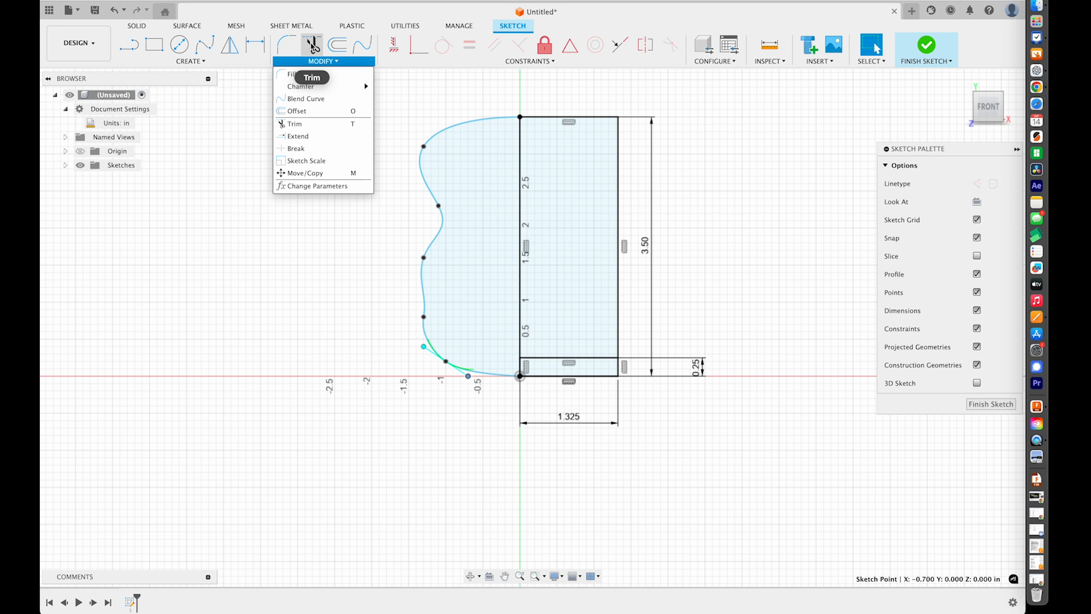
click(426, 148)
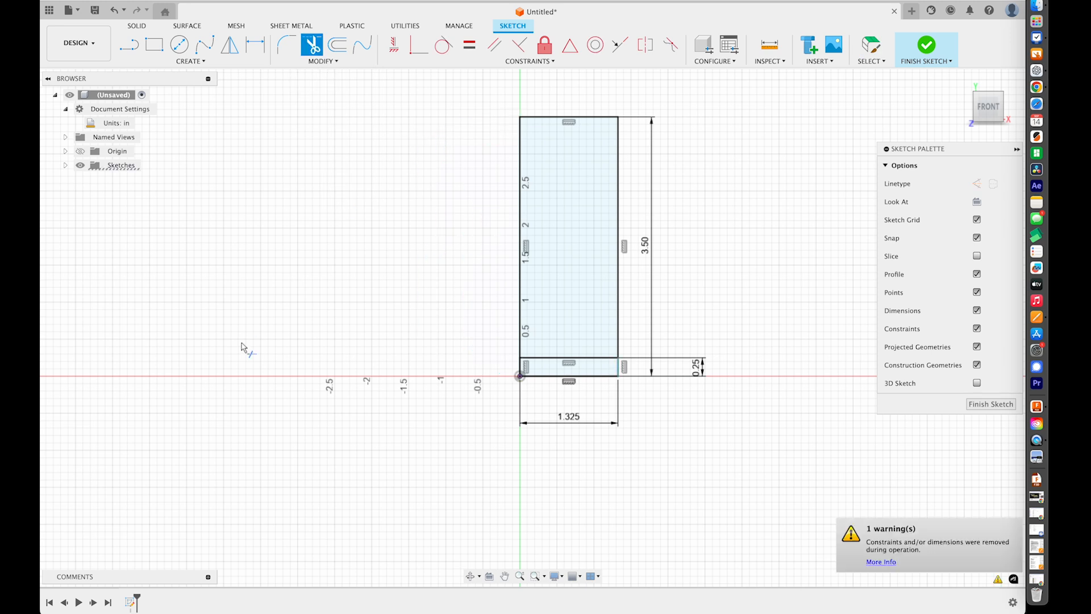
key(Escape)
key(super+z)
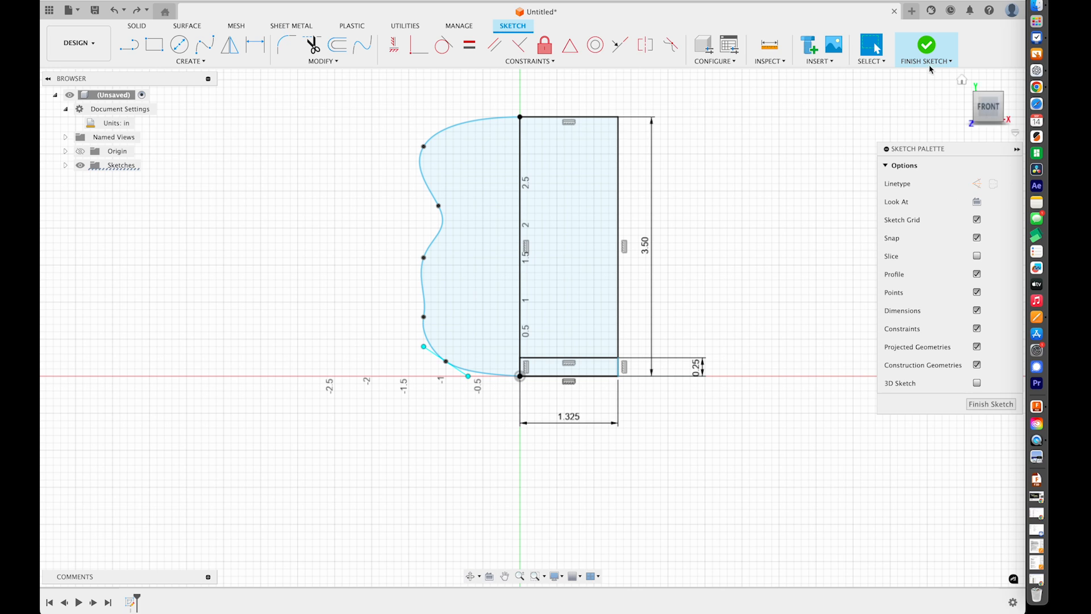
Finish the sketch and revolve the spline profile and base strip 360 degrees around the rectangle's far vertical edge as a new body.
click(926, 46)
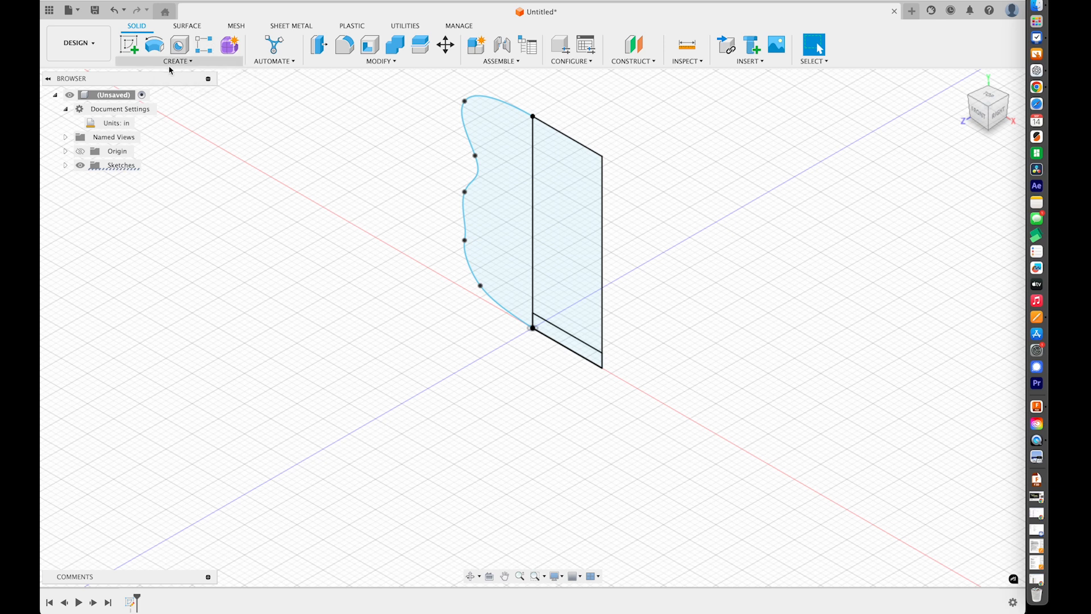
click(154, 44)
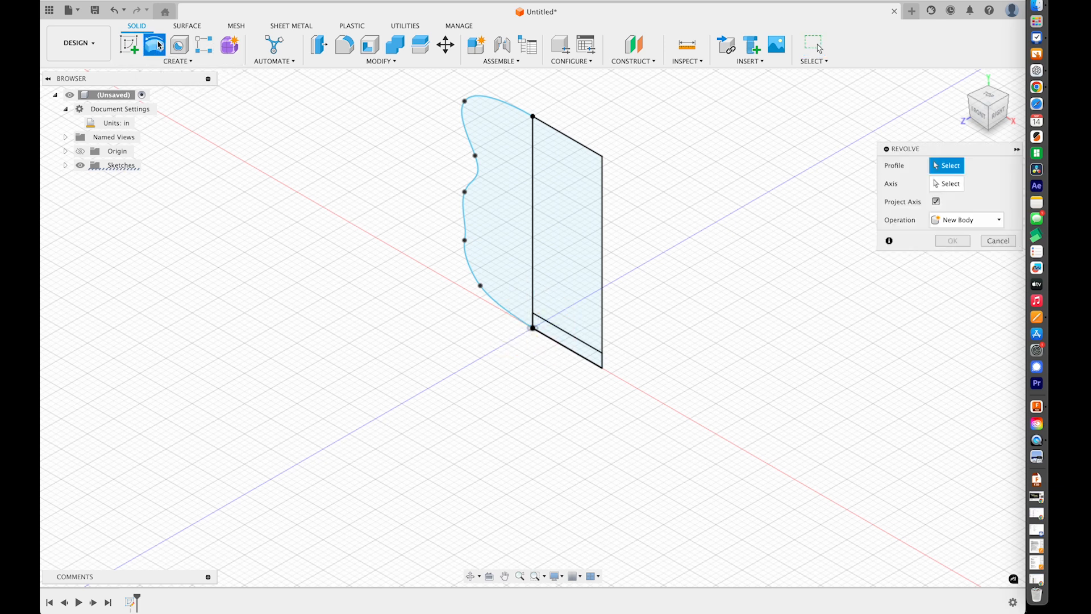
click(172, 61)
click(496, 209)
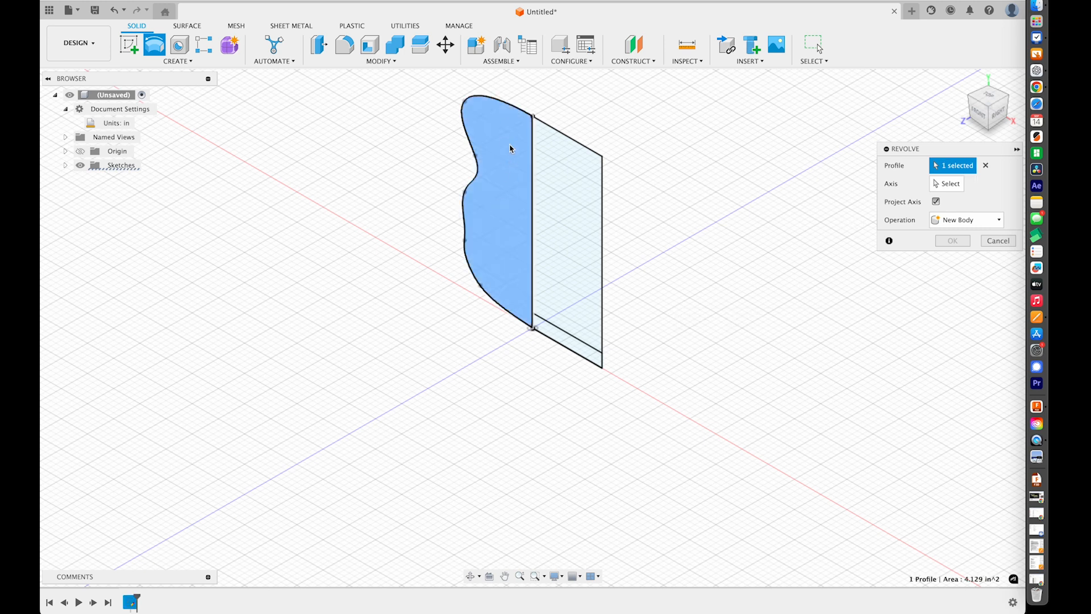
click(552, 331)
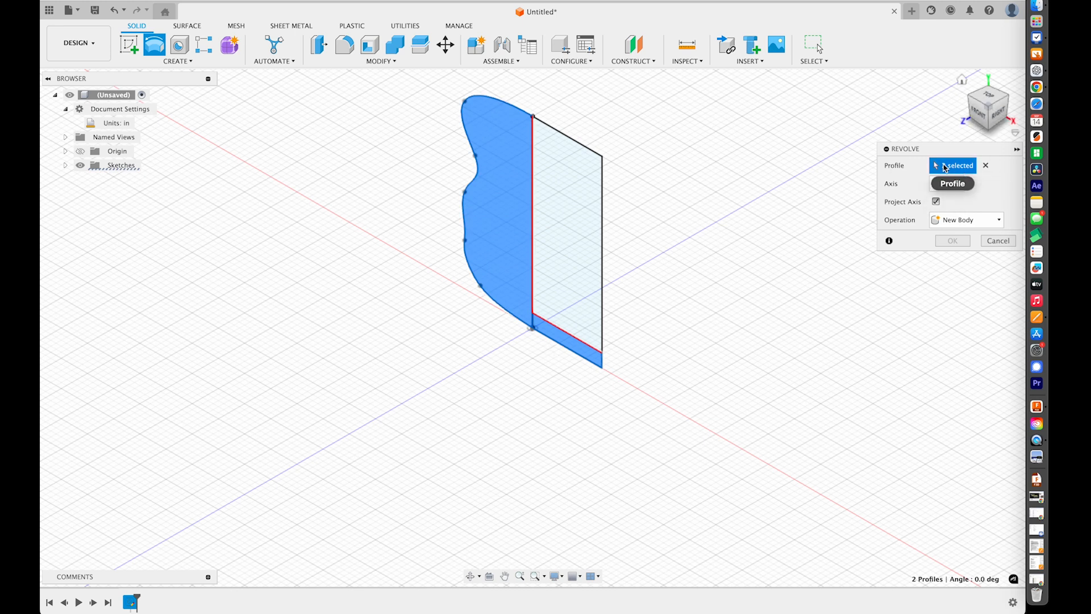
click(945, 185)
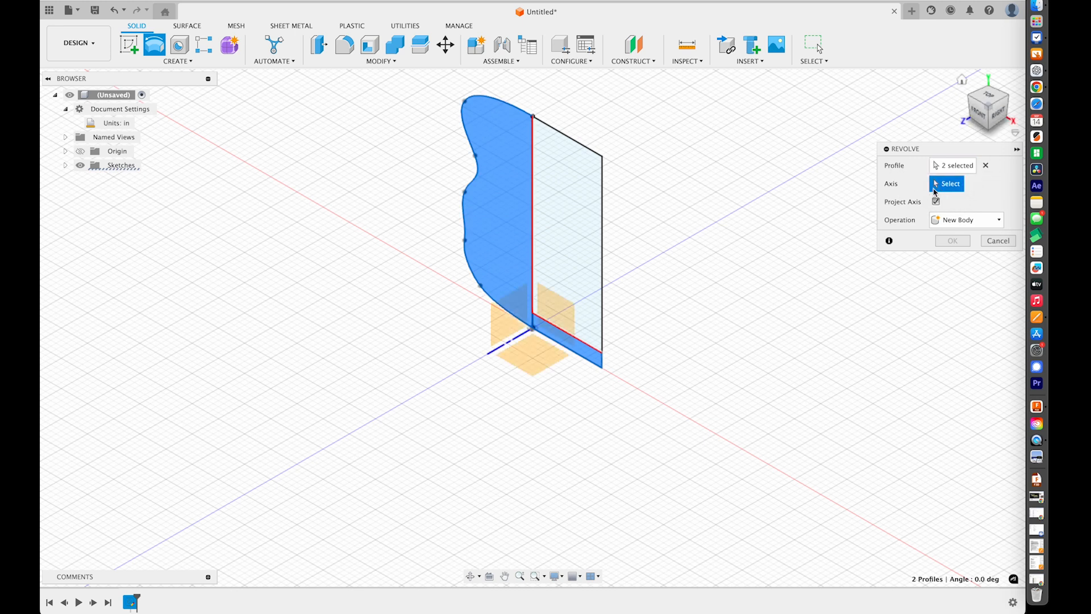
click(603, 233)
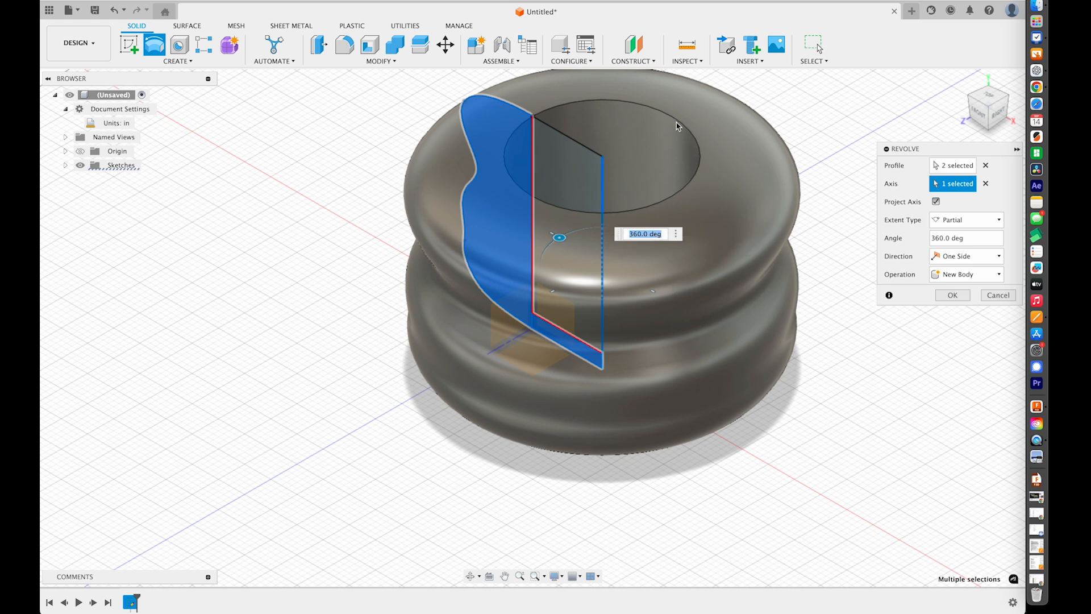
click(957, 295)
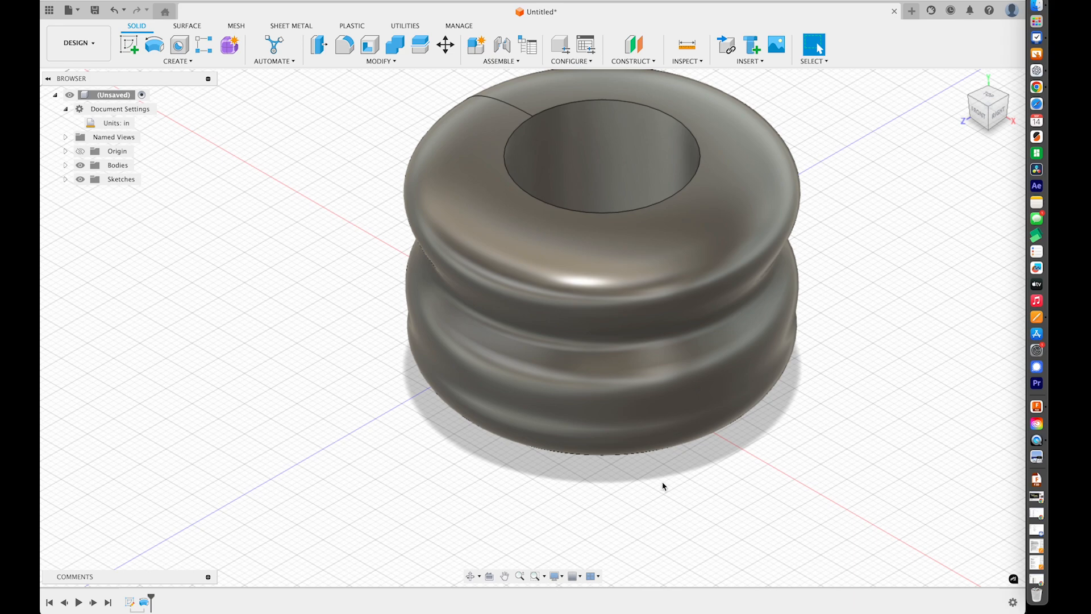
Reopen the revolved body's profile sketch and move the spline's uppermost bulge fit point to X -0.800, Y 3.400 in.
scroll(664, 486, down, 4)
shift+scroll(664, 486, down, 10)
shift+scroll(664, 487, up, 10)
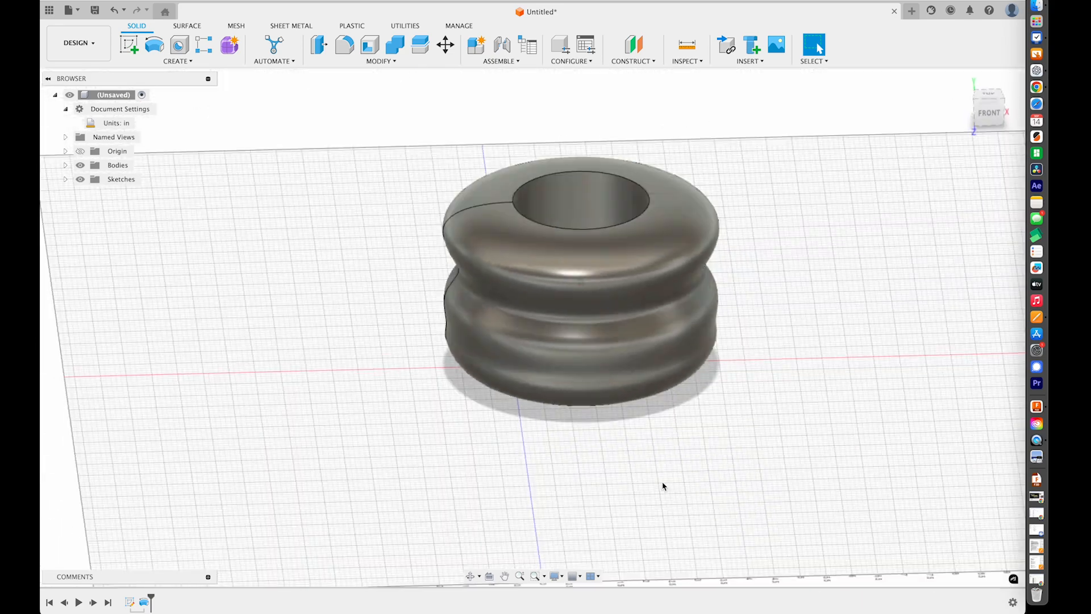
shift+scroll(664, 487, left, 10)
shift+scroll(663, 487, right, 5)
shift+scroll(664, 487, right, 5)
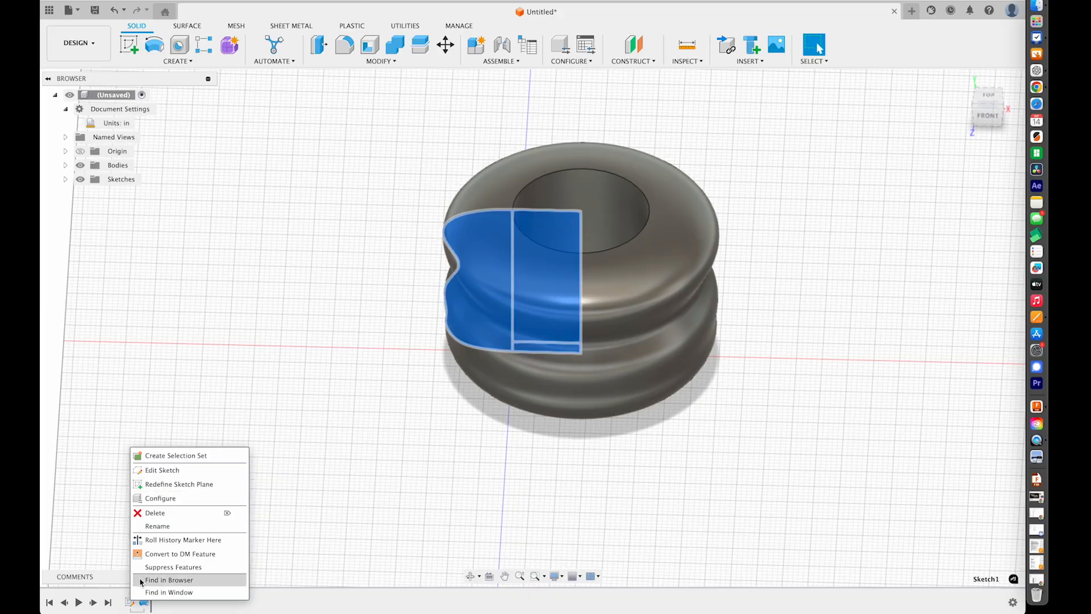
click(169, 580)
right_click(129, 604)
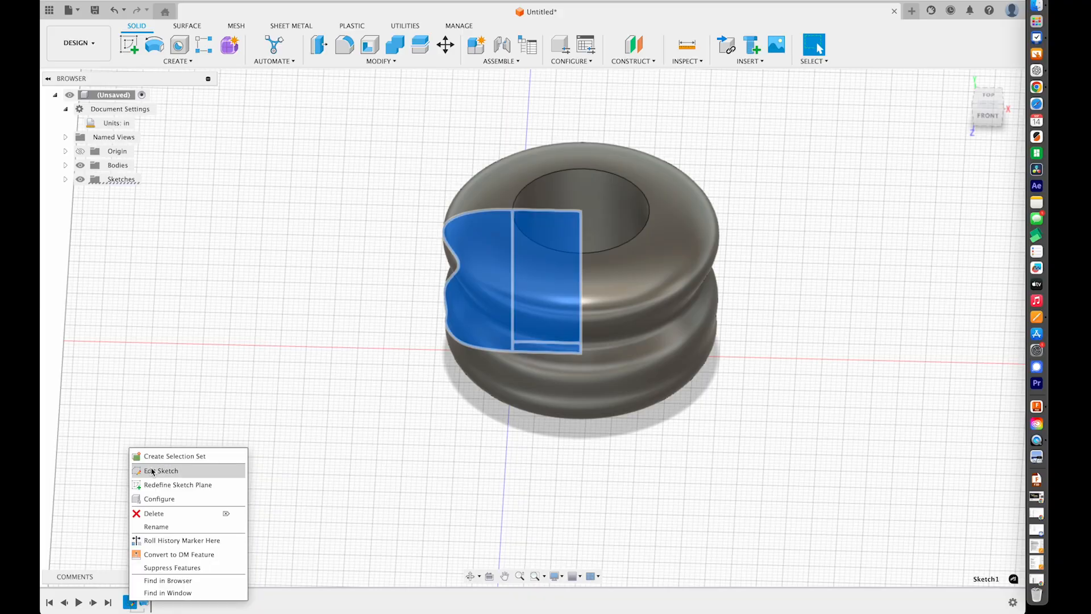
click(152, 471)
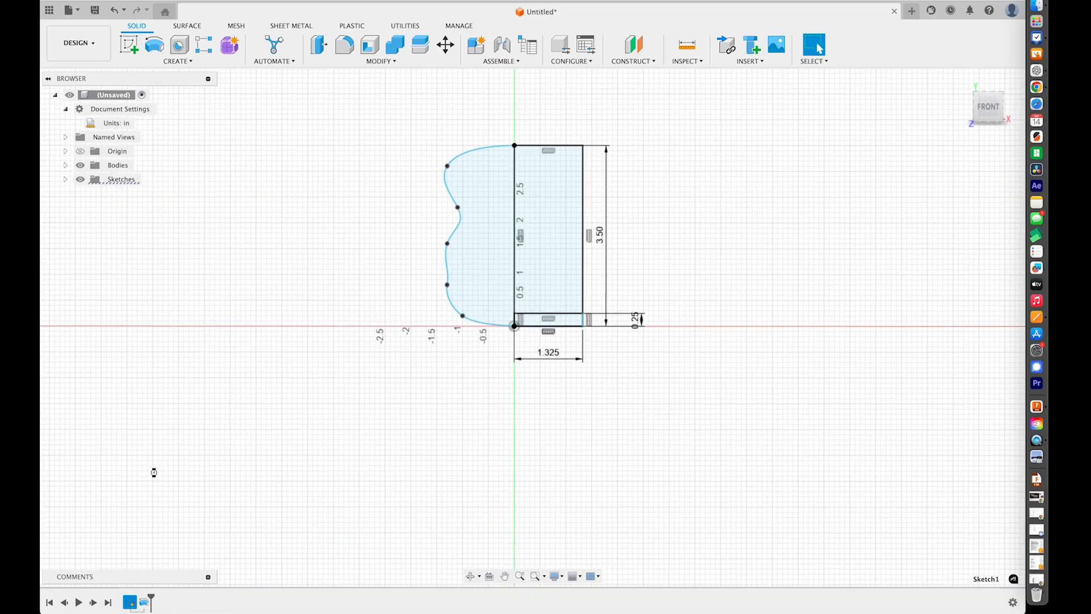
click(447, 166)
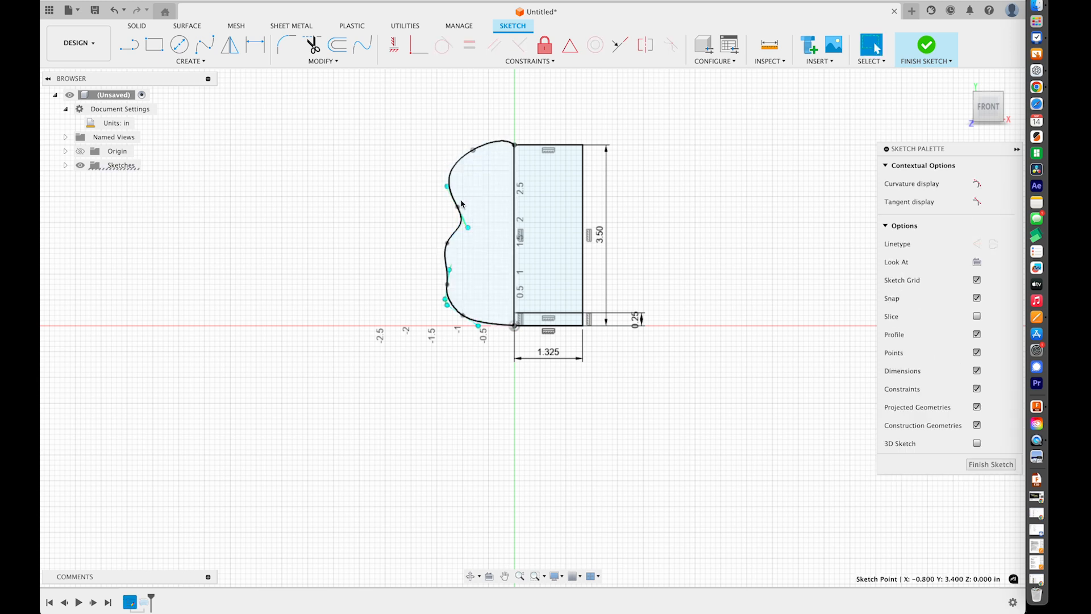
Move the spline's fit points inward, with the lowest at X -0.500, Y 0.100, upper at X -0.700, Y 3.300 and waist at X -0.800, Y 2.300 in; finish the sketch.
drag(457, 207, 468, 207)
drag(448, 246, 491, 321)
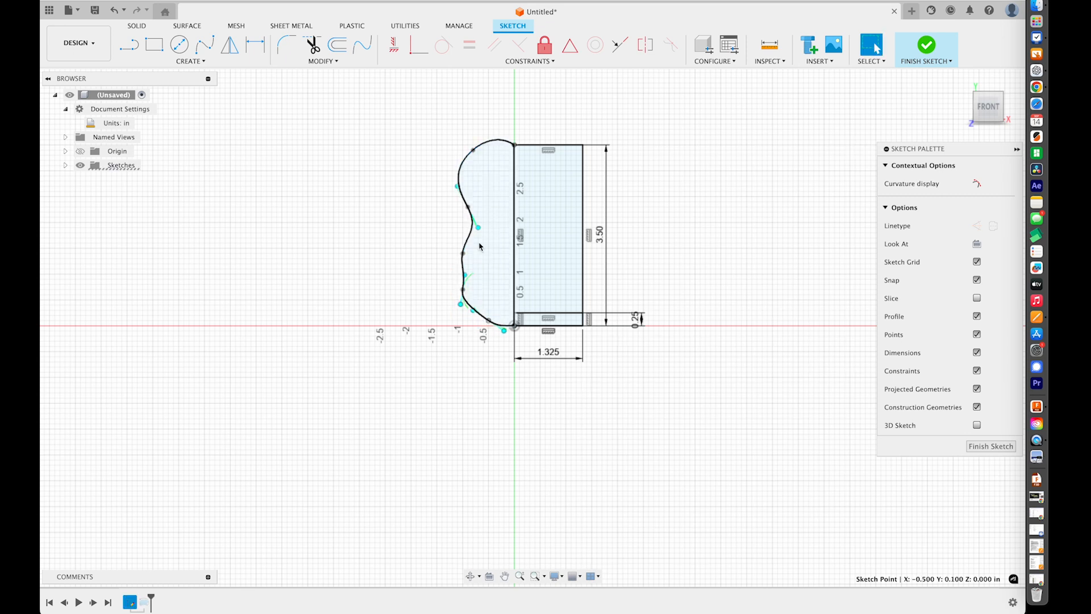
drag(472, 151, 478, 155)
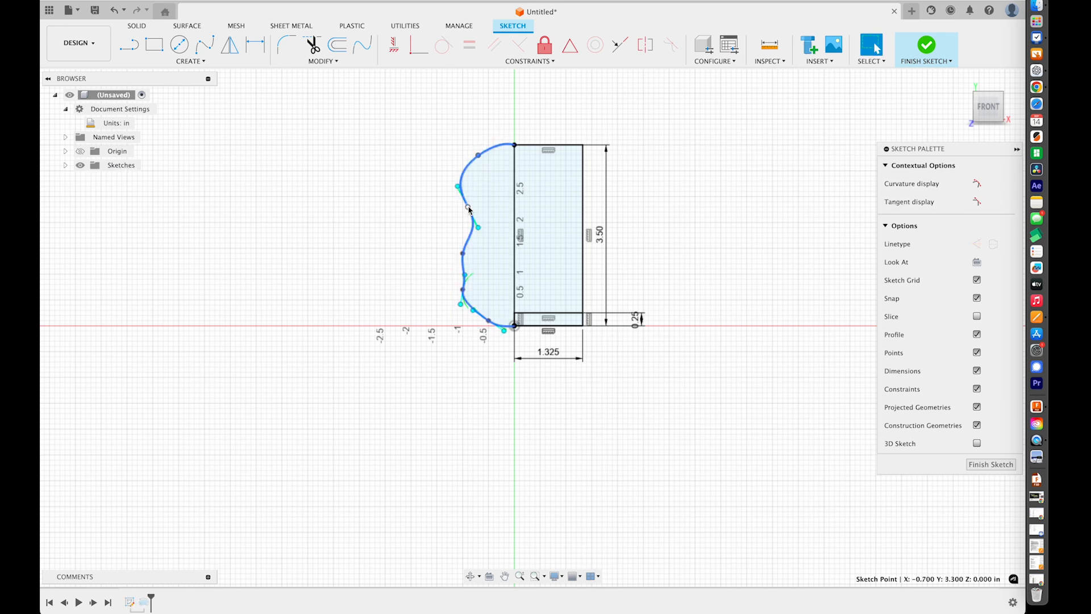
drag(468, 206, 474, 207)
click(926, 54)
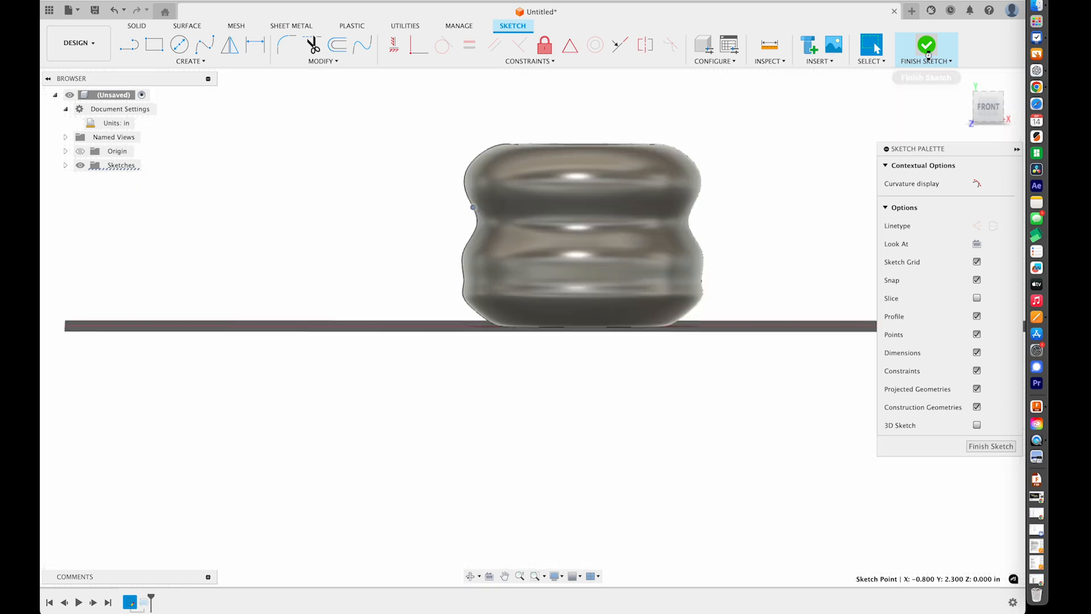
Create a construction plane tangent to the holder's inner cylindrical wall at an angle of 0 deg.
shift+scroll(797, 384, down, 10)
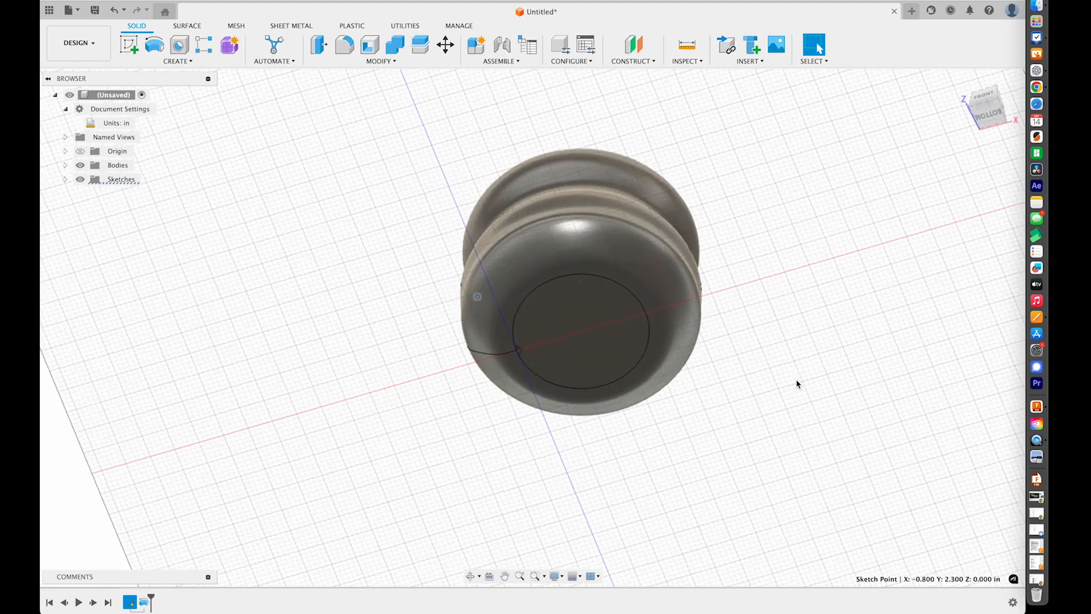
shift+scroll(797, 384, up, 15)
shift+scroll(797, 384, down, 10)
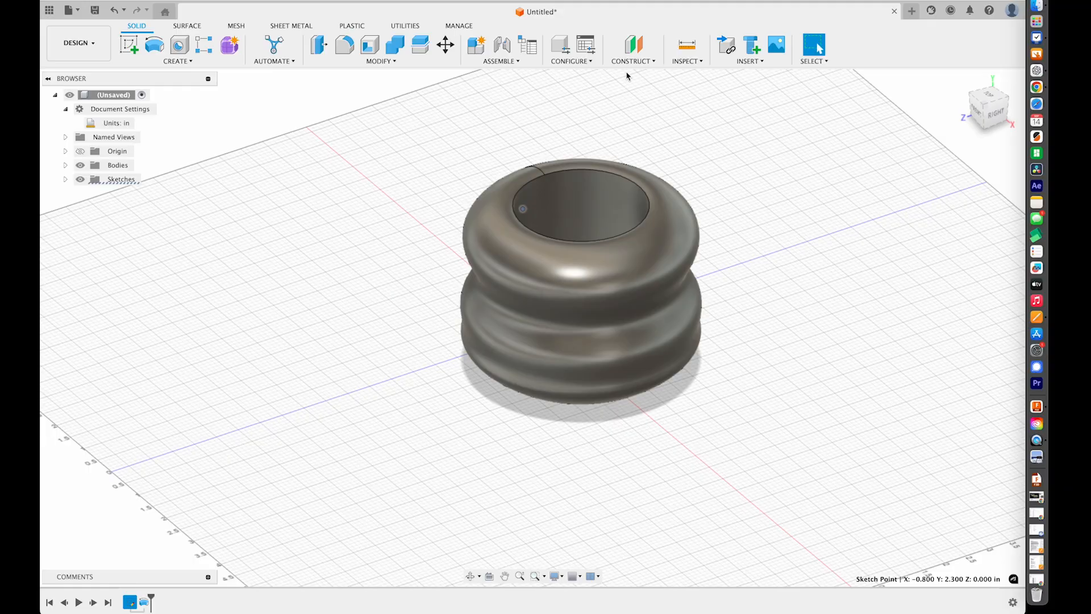
click(629, 64)
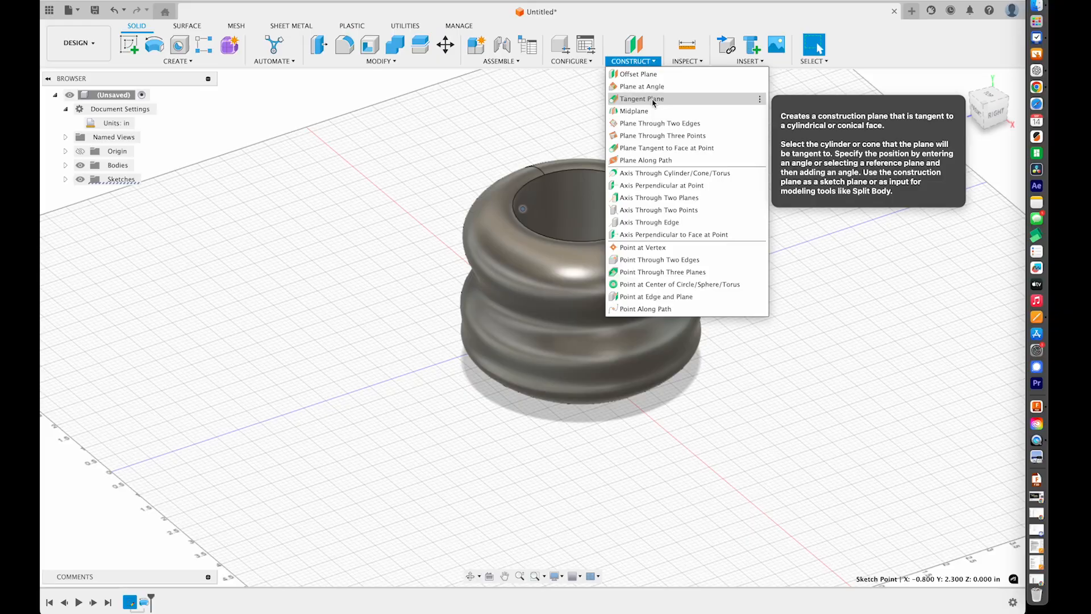
click(643, 100)
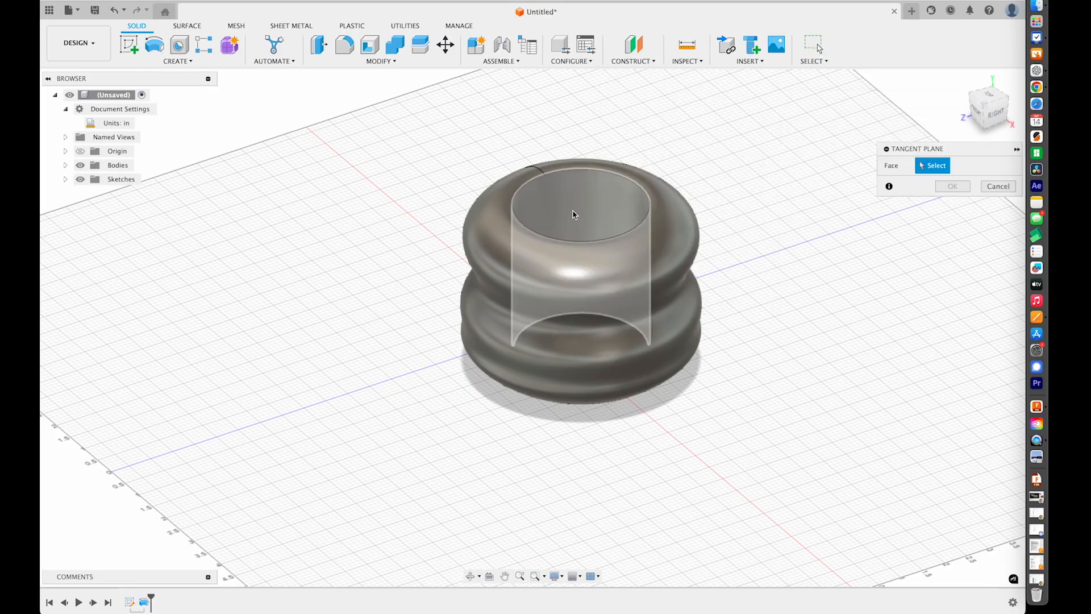
click(589, 218)
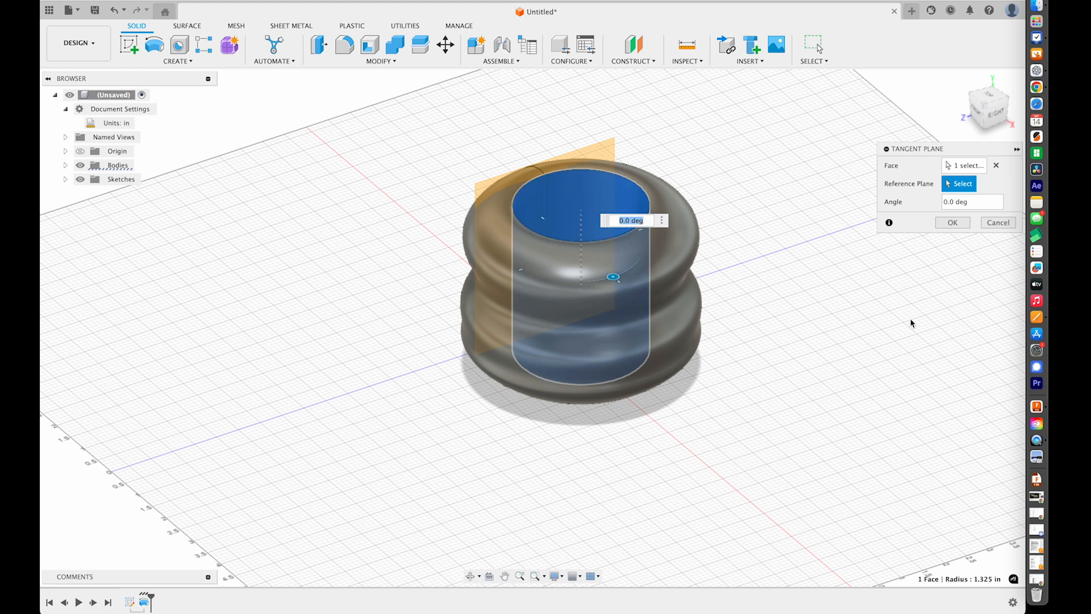
click(961, 224)
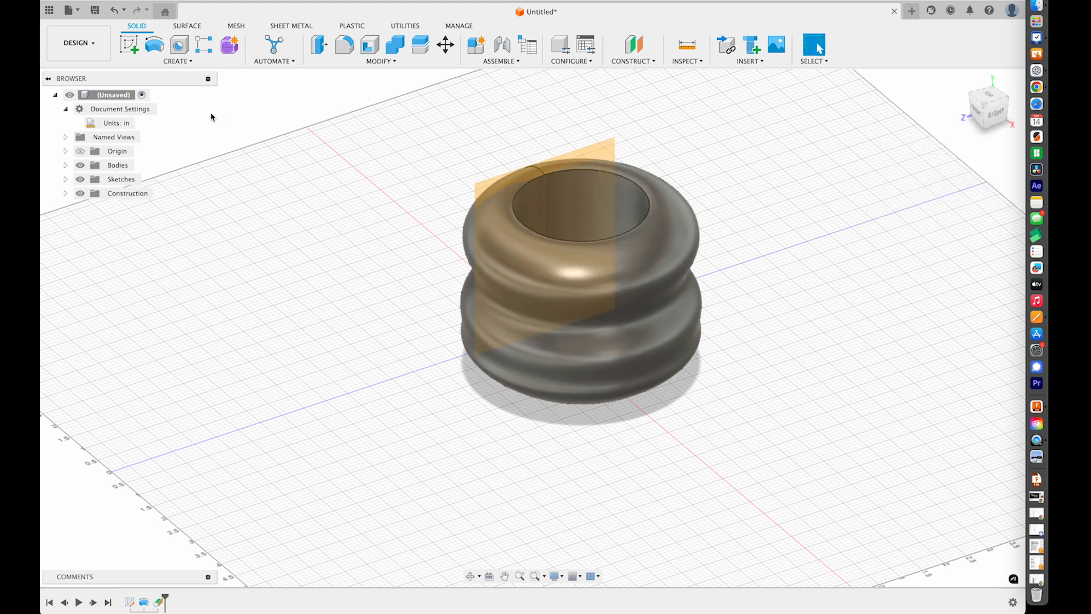
Sketch a center rectangle about 1 in wide and 2.8 in high on the tangent plane, centered on the vertical axis, and finish the sketch.
click(129, 44)
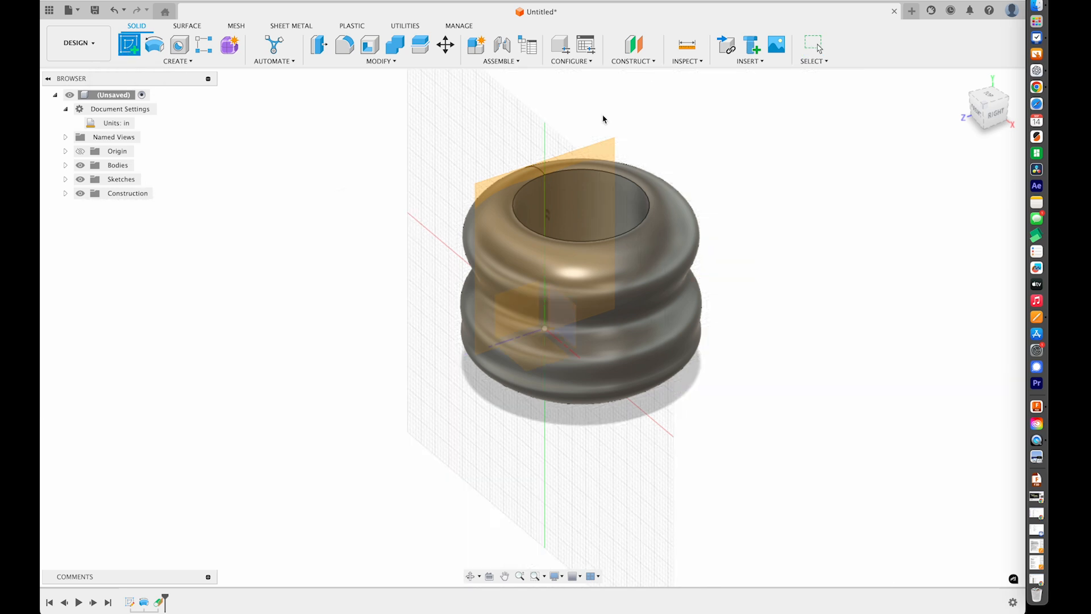
shift+scroll(338, 216, left, 10)
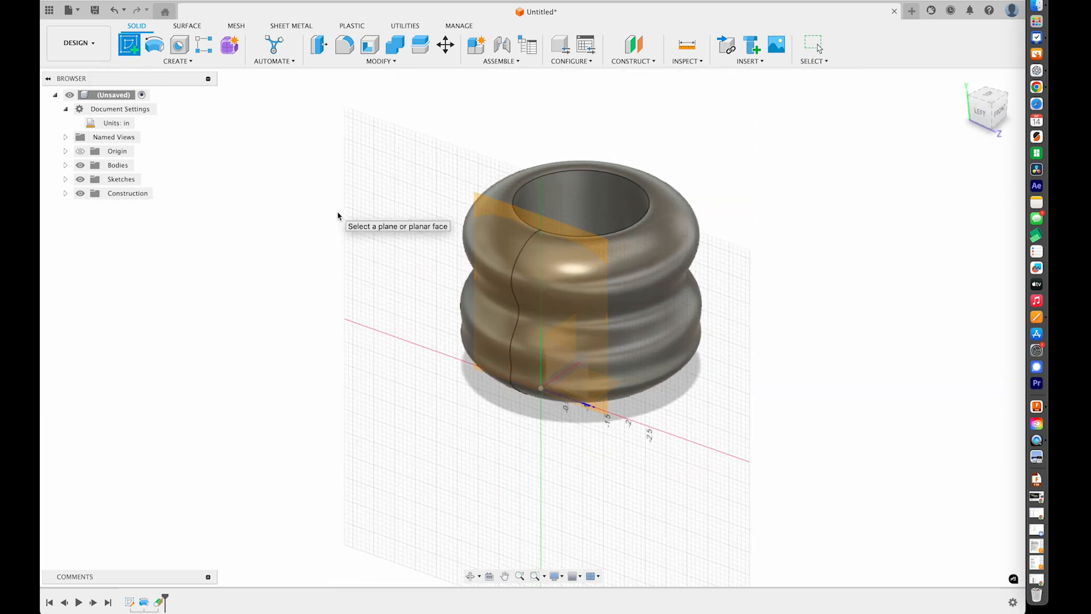
click(484, 202)
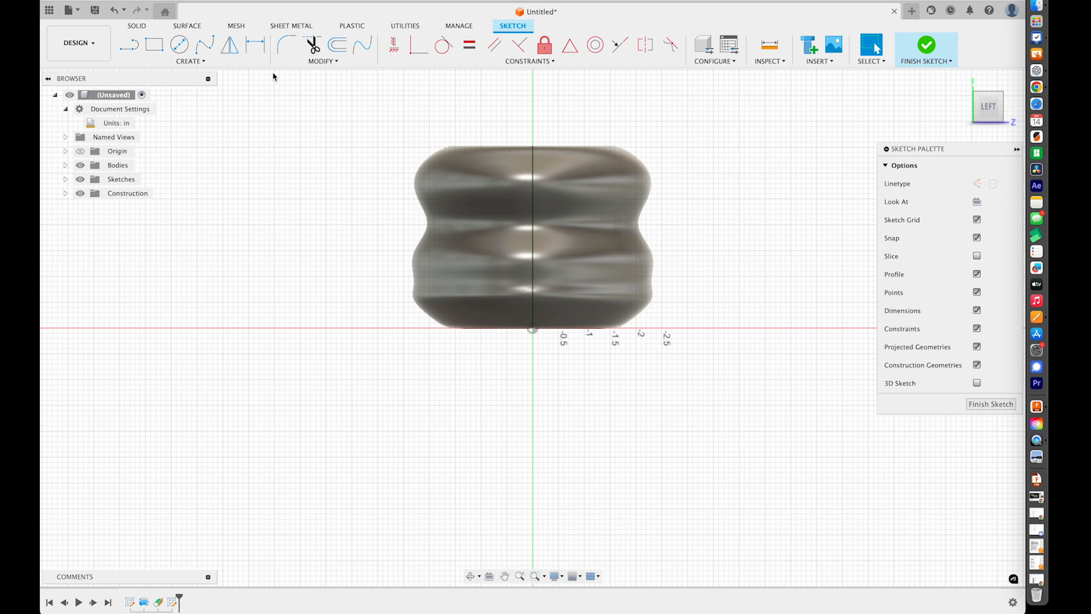
click(187, 61)
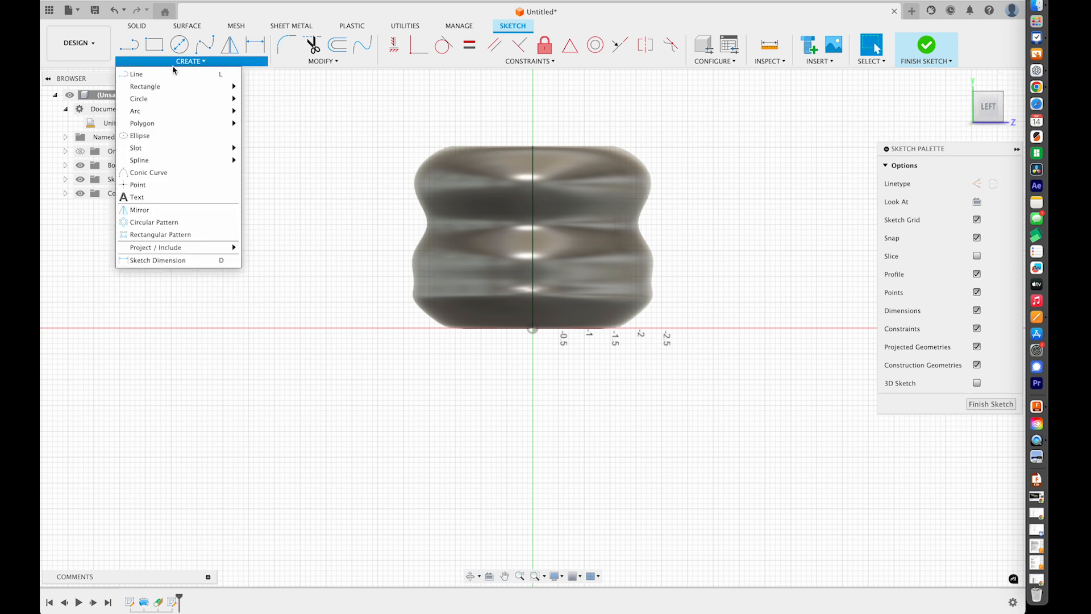
mouse_move(203, 94)
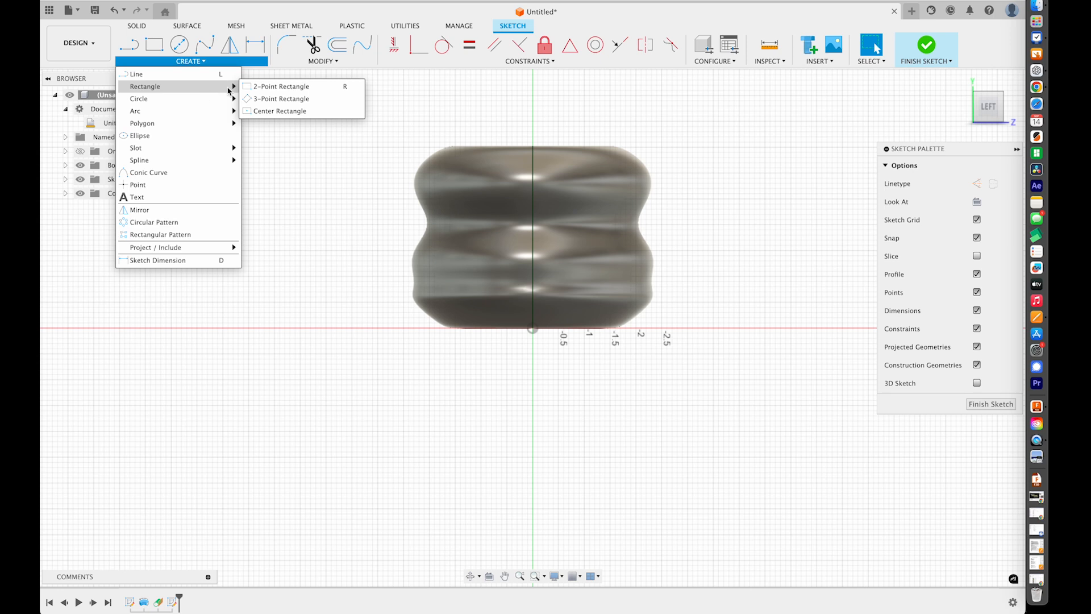
click(290, 113)
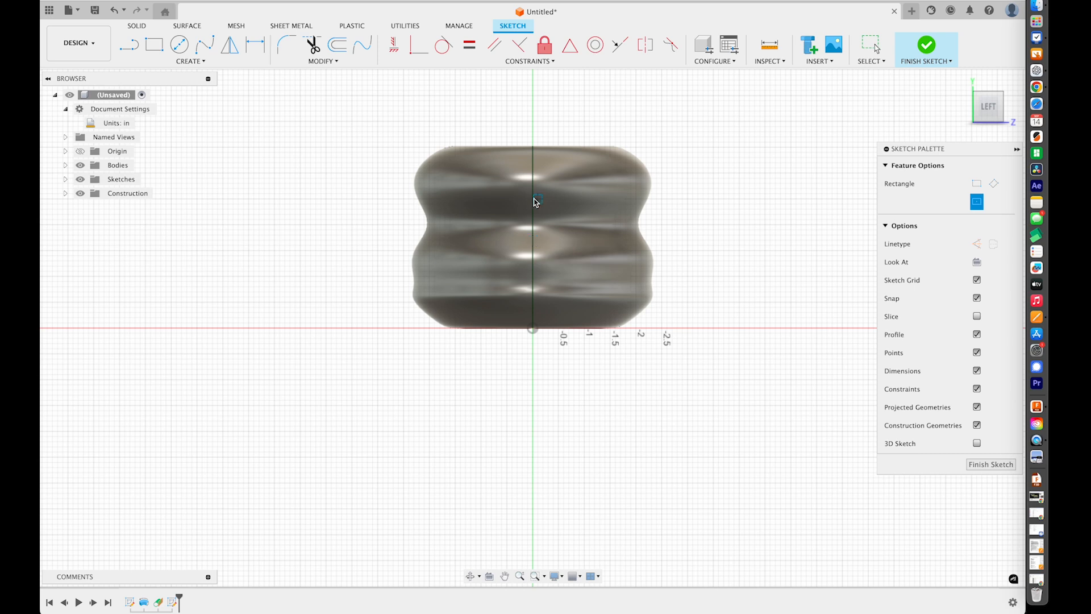
click(533, 235)
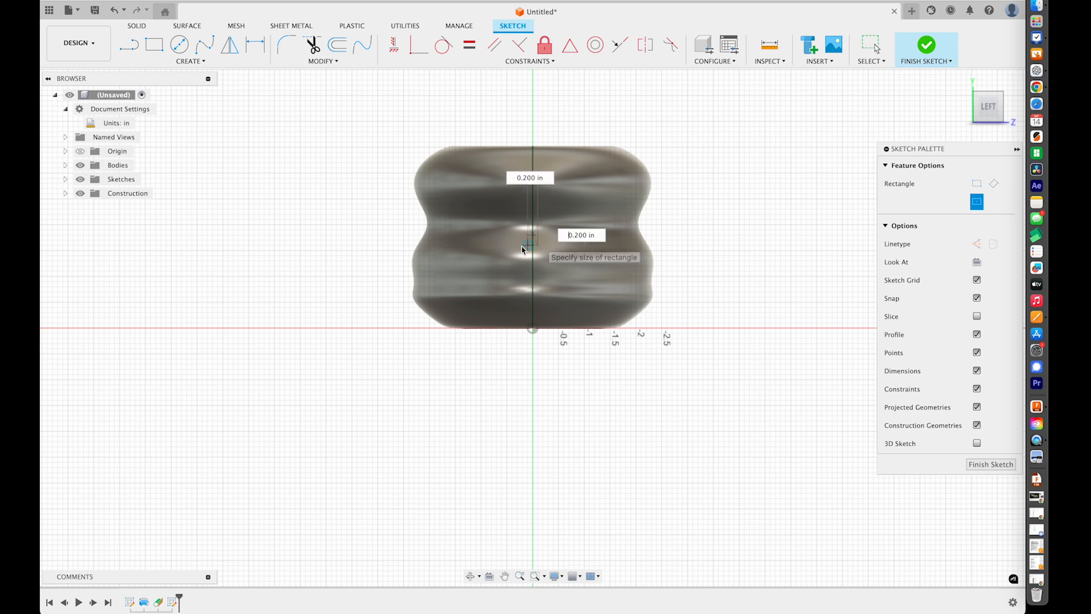
click(507, 306)
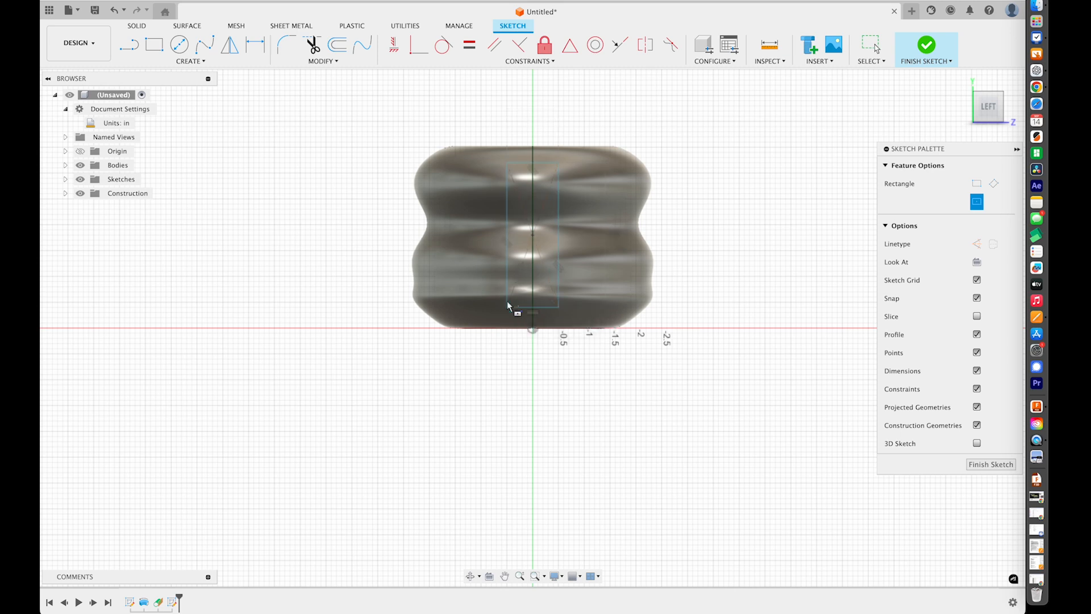
click(927, 45)
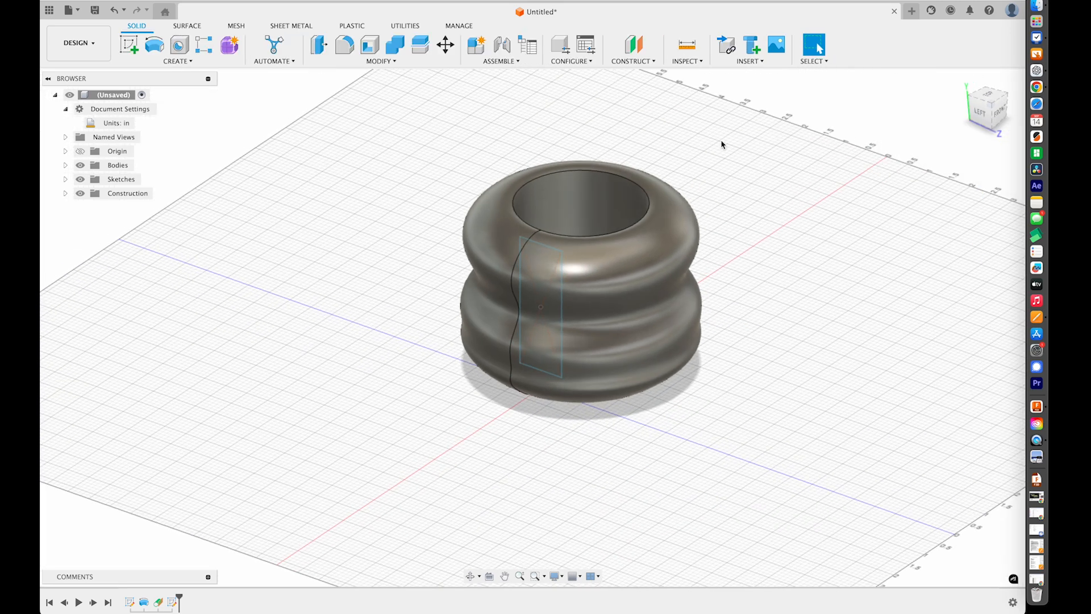
Extrude the rectangle by -2.700 in outward through the wavy wall and join it to the holder body.
key(e)
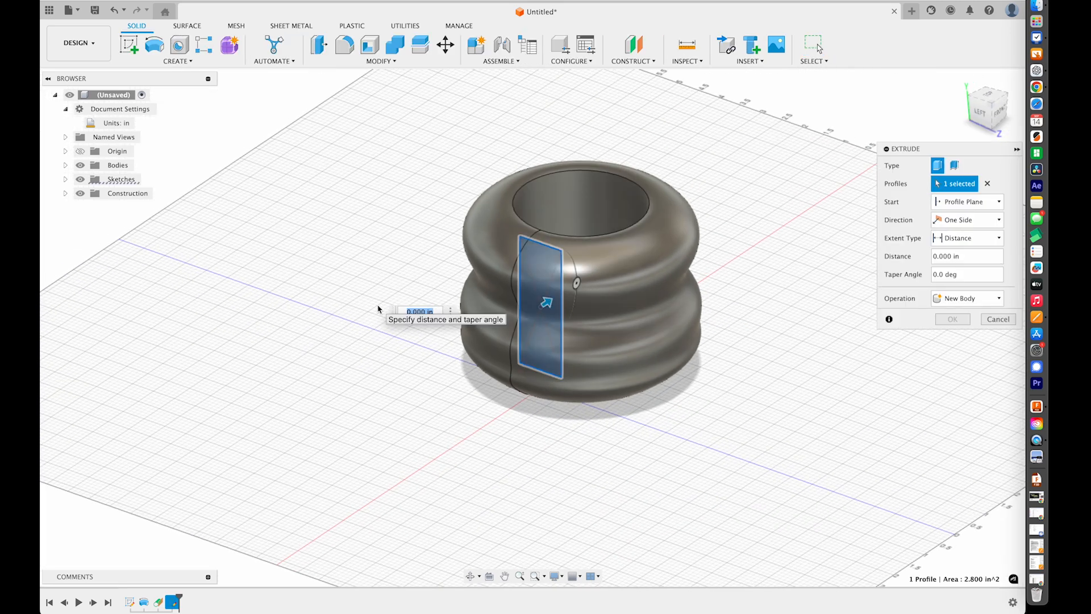
click(177, 61)
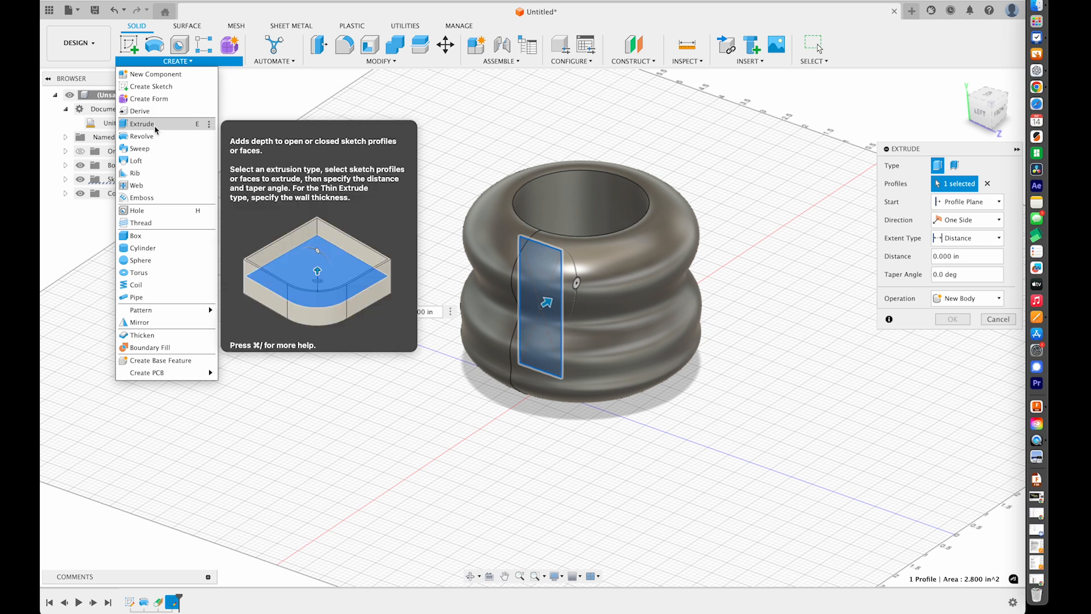
drag(547, 302, 467, 364)
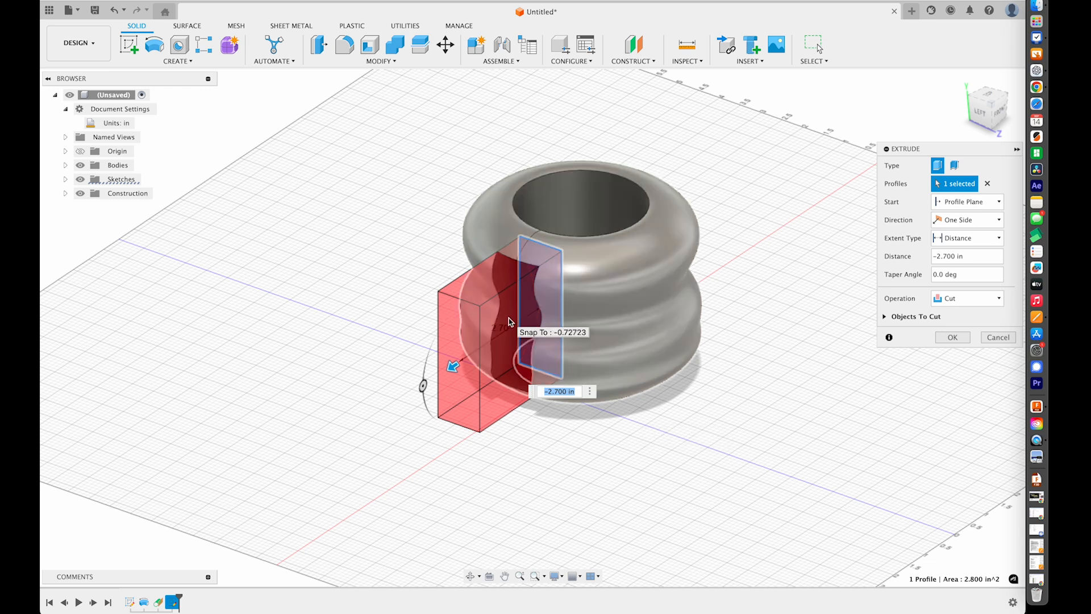
click(966, 297)
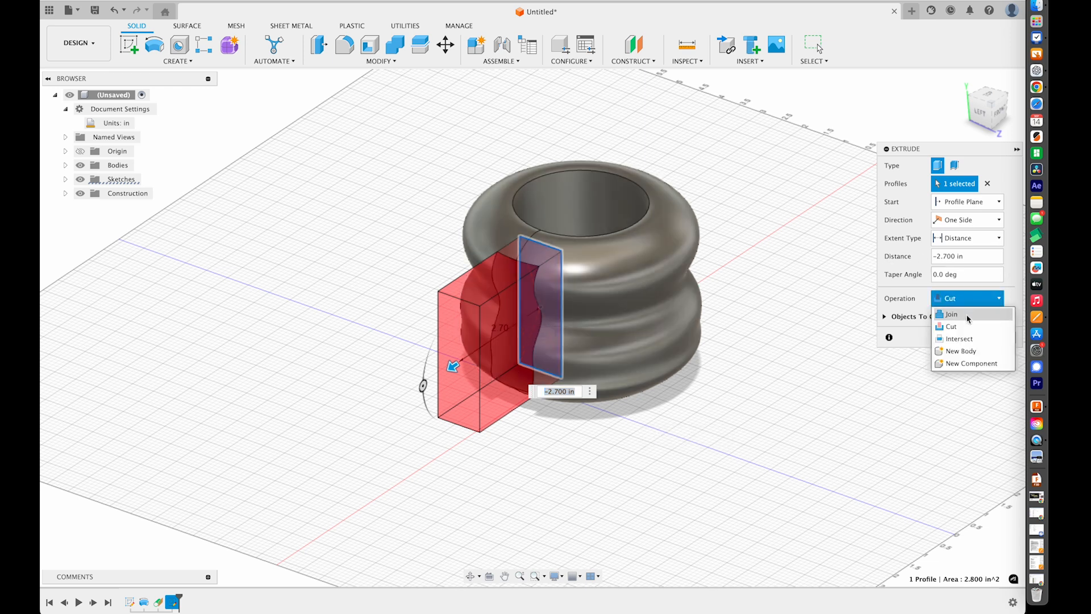
click(961, 311)
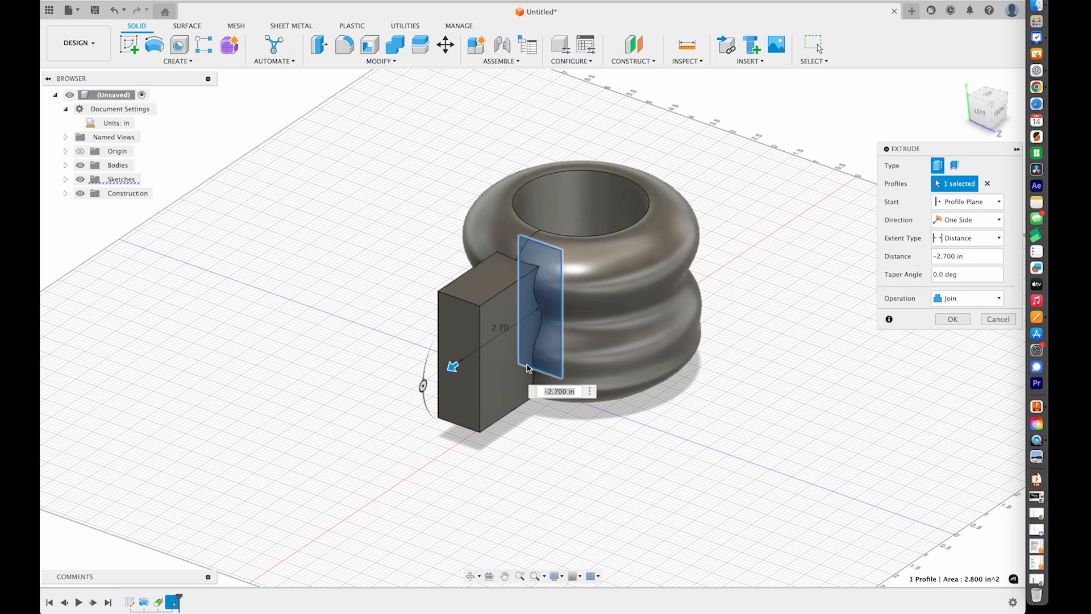
click(959, 324)
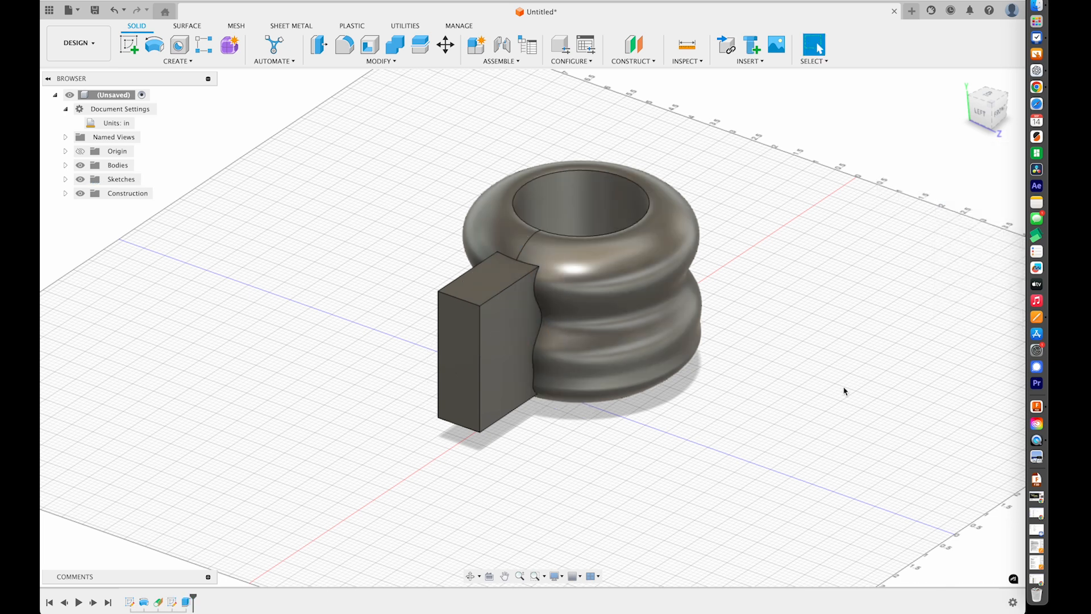
Fillet the upper and lower horizontal edges of the joined block's outer end face with the same large radius.
shift+scroll(844, 391, right, 5)
shift+scroll(845, 391, down, 3)
shift+scroll(845, 391, up, 3)
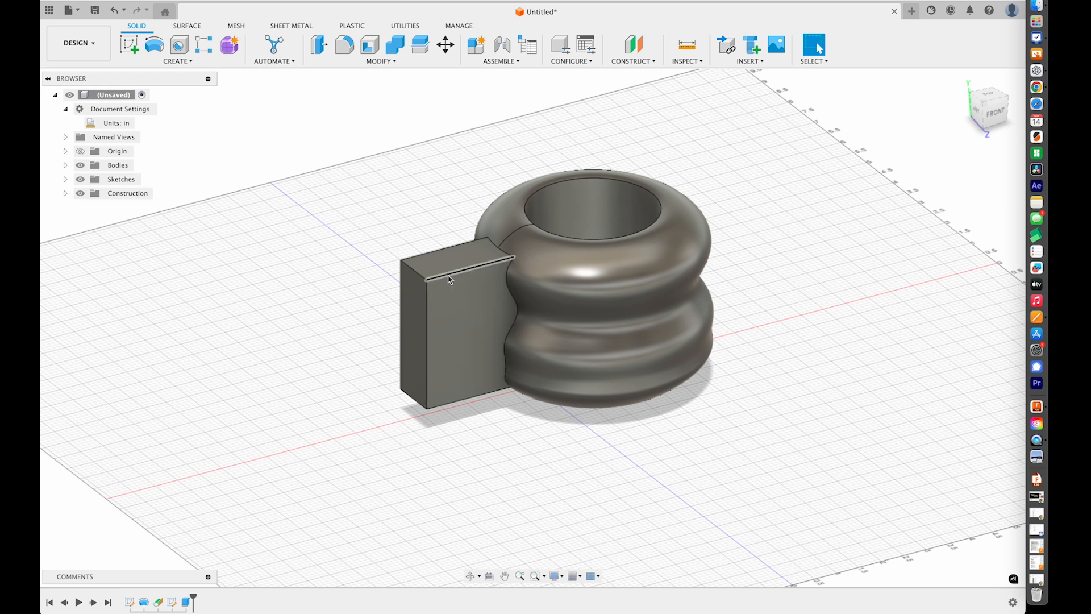
click(417, 273)
shift+scroll(387, 430, down, 5)
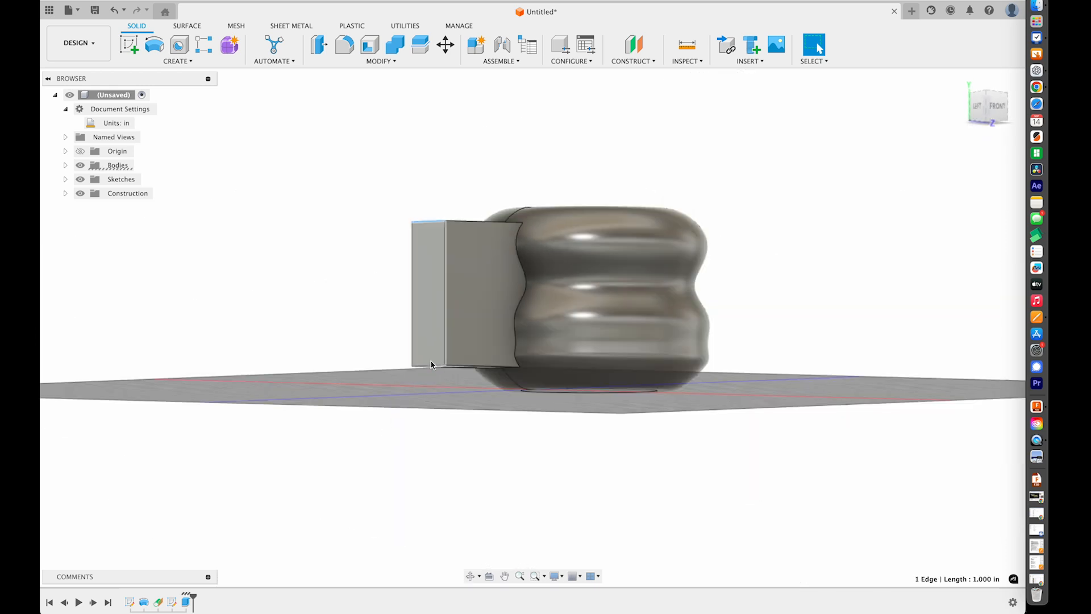
shift+click(431, 363)
click(339, 385)
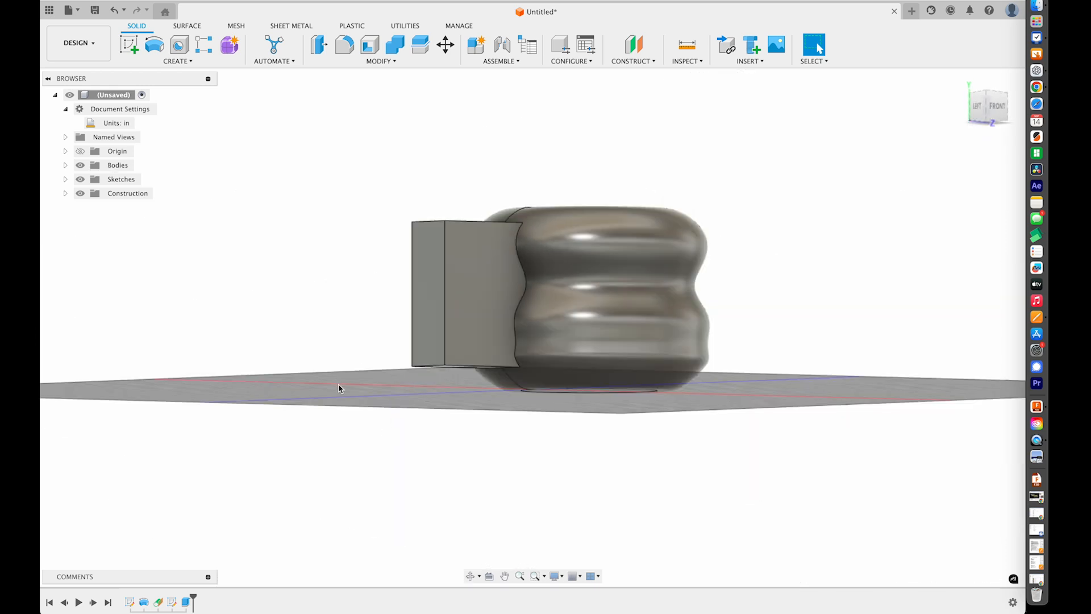
click(430, 224)
shift+click(429, 366)
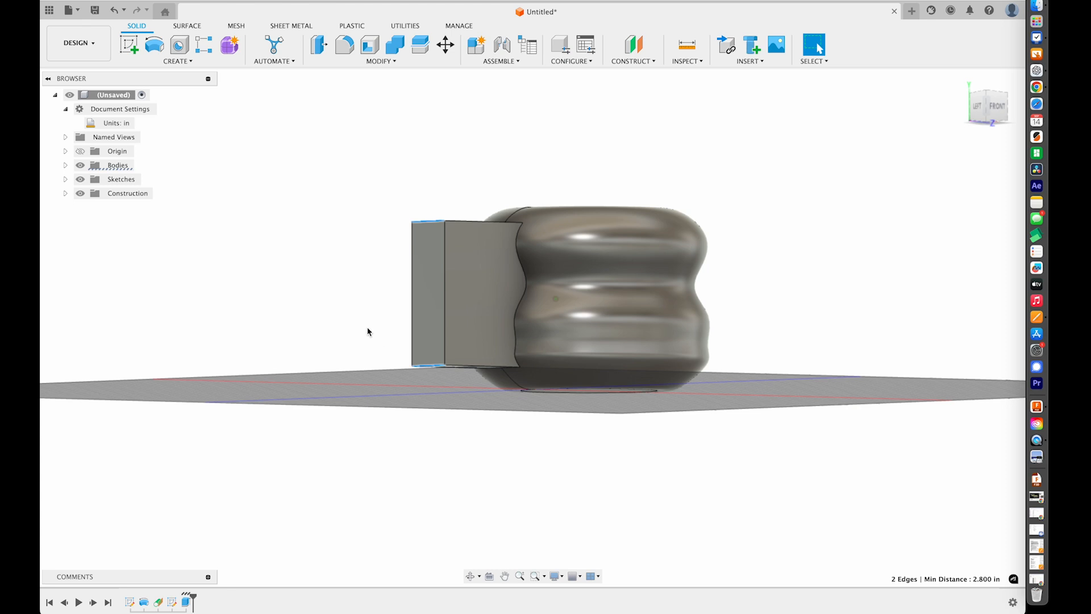
shift+scroll(368, 329, up, 5)
click(344, 44)
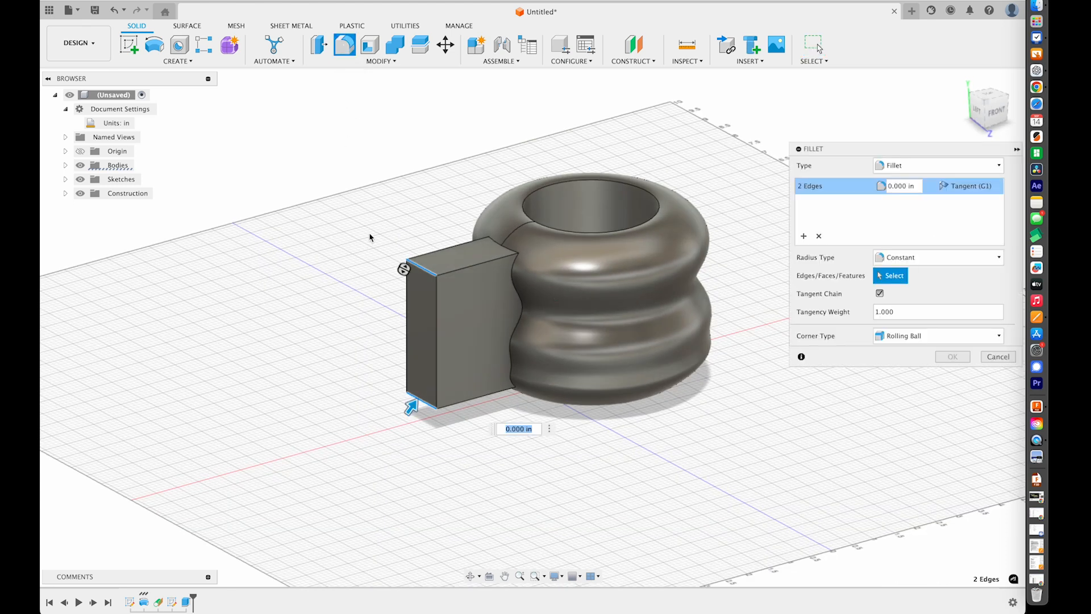
drag(411, 407, 424, 394)
key(Return)
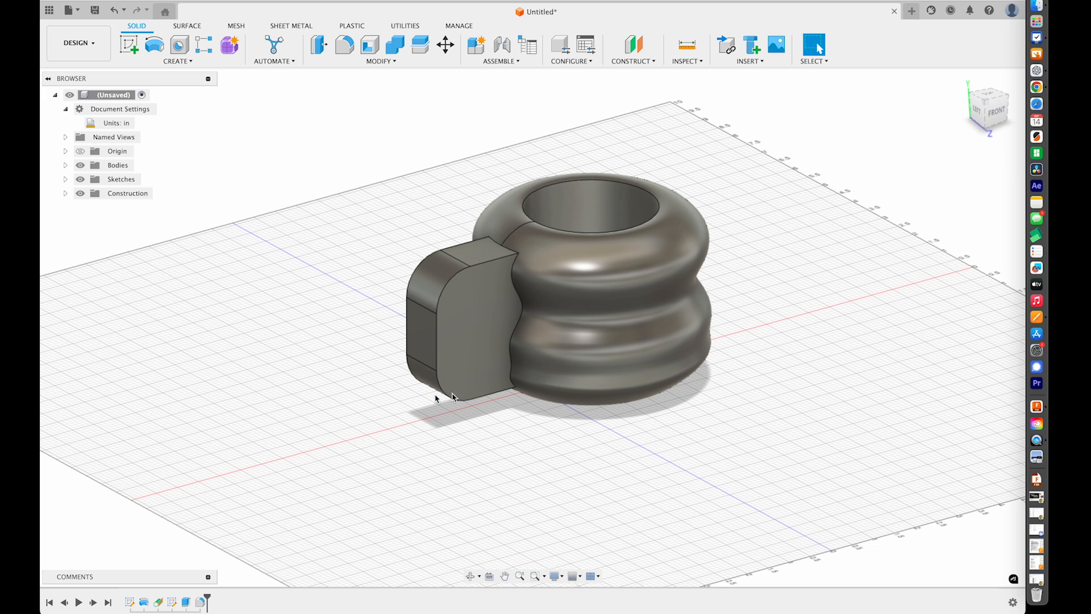
Sketch a closed seven-point spline on the handle block's flat front face, following its rounded outer side and the wavy wall, and finish the sketch.
shift+scroll(562, 413, right, 5)
shift+scroll(562, 412, left, 5)
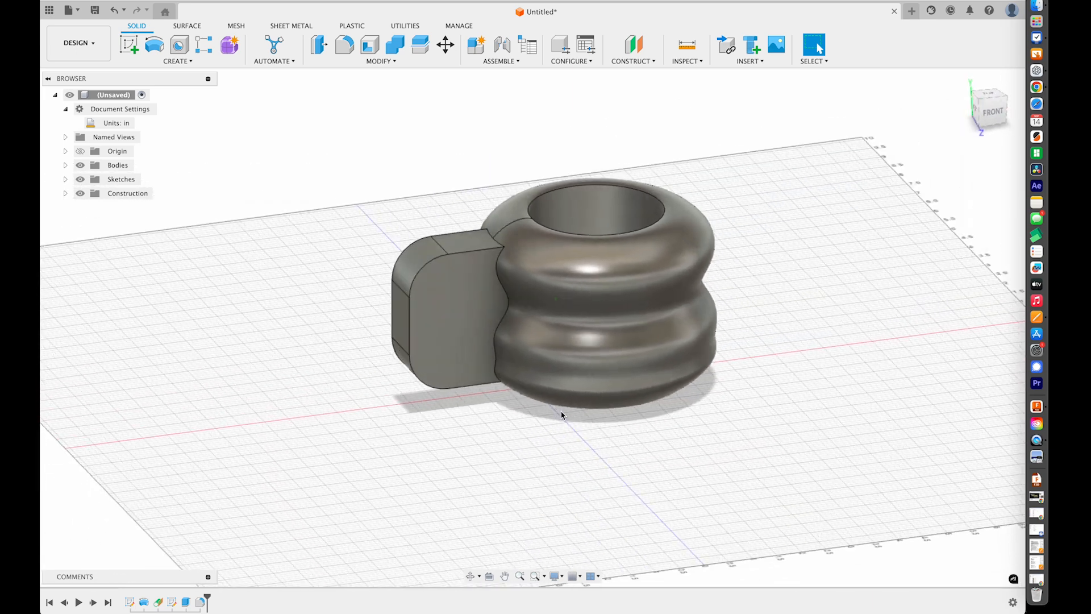
shift+scroll(562, 415, left, 2)
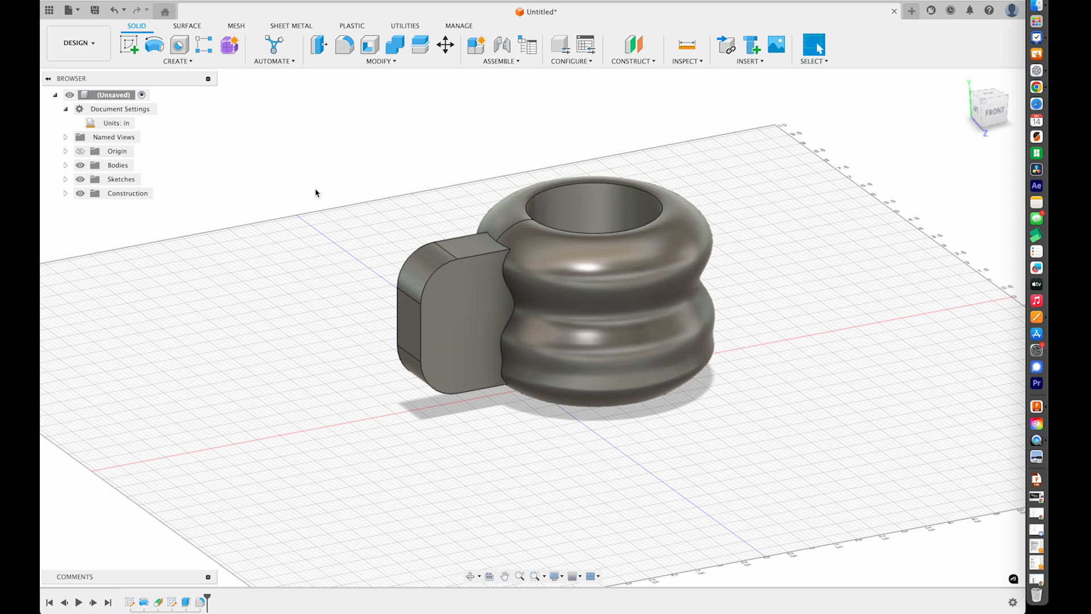
click(129, 44)
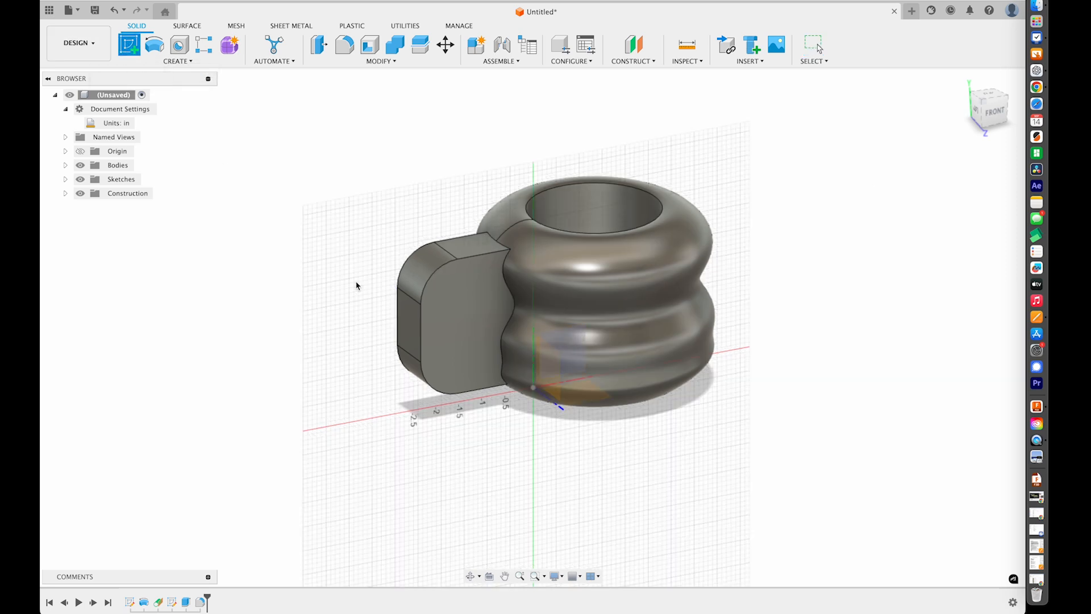
click(465, 323)
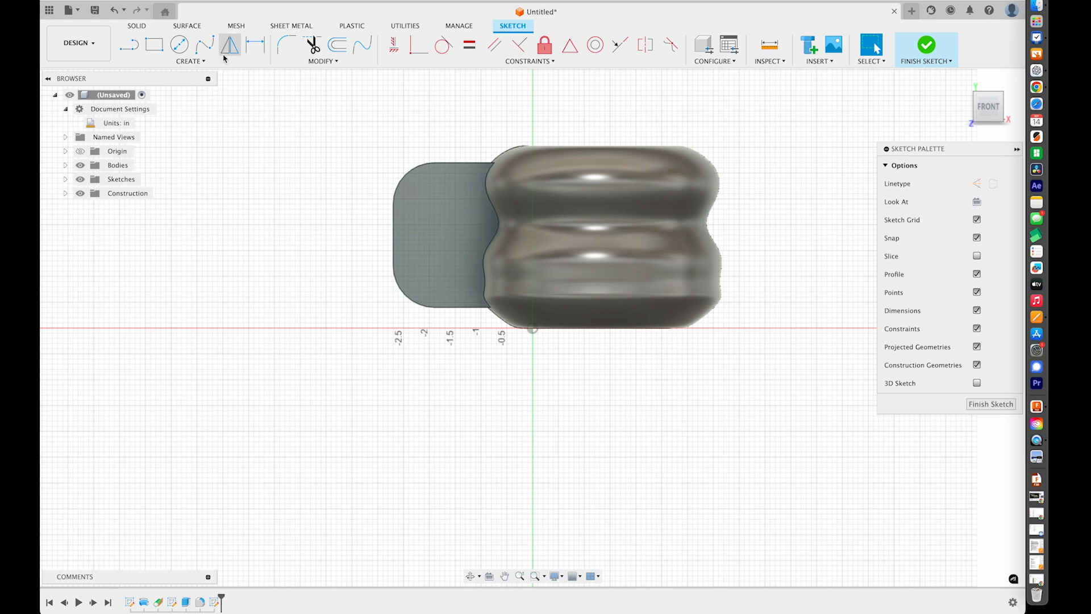
click(204, 45)
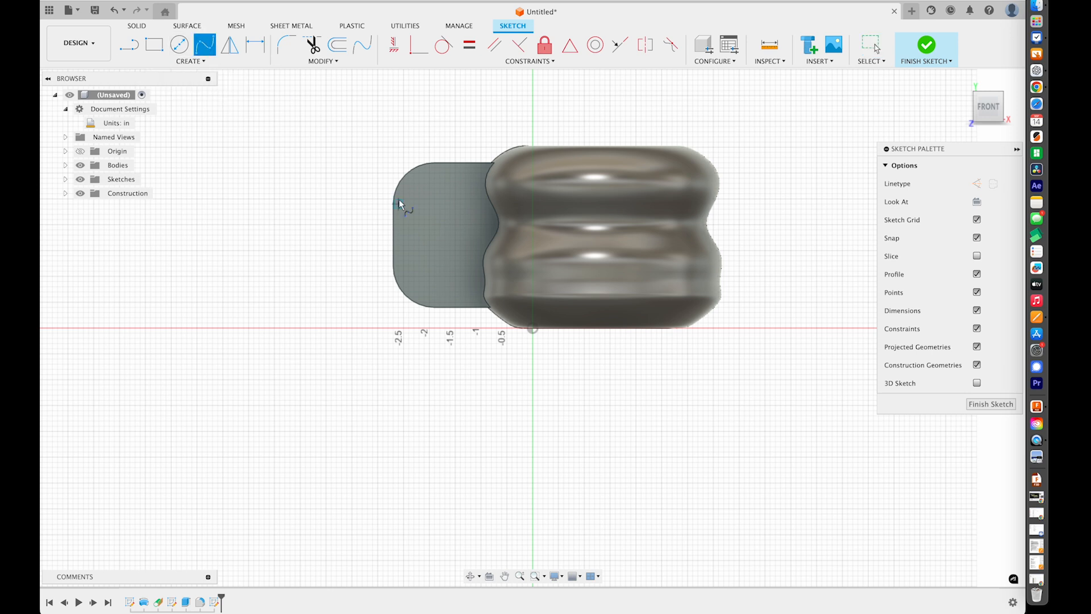
click(414, 219)
click(425, 188)
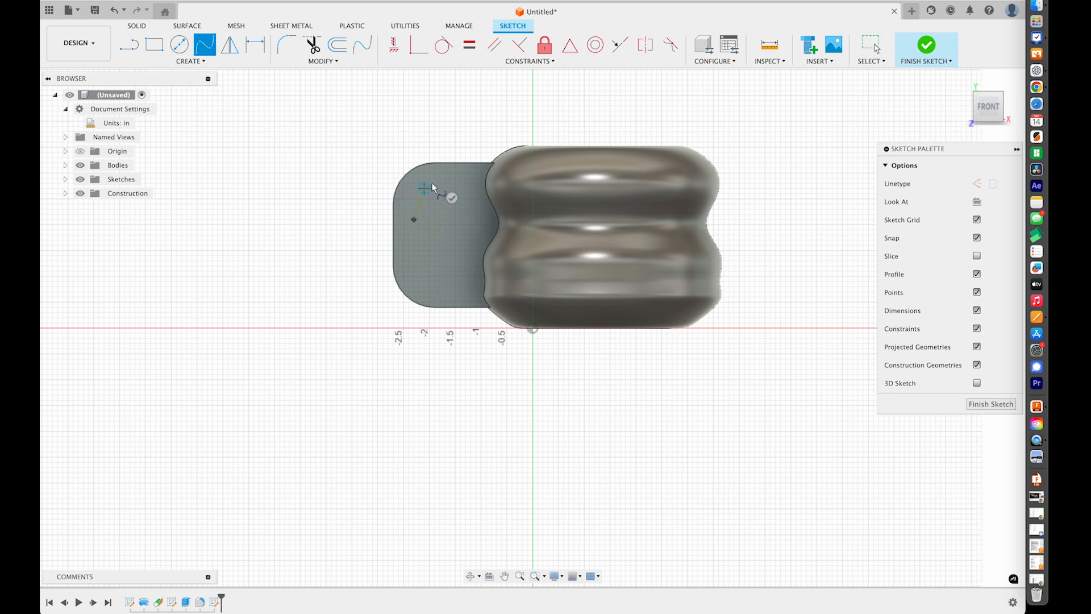
click(471, 183)
click(481, 219)
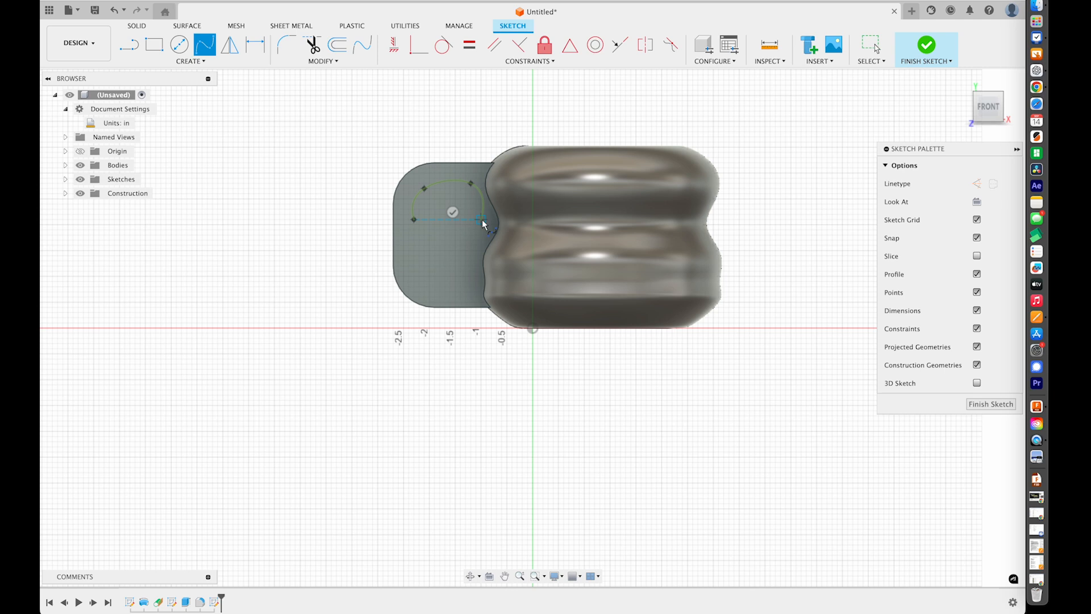
click(471, 261)
click(477, 292)
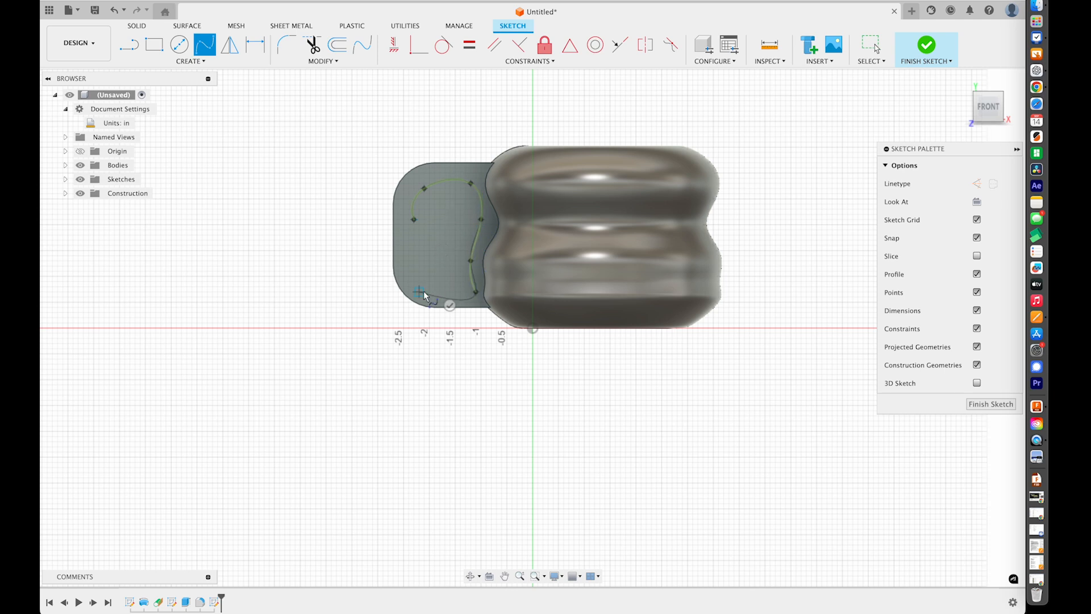
click(424, 287)
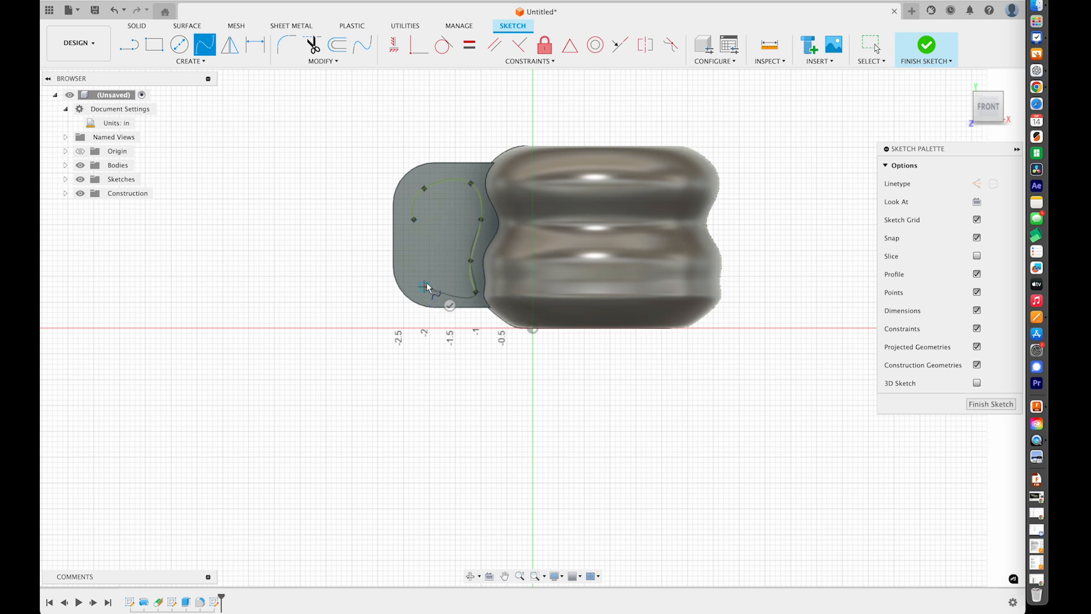
click(414, 220)
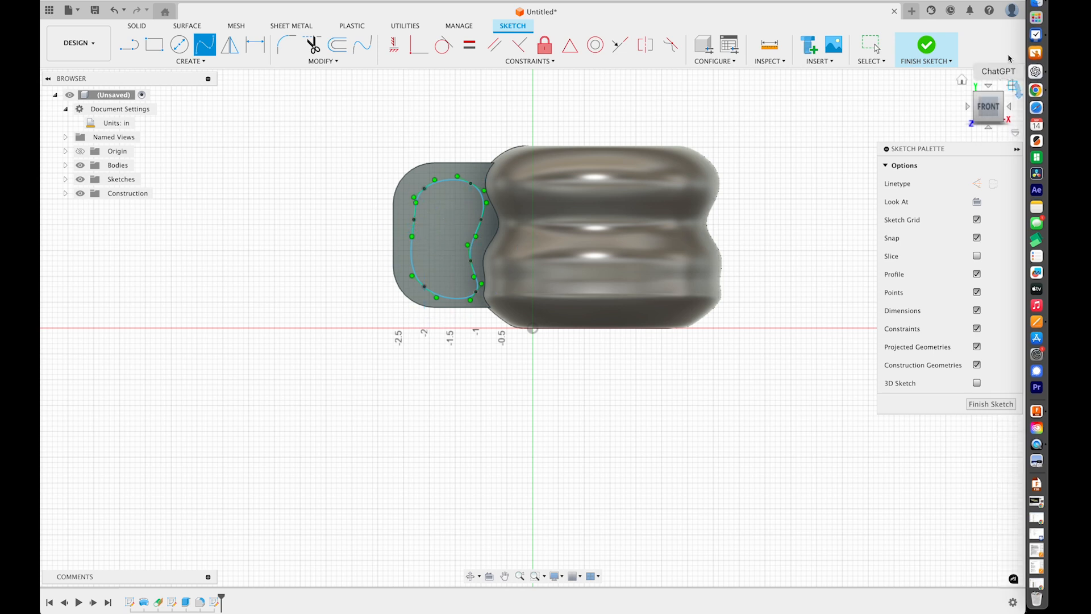
click(932, 50)
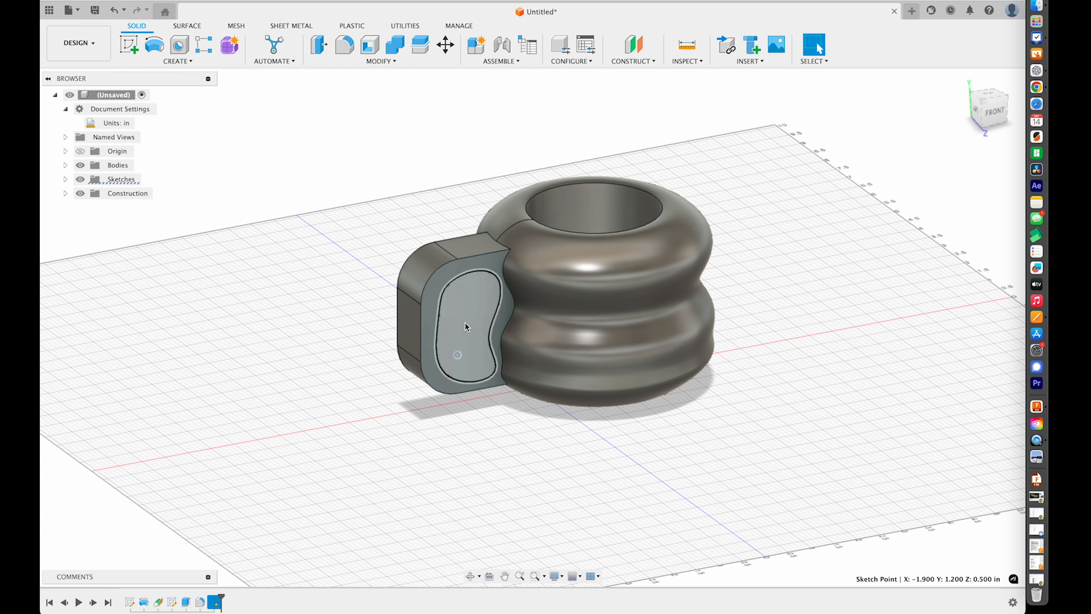
Extrude the closed spline profile as a cut through the full thickness of the handle block.
click(469, 329)
key(e)
drag(471, 332, 398, 310)
key(Return)
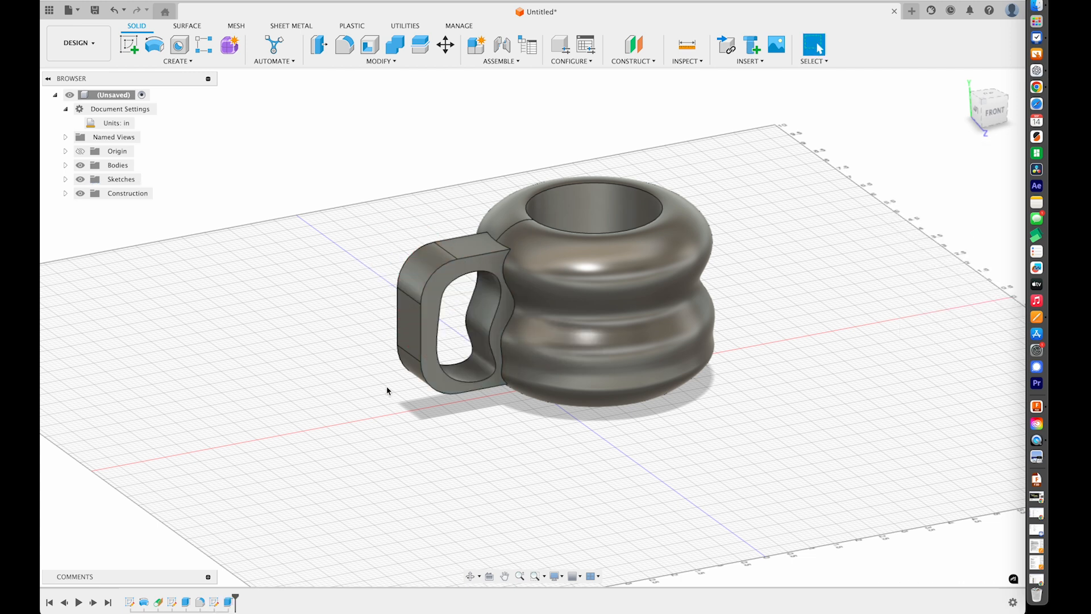
shift+scroll(387, 391, down, 6)
shift+scroll(387, 391, right, 6)
shift+scroll(387, 391, up, 6)
shift+scroll(387, 391, right, 5)
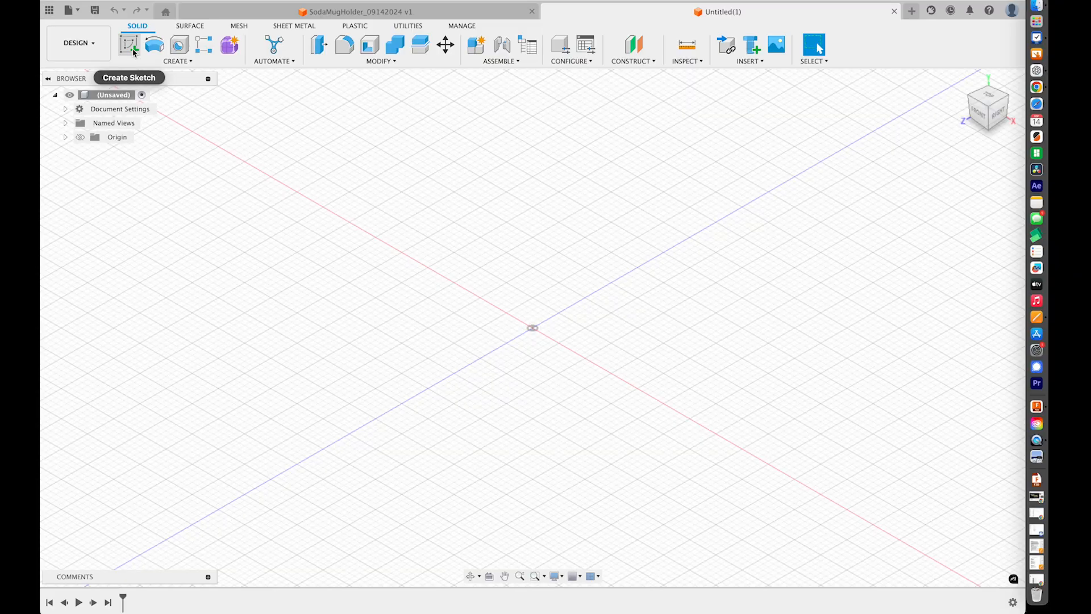
In the new empty design, sketch a 1.5 in diameter circle centered on the origin on the horizontal plane and finish the sketch.
click(134, 53)
click(540, 355)
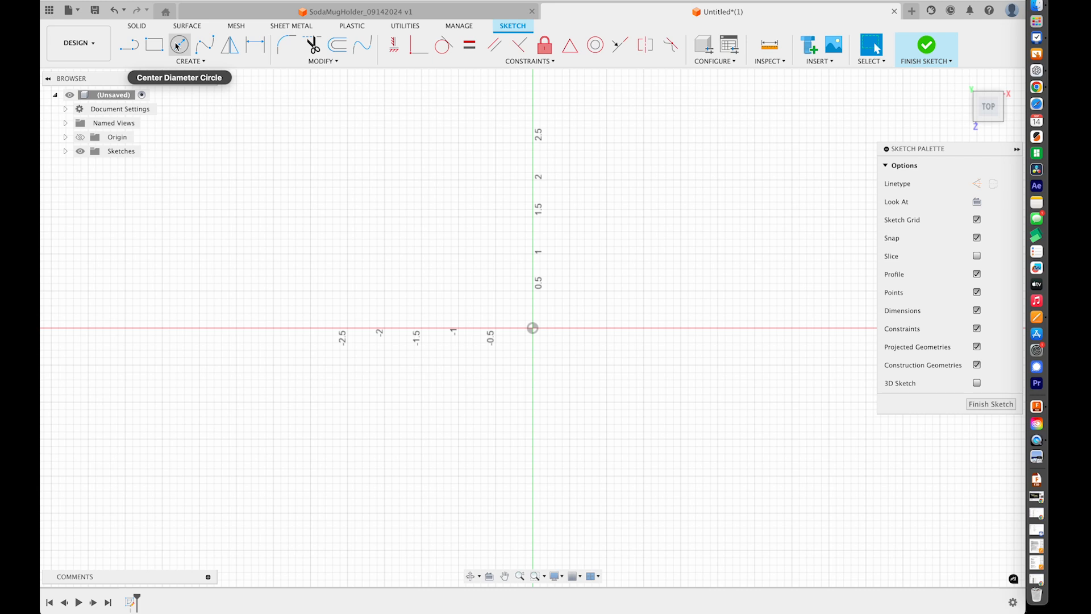
click(178, 45)
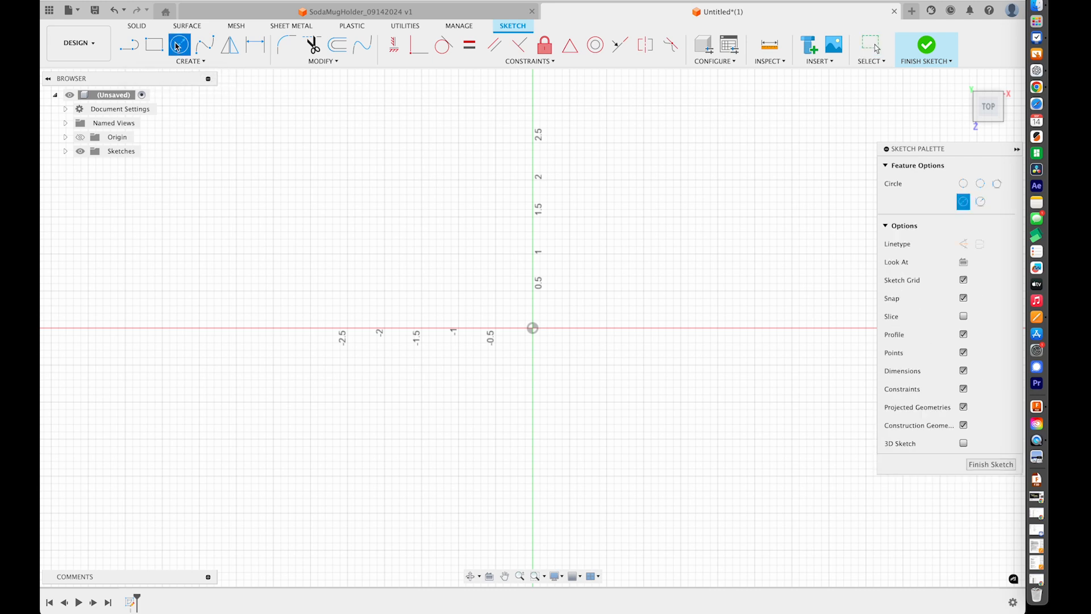
click(533, 329)
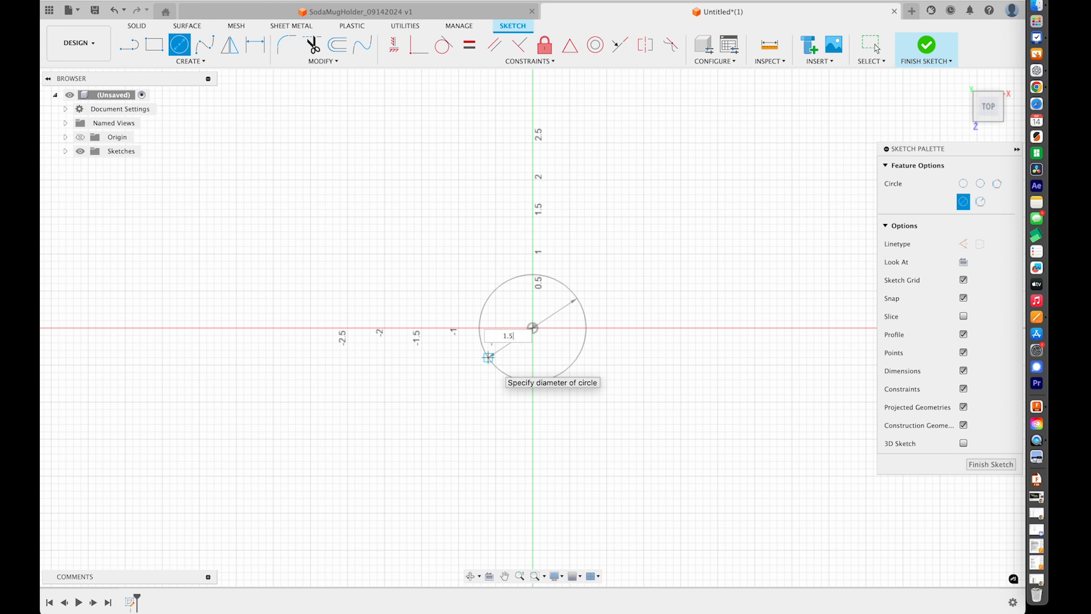
key(Return)
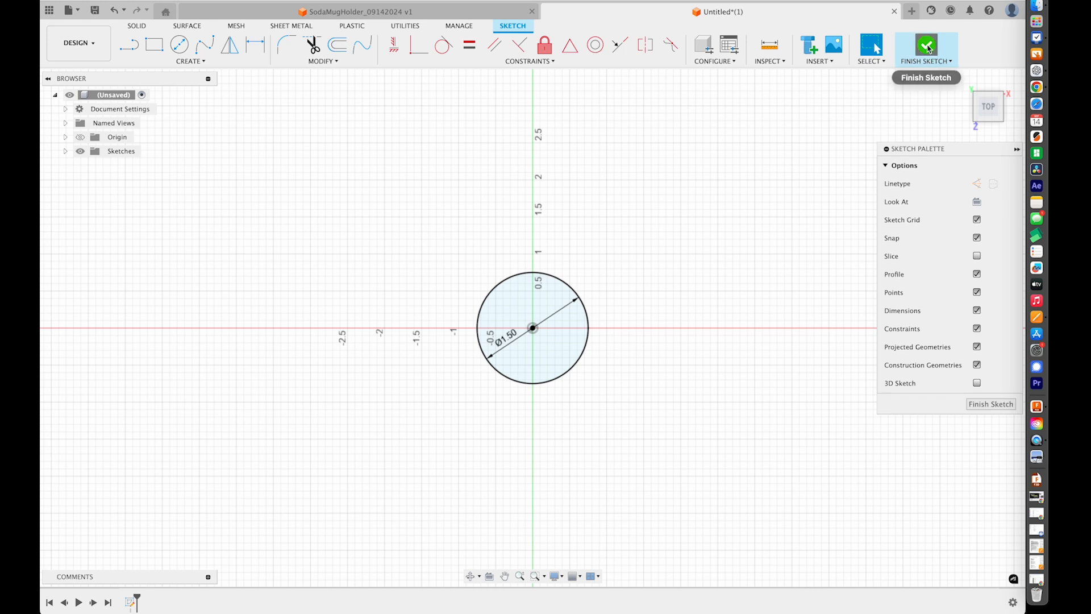
click(928, 47)
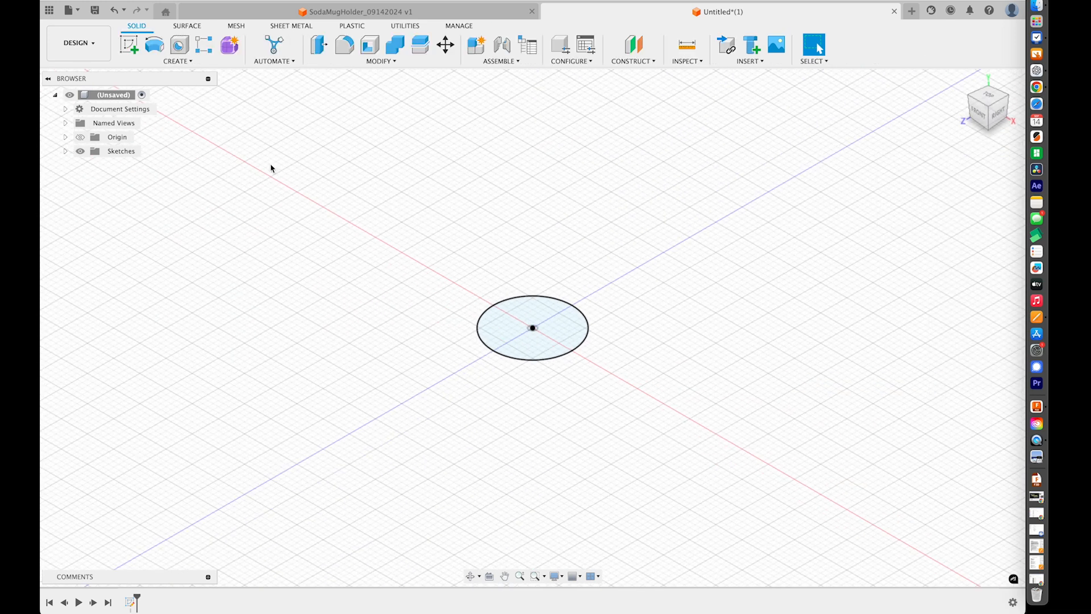
Create a construction plane offset 1.5 in above the circle profile.
click(173, 62)
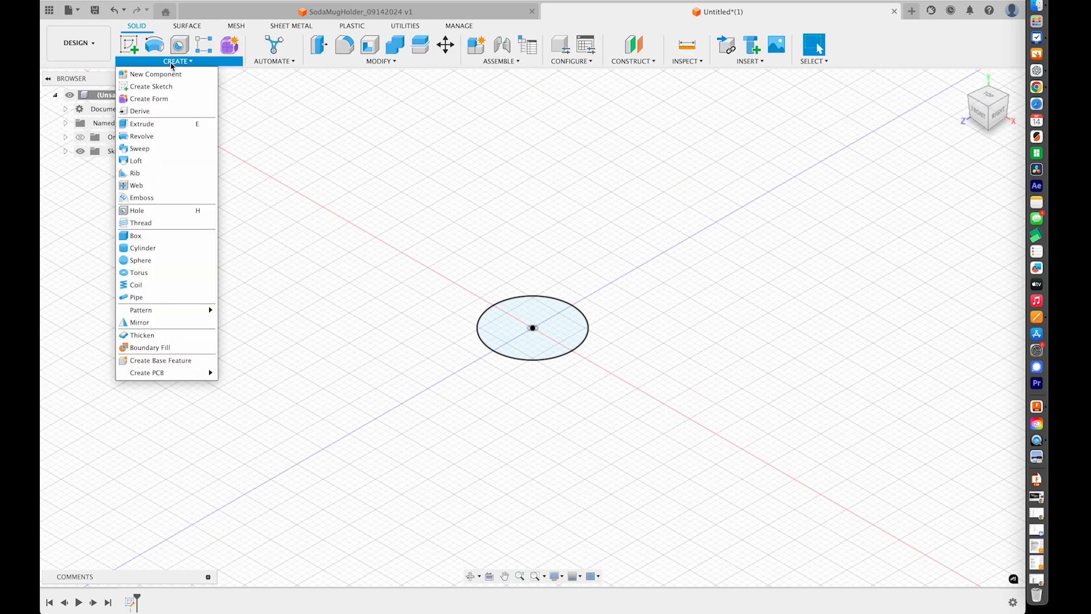
click(625, 61)
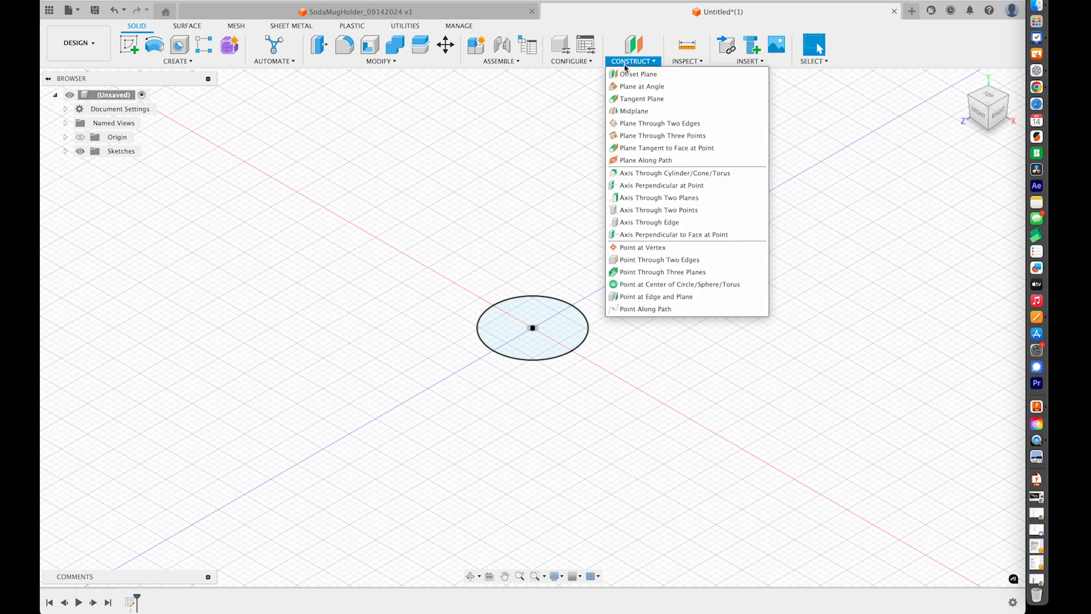
click(651, 77)
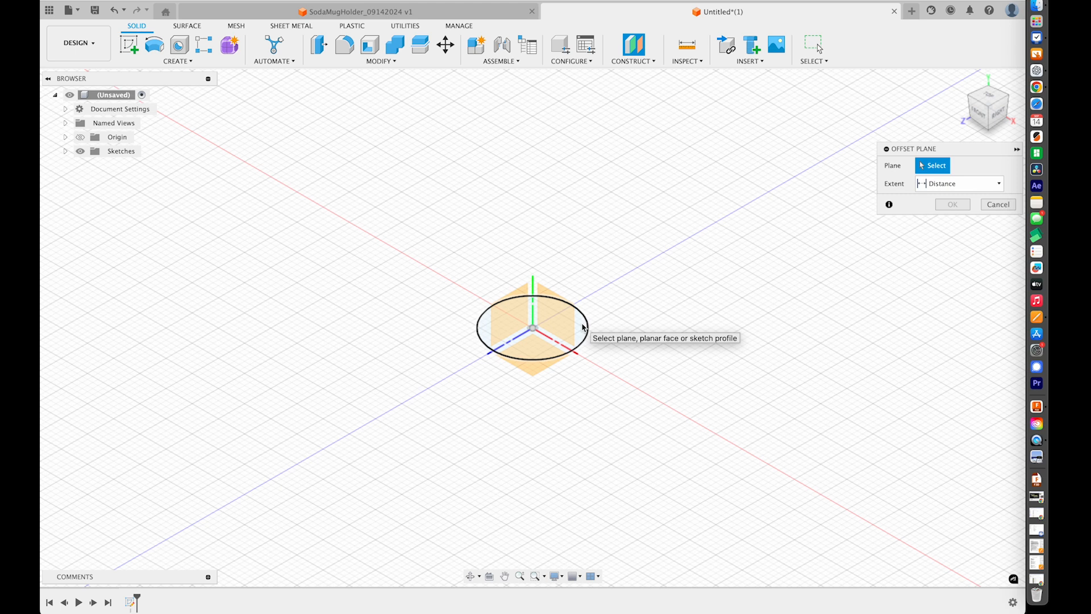
click(583, 328)
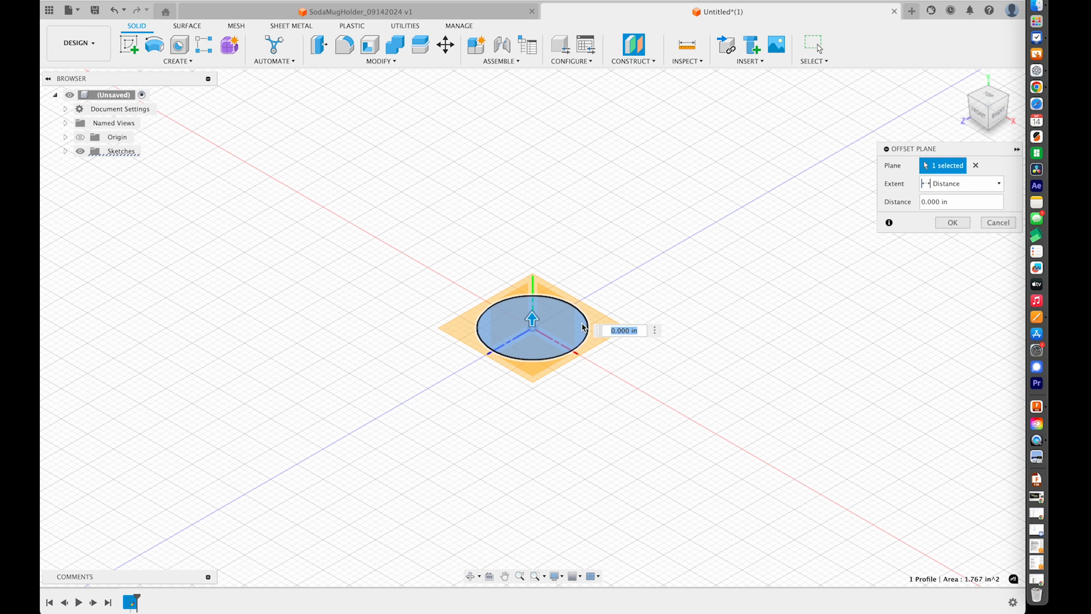
text(1.5)
key(Return)
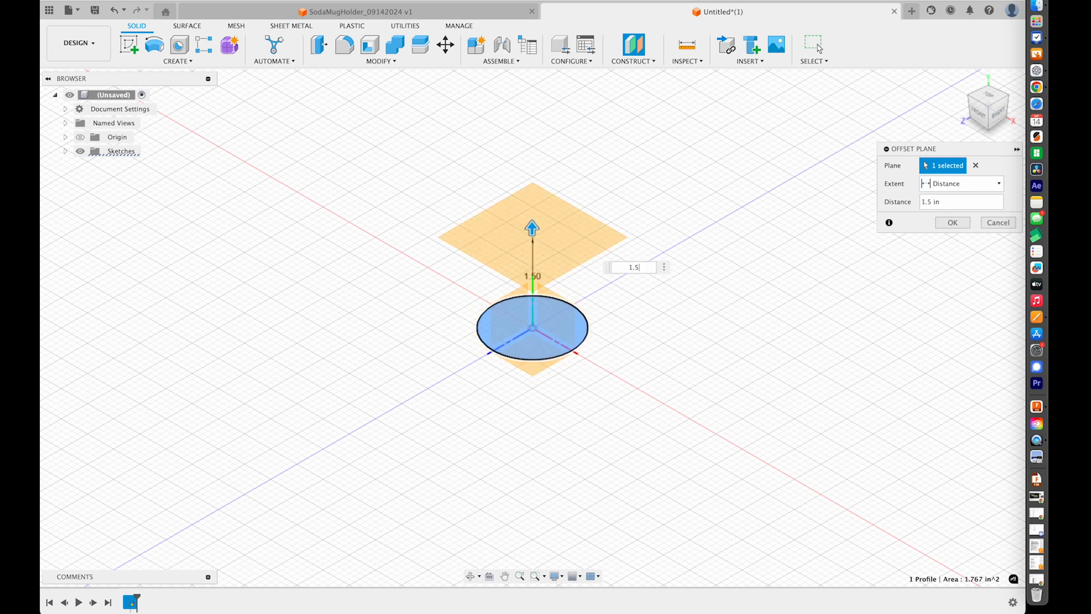
key(Return)
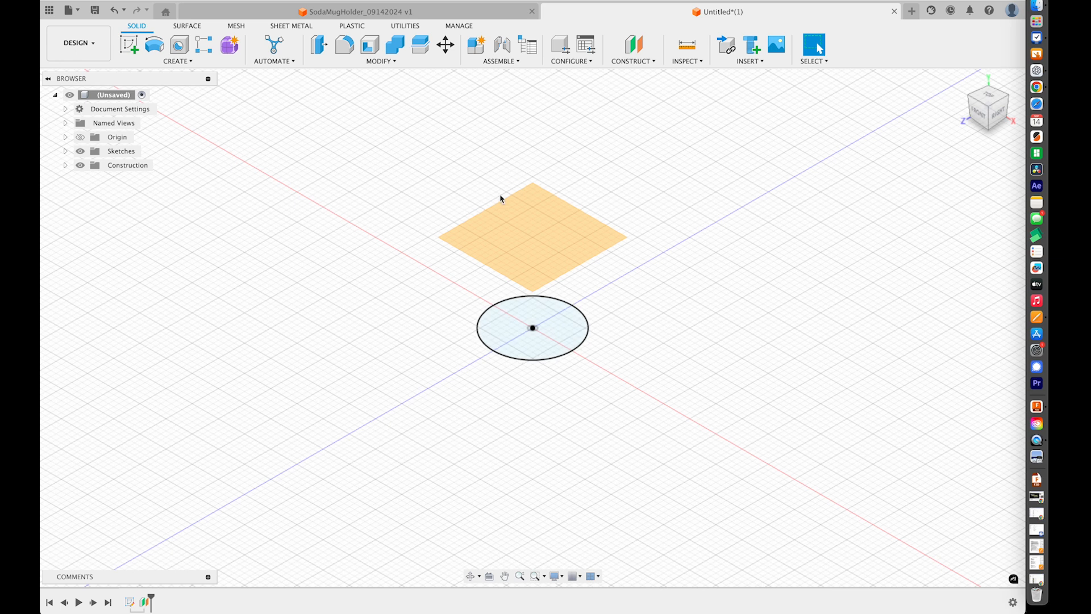
Sketch a circle about 3 in in diameter on the offset plane, centered on the origin, and finish the sketch.
click(128, 45)
click(536, 253)
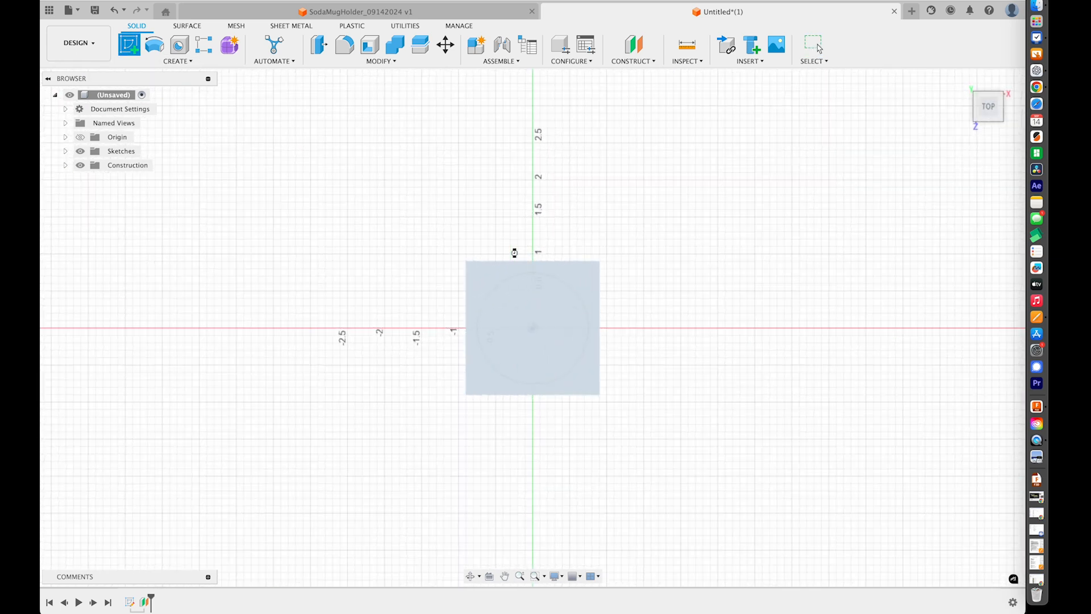
click(180, 45)
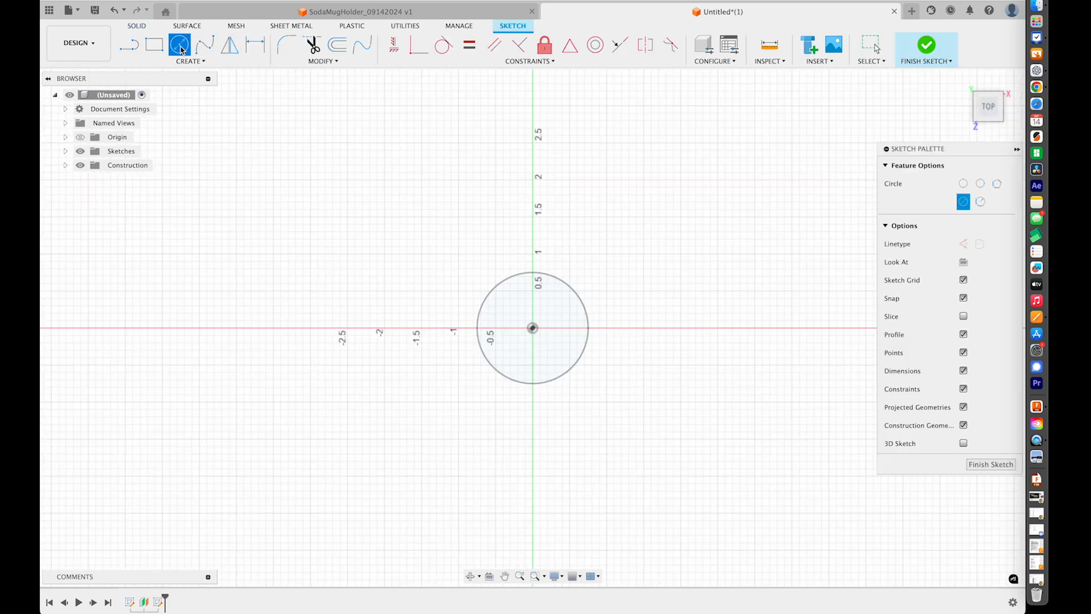
click(533, 328)
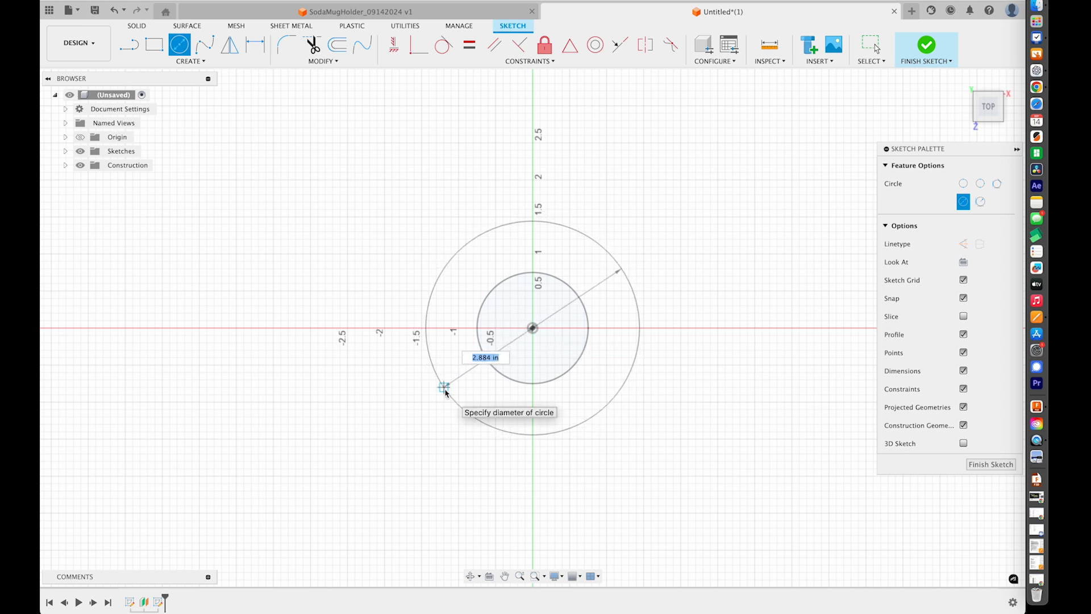
click(445, 394)
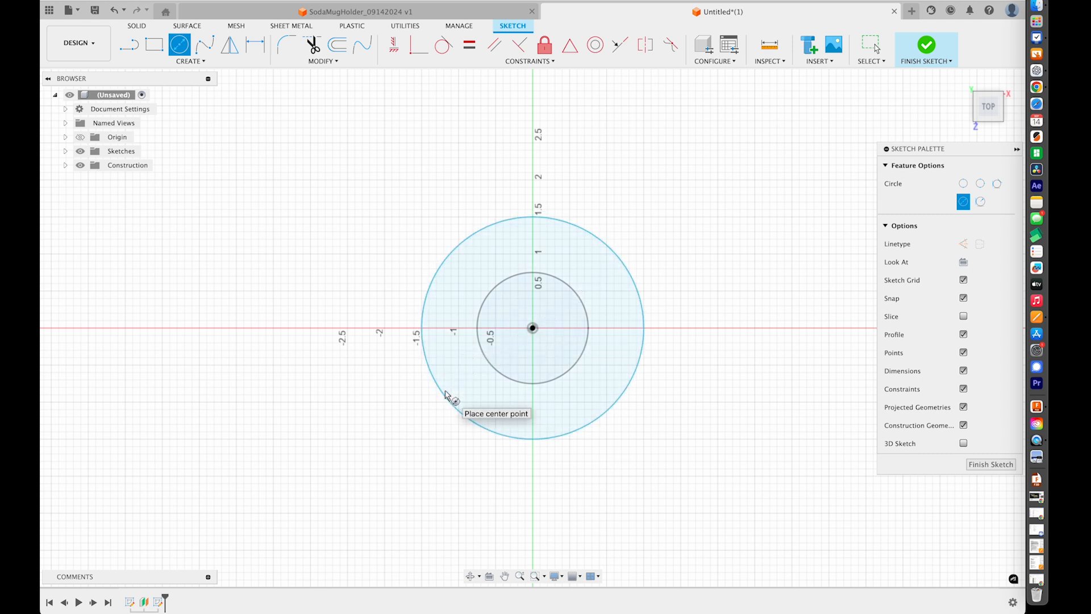
click(927, 46)
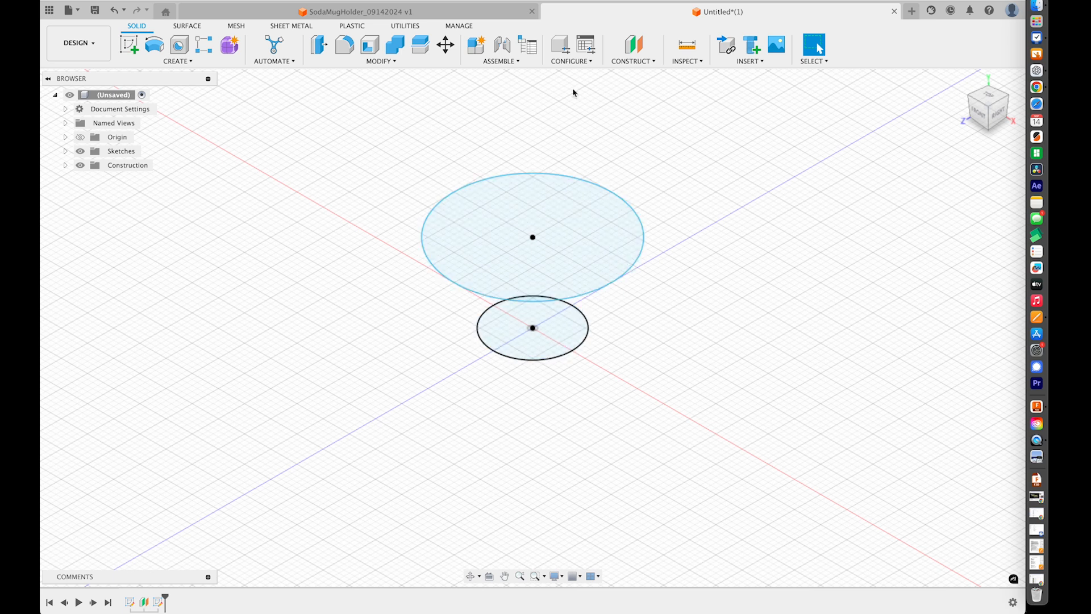
Create a second construction plane offset 1.5 in above the larger circle's profile.
click(631, 62)
click(637, 73)
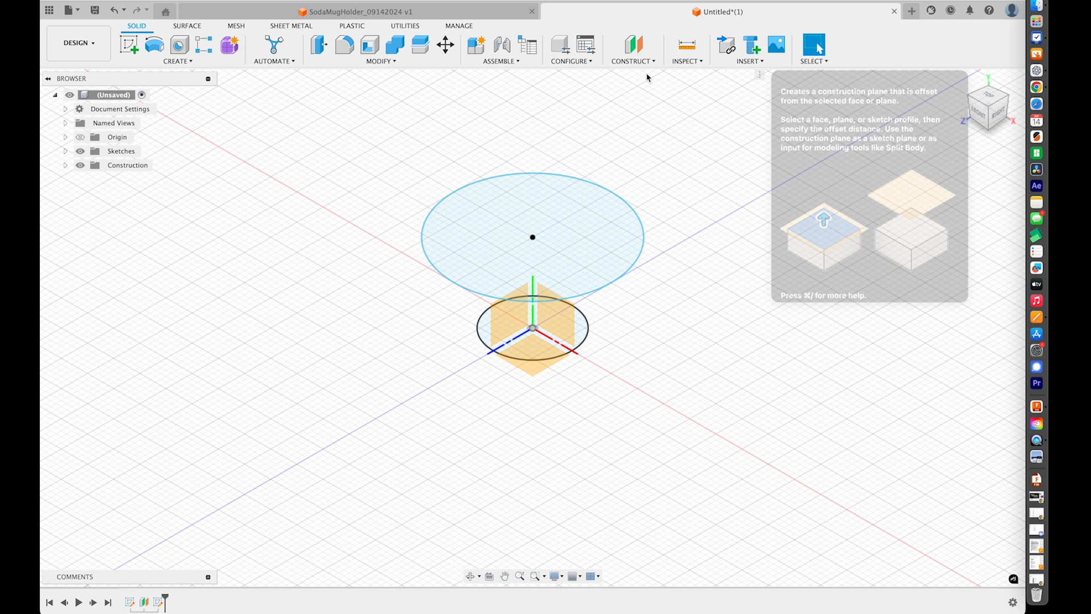
click(601, 220)
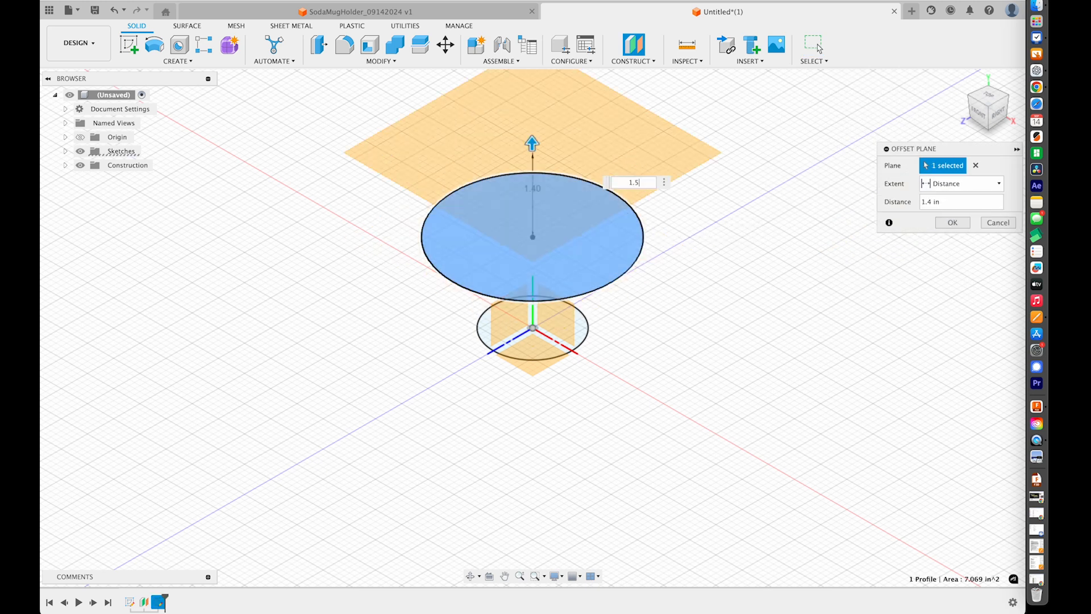
key(Return)
Sketch a circle about 1 in in diameter on the topmost construction plane, centered on the origin, and finish the sketch.
middle_drag(560, 345, 549, 374)
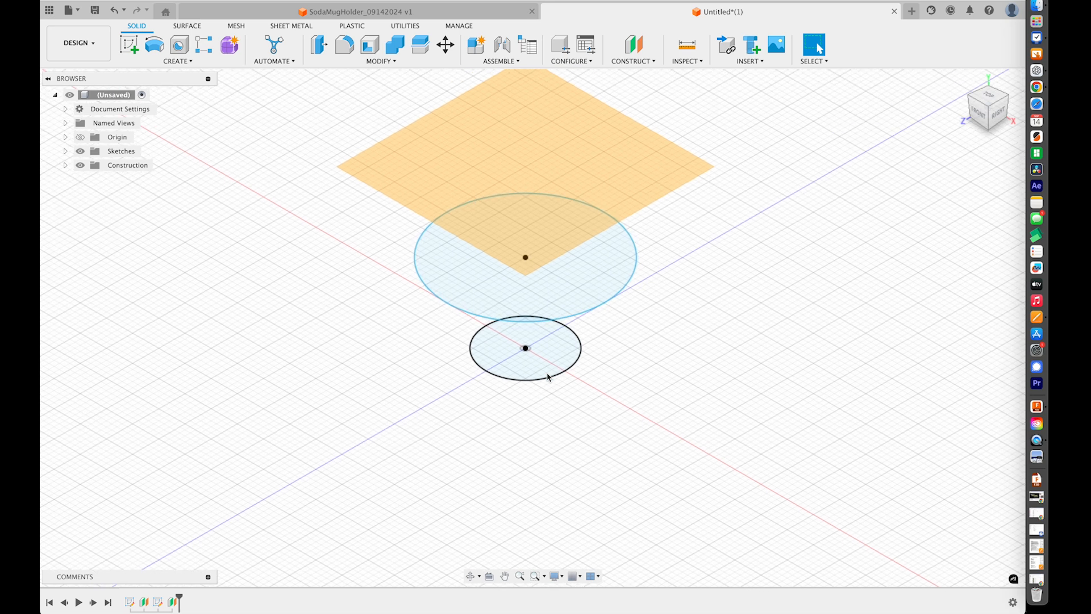
click(129, 45)
click(522, 168)
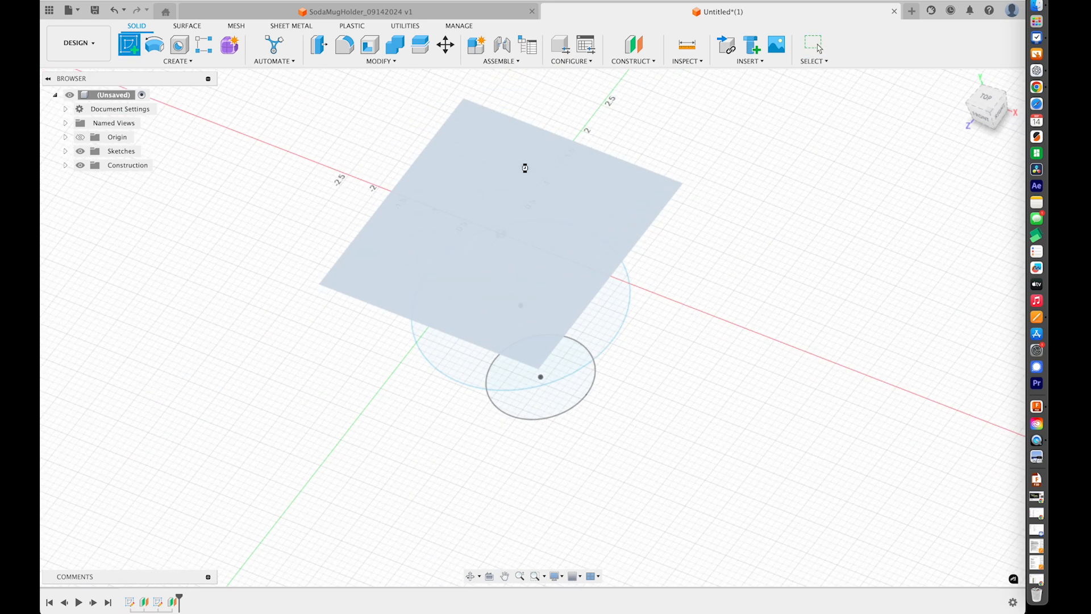
key(c)
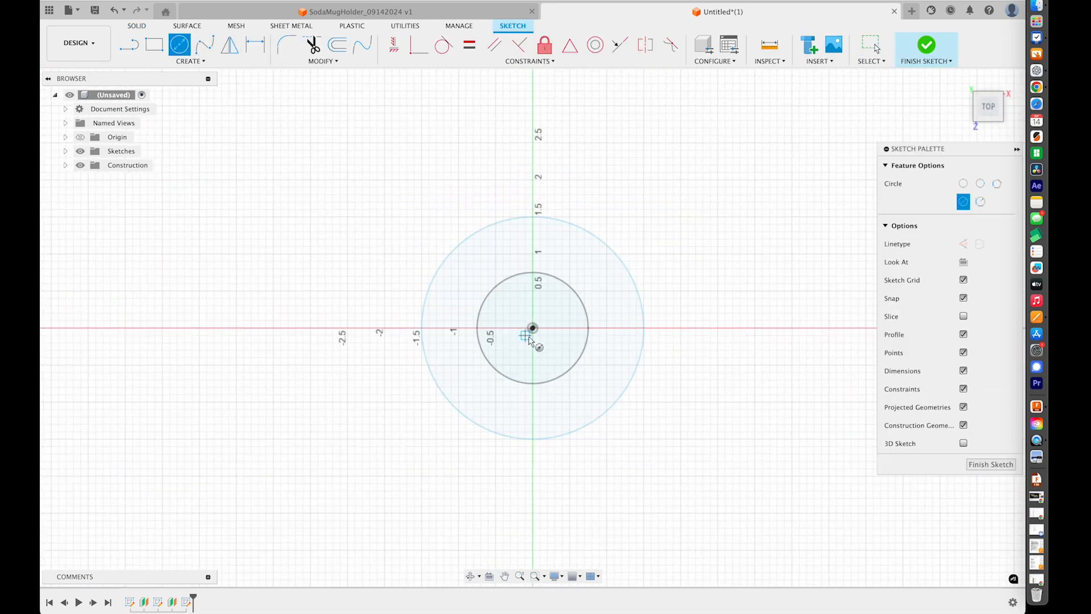
click(533, 328)
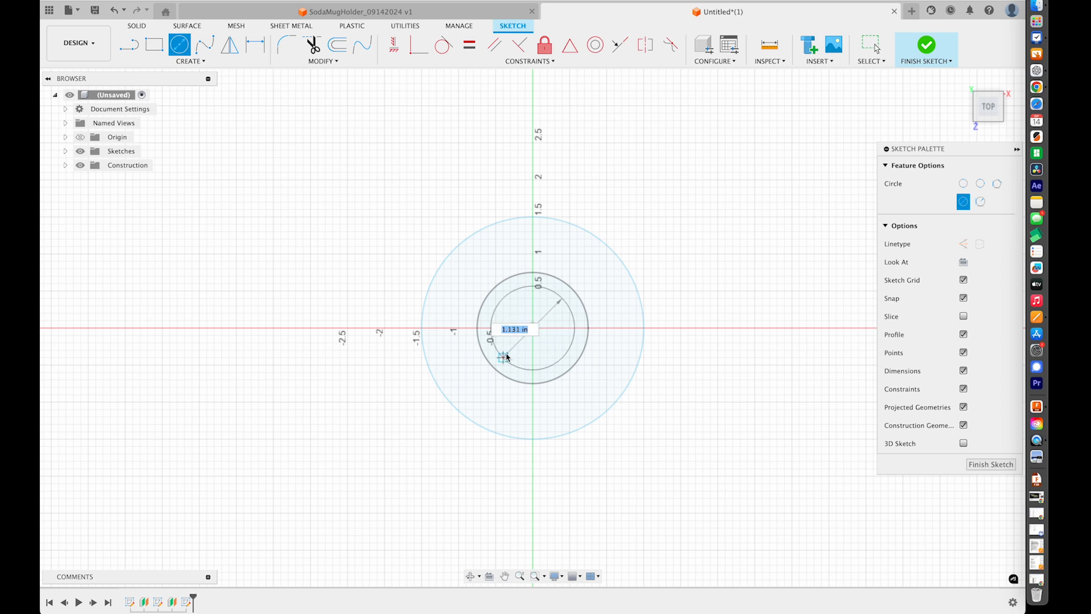
click(504, 353)
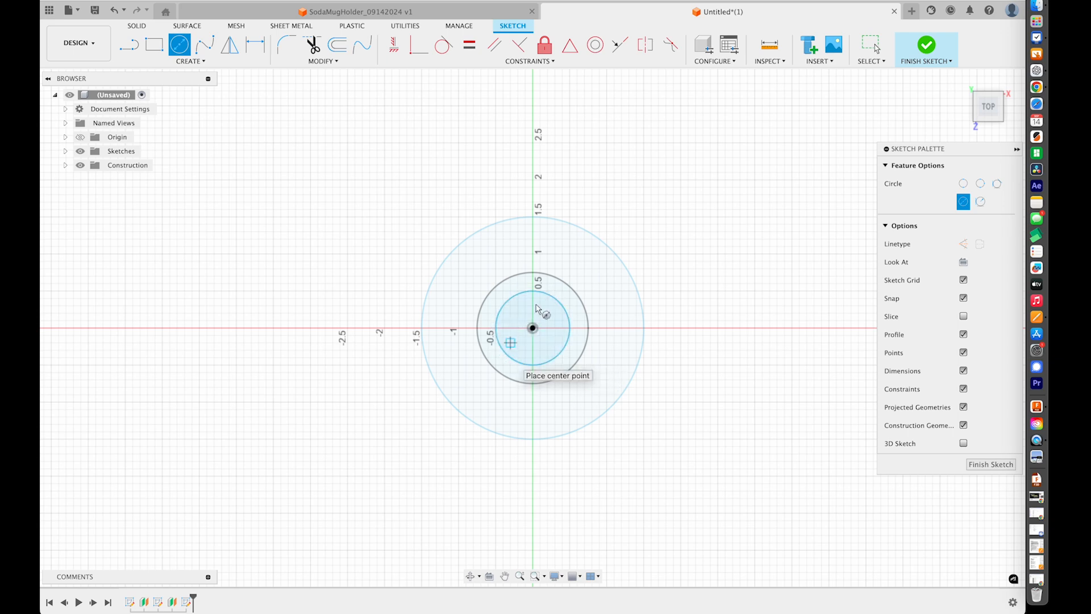
click(927, 45)
shift+scroll(739, 252, down, 5)
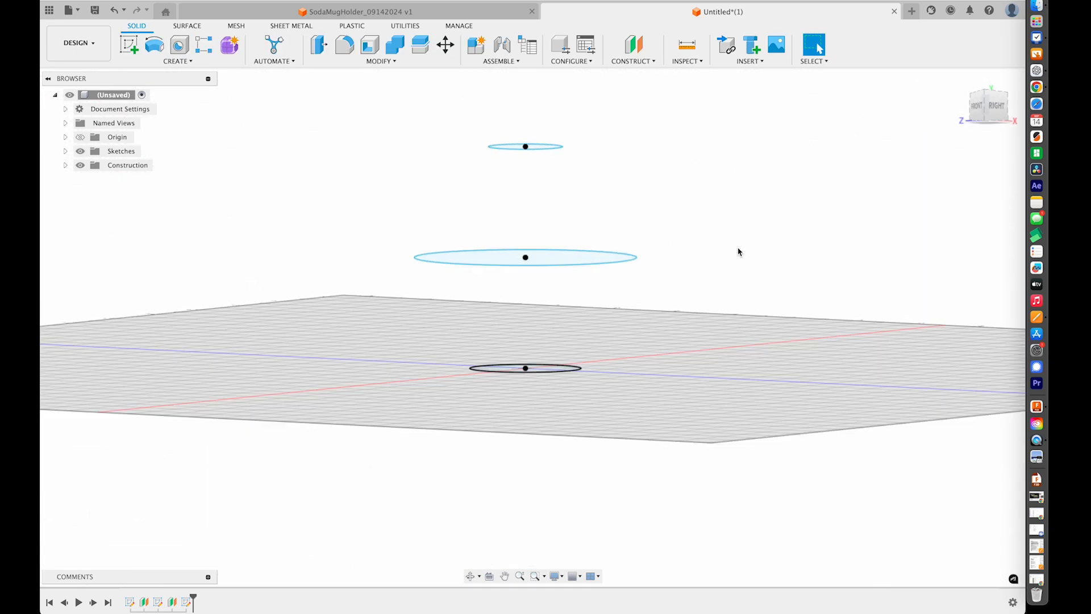
shift+scroll(739, 252, up, 5)
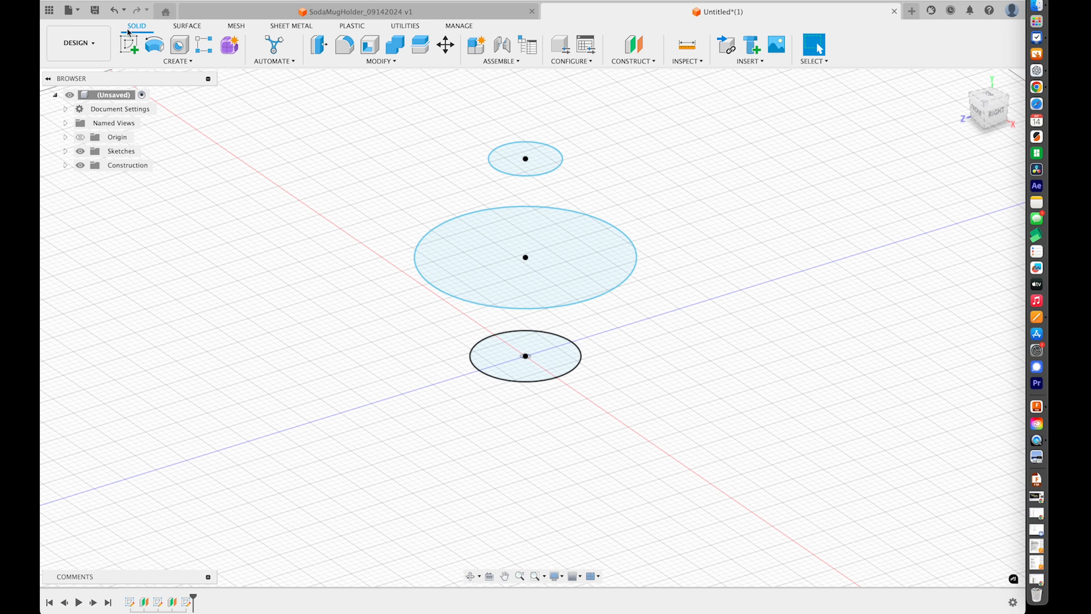
Create a construction plane offset 1 in above the topmost small circle's profile.
click(631, 61)
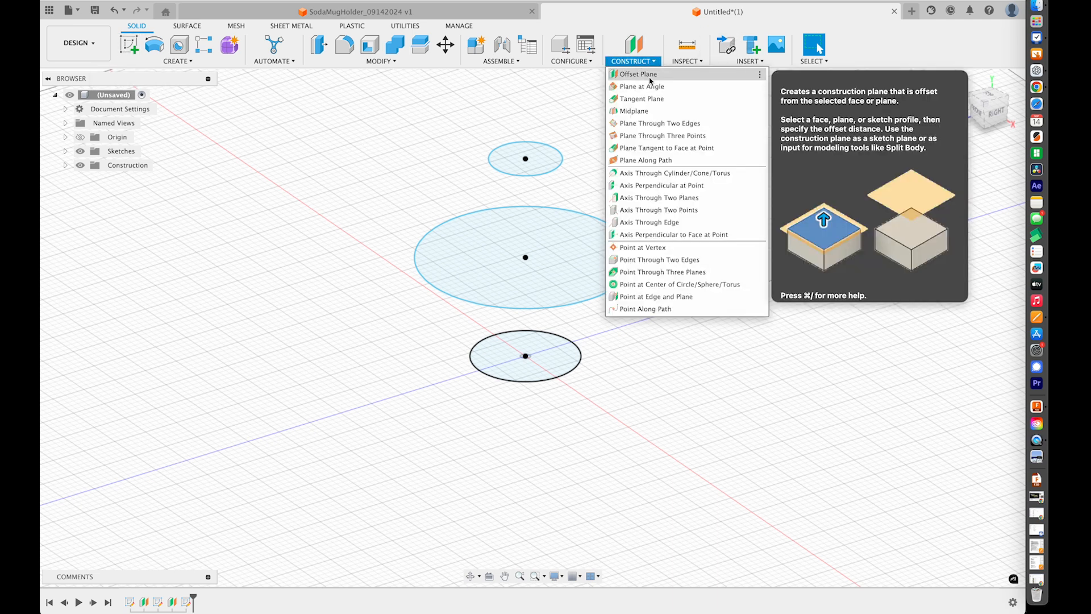
click(652, 80)
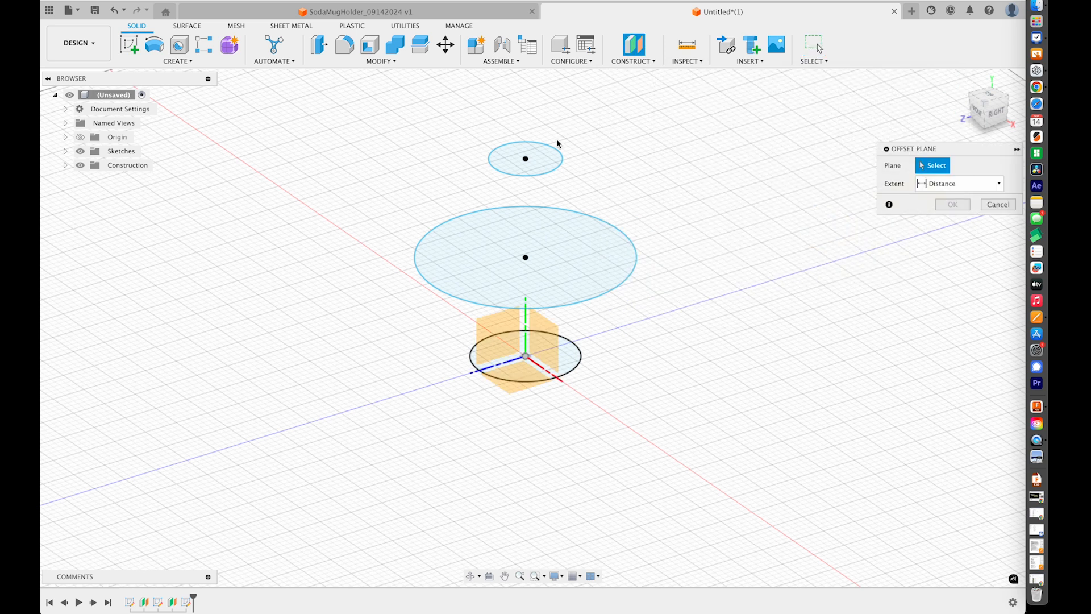
click(540, 160)
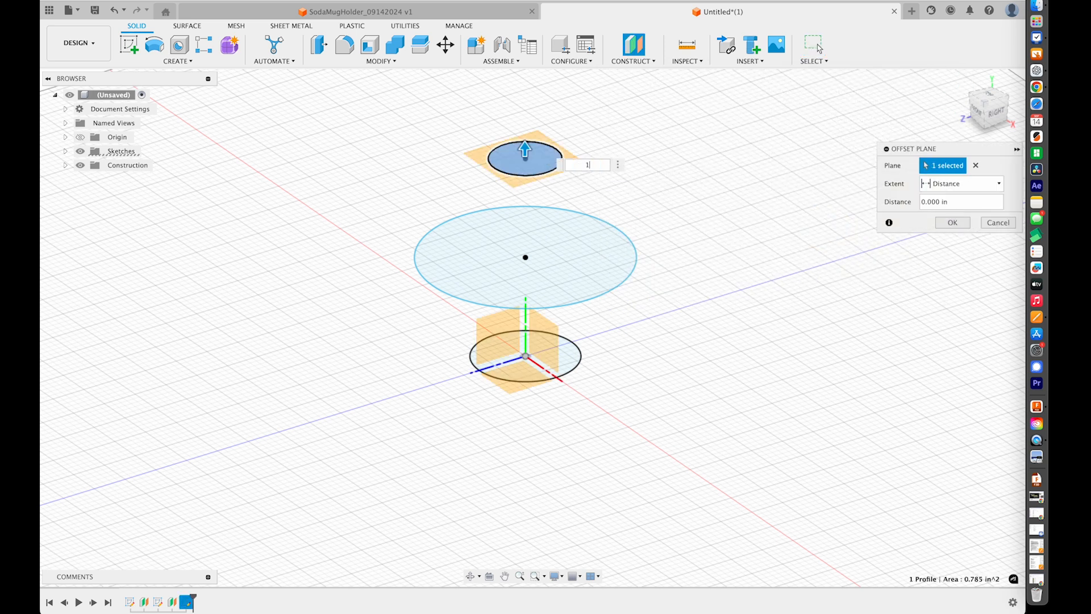
text(1)
key(Return)
Sketch a 1.75 in diameter circle centered on the origin on the new top plane and finish the sketch.
scroll(452, 335, down, 2)
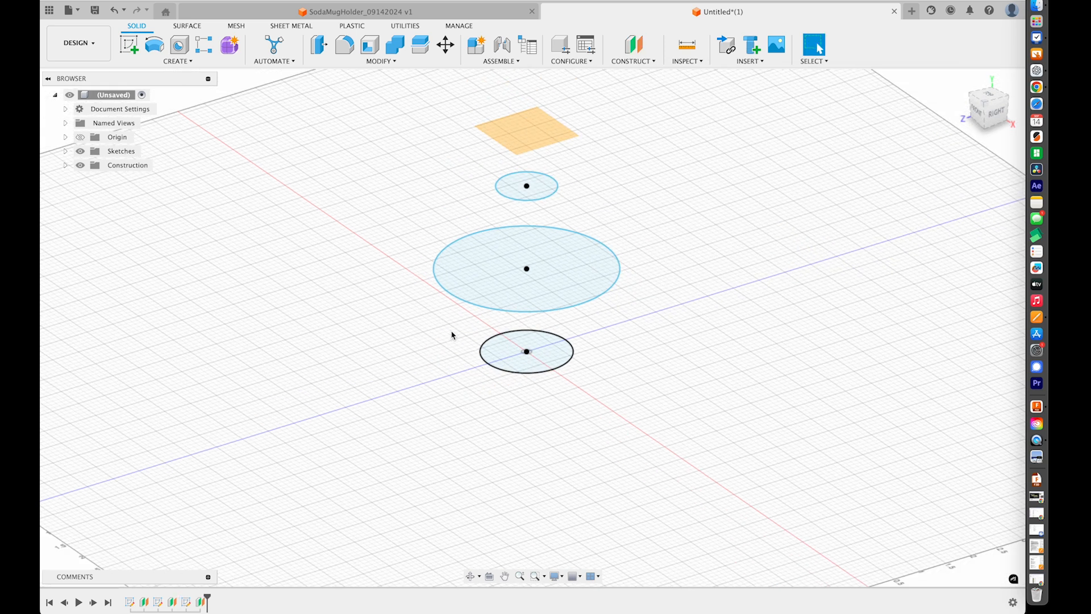
scroll(452, 336, up, 2)
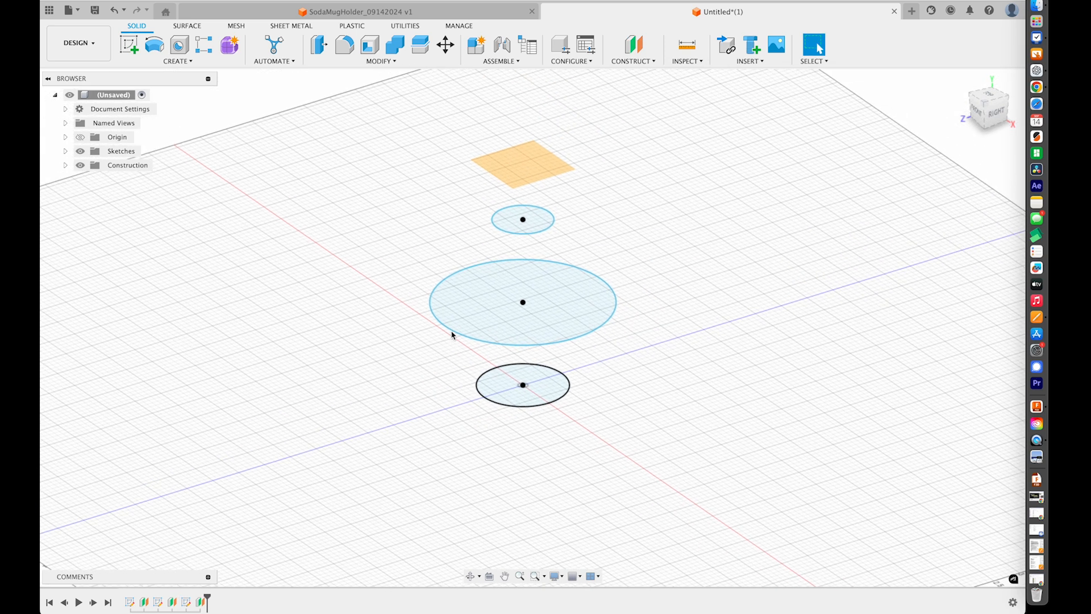
click(125, 56)
click(520, 166)
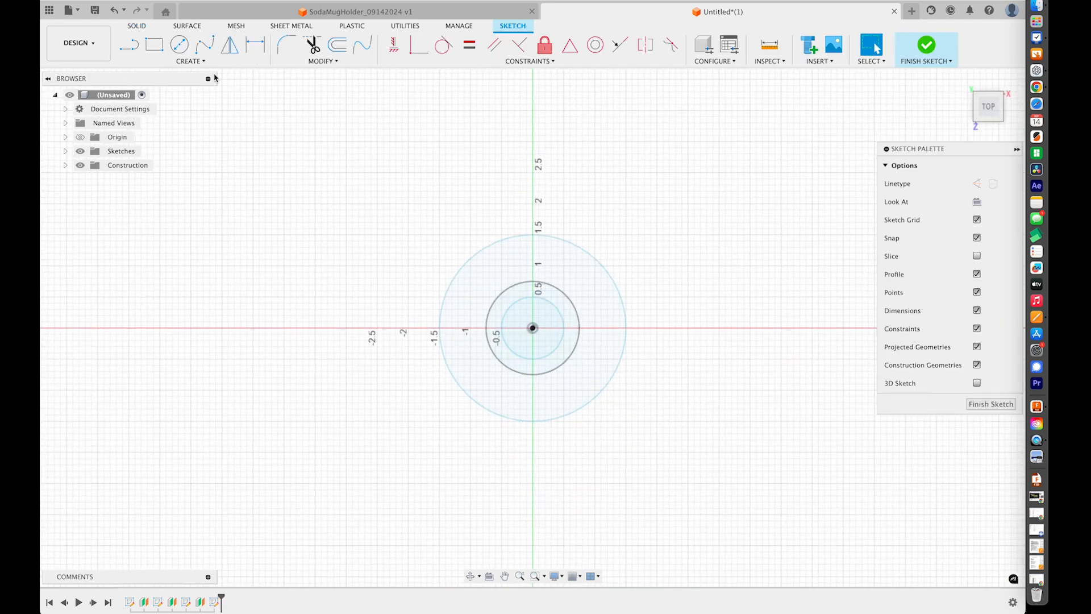
click(179, 44)
click(533, 328)
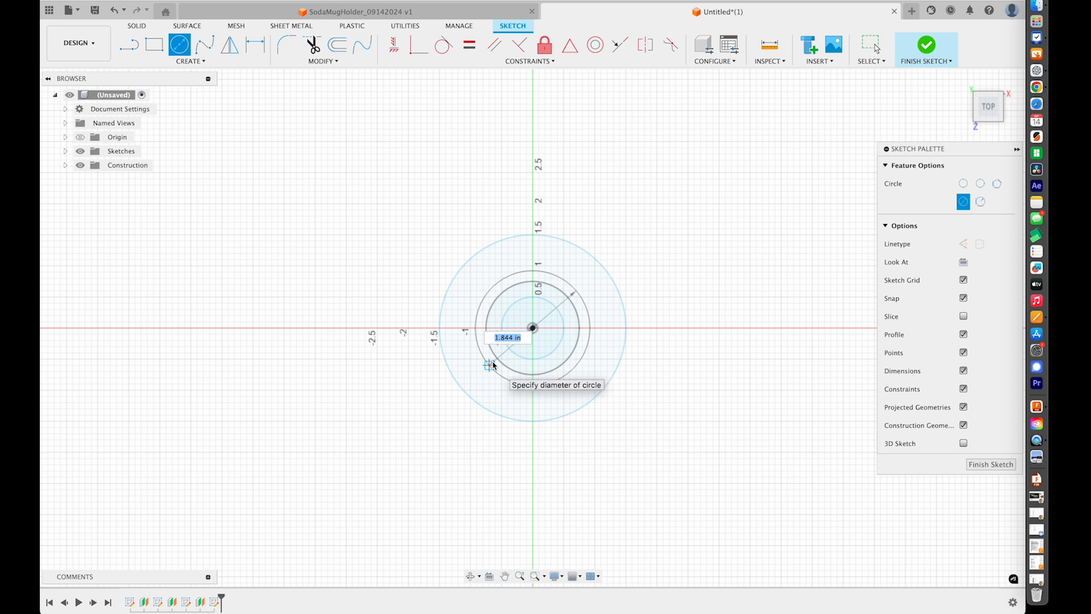
key(Return)
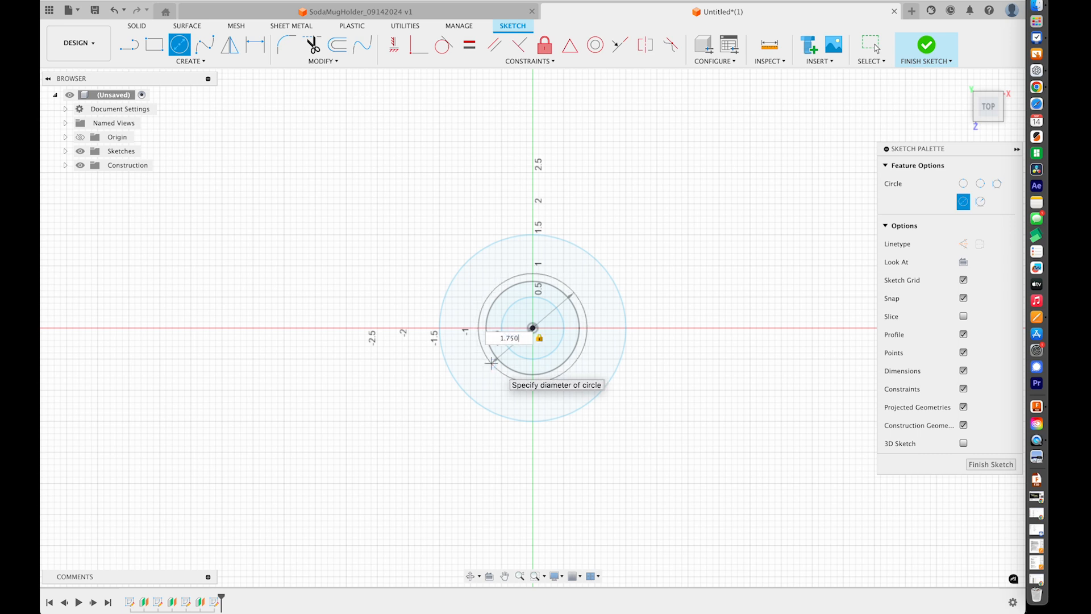
key(Escape)
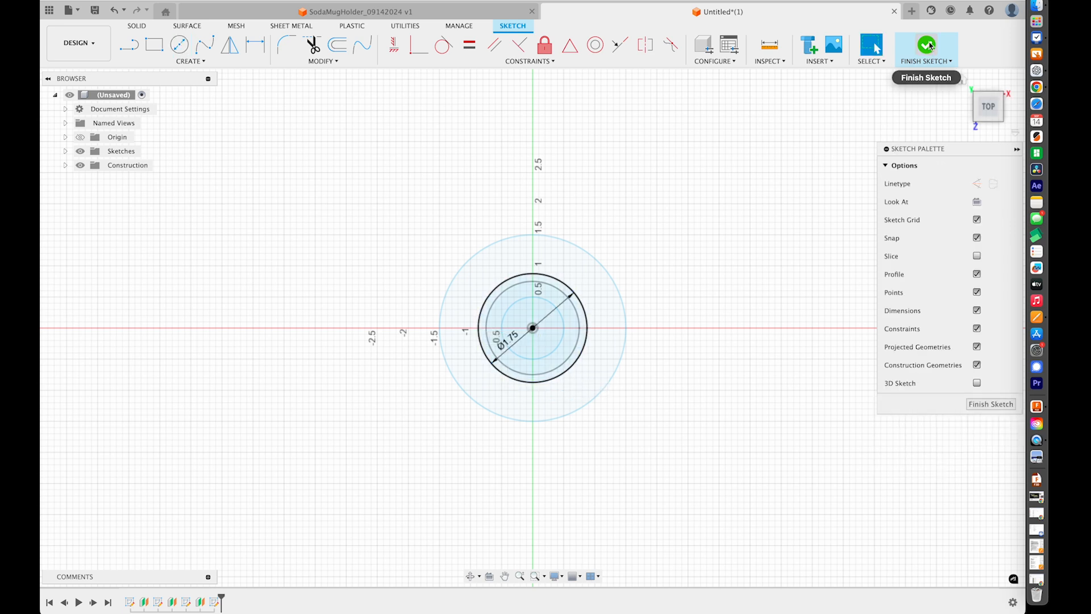
click(929, 45)
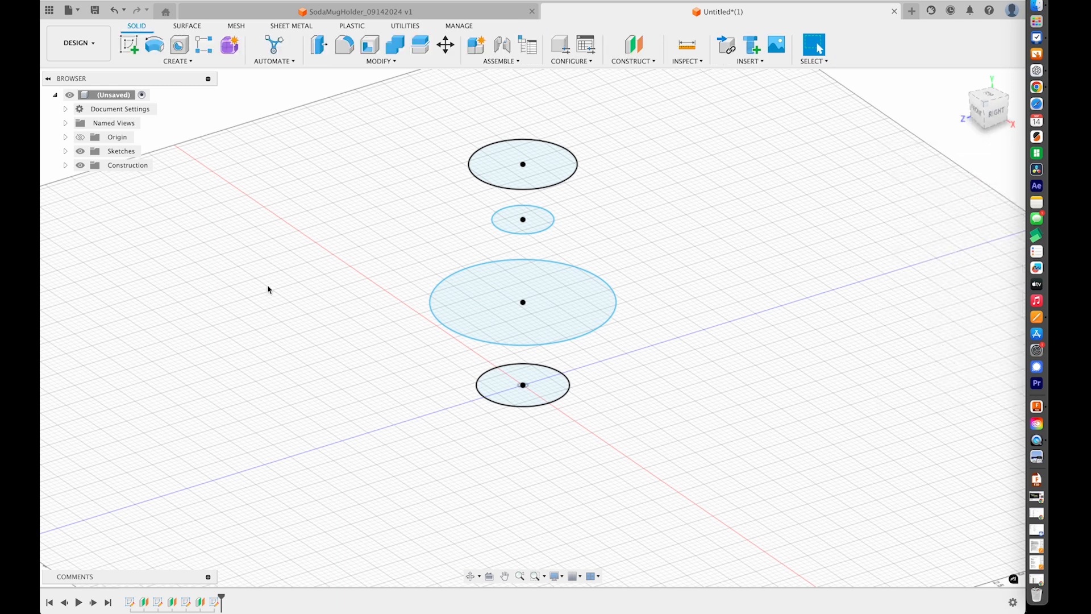
Loft the four circle profiles in order from the bottom to the top as a new vase body.
click(165, 61)
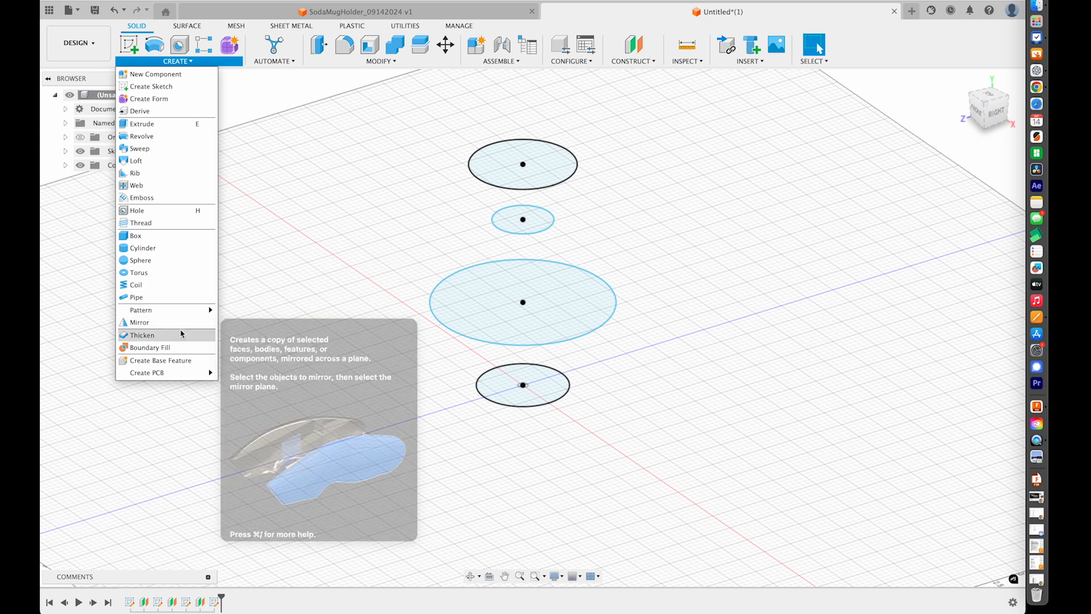
click(142, 164)
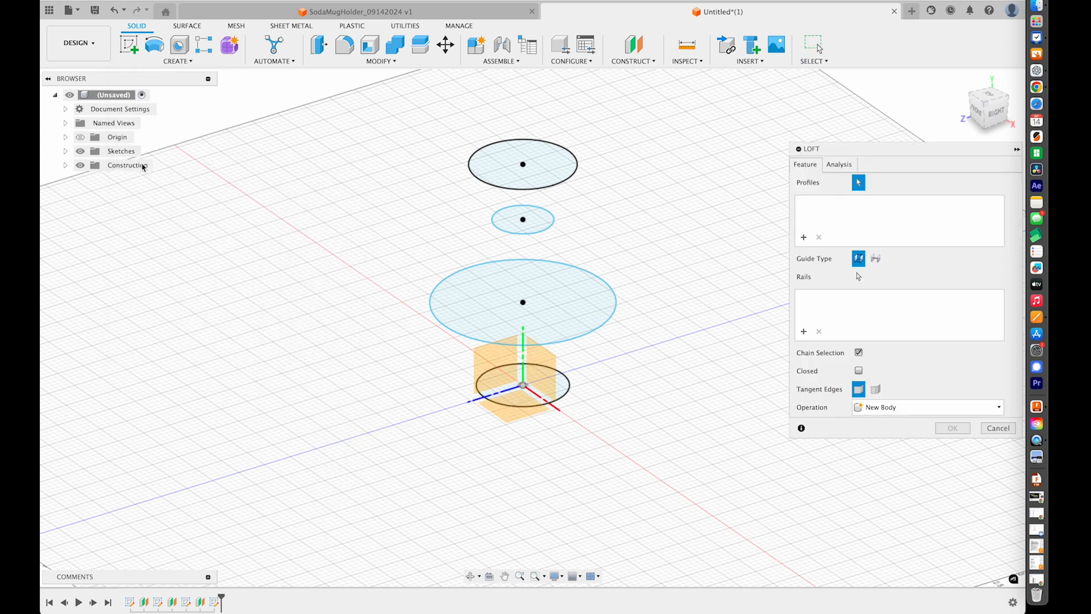
click(567, 387)
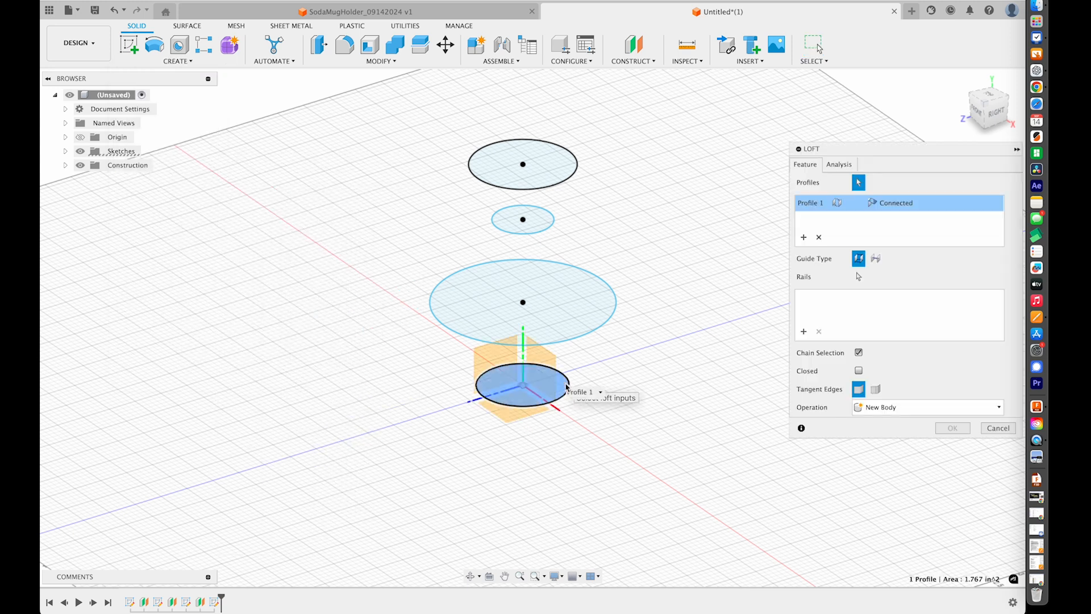
click(587, 289)
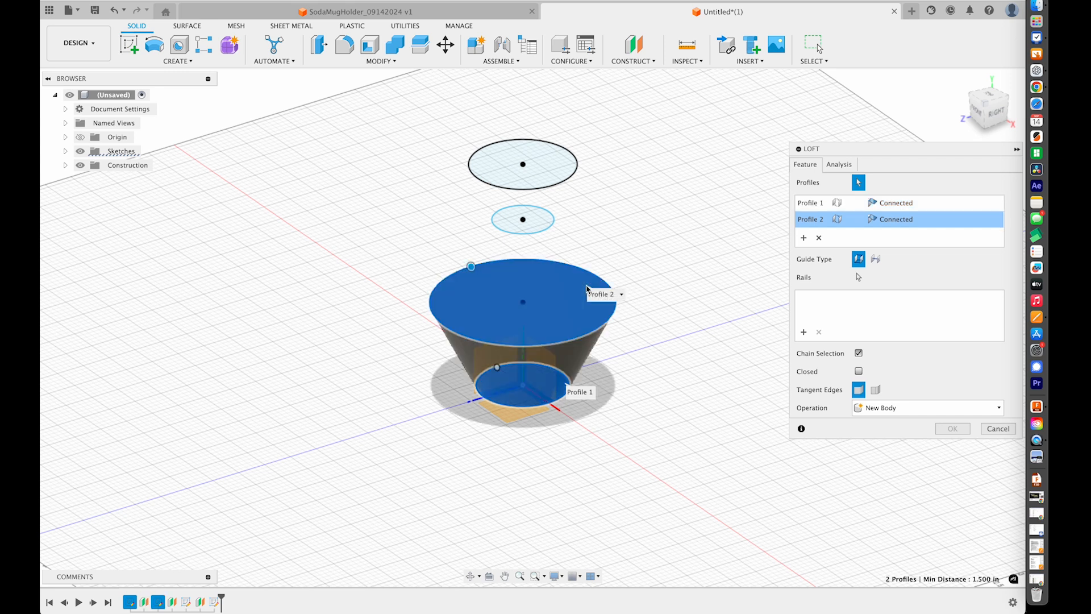
click(542, 225)
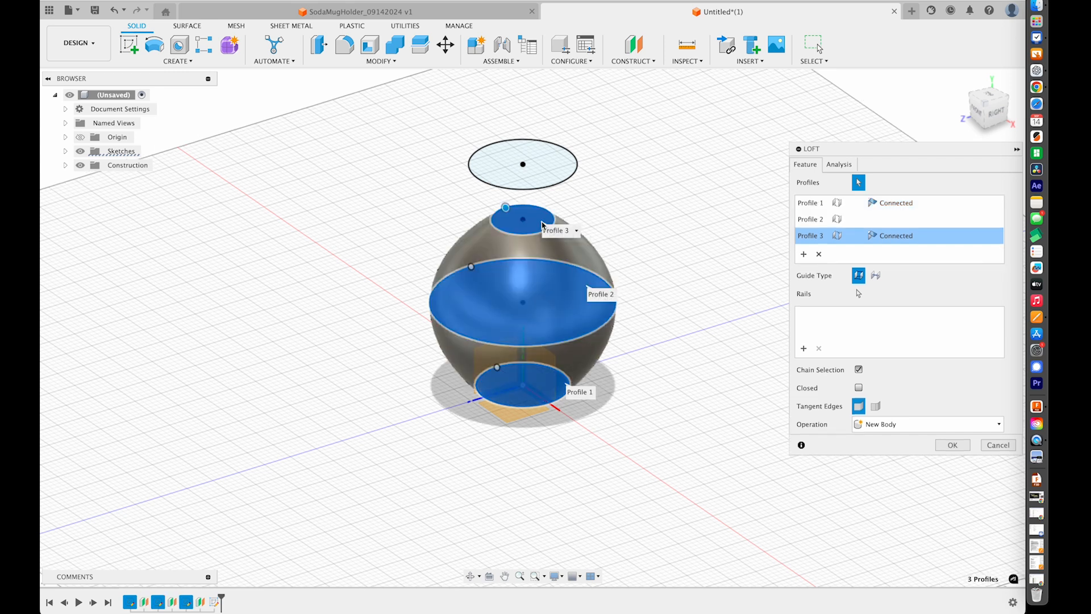
click(553, 169)
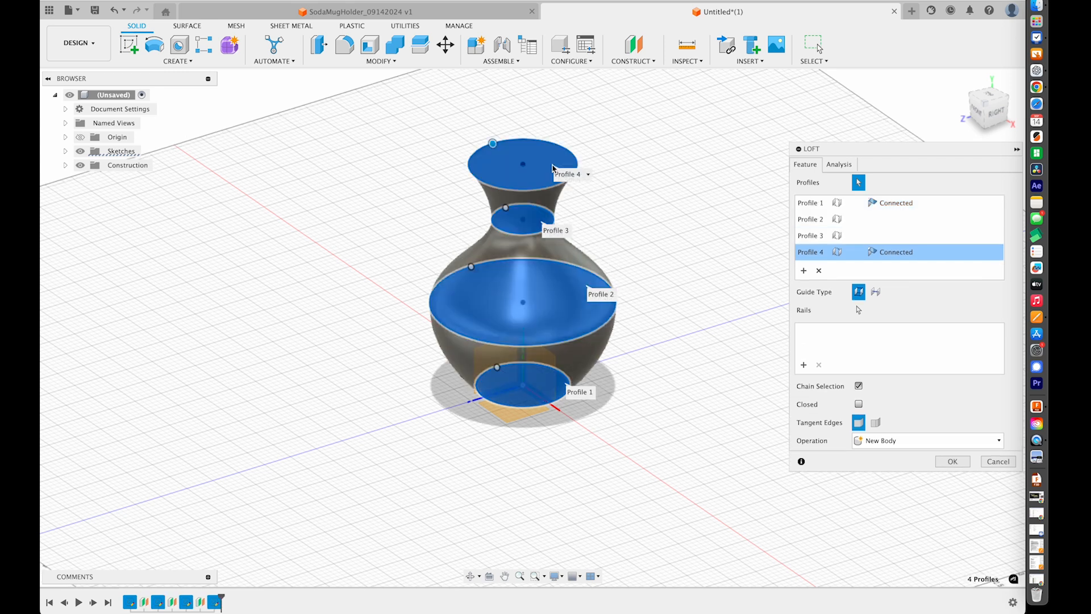
click(951, 461)
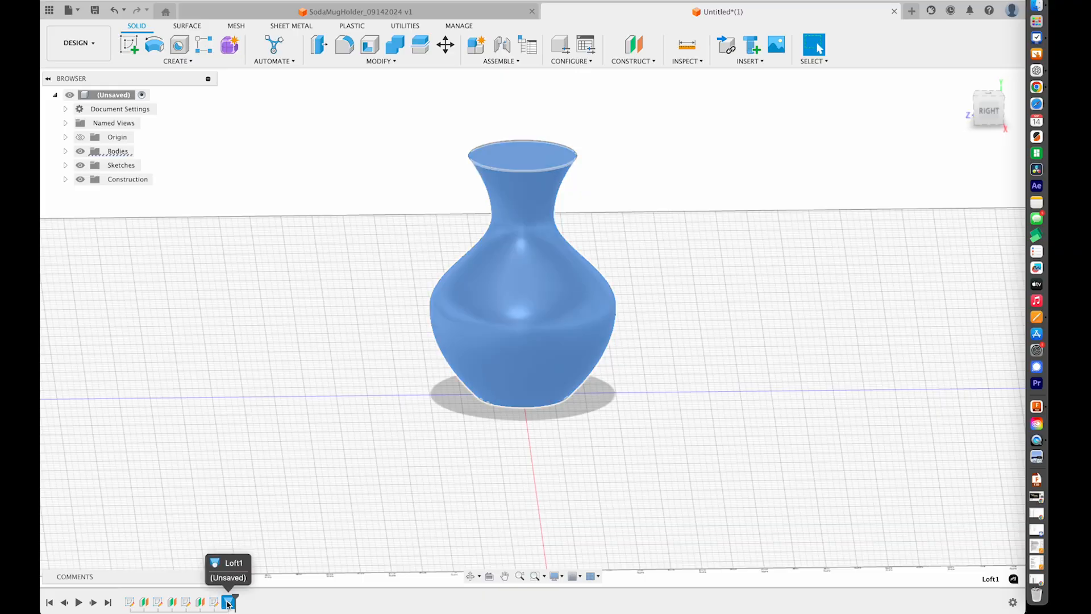
Edit the loft and set the bottom profile's end condition to Direction with a takeoff weight of about 0.5.
right_click(229, 601)
click(260, 483)
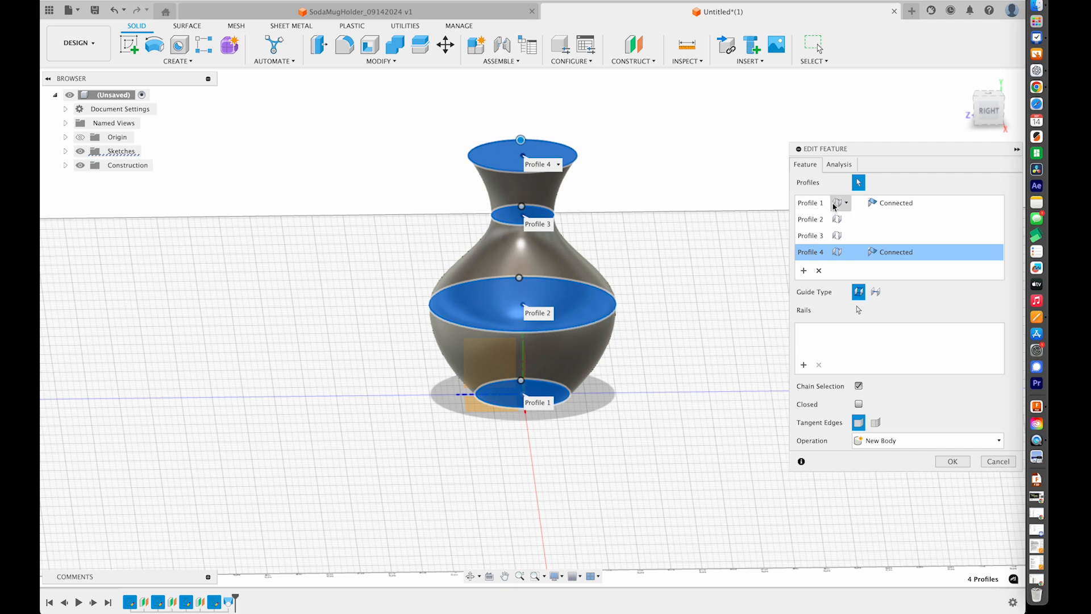
click(897, 203)
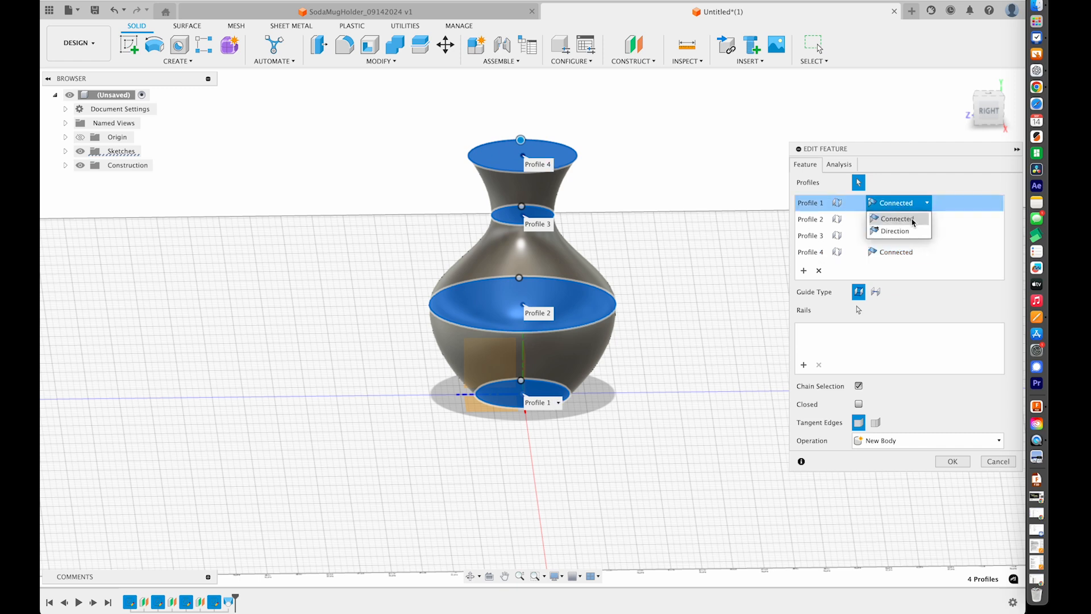
click(903, 231)
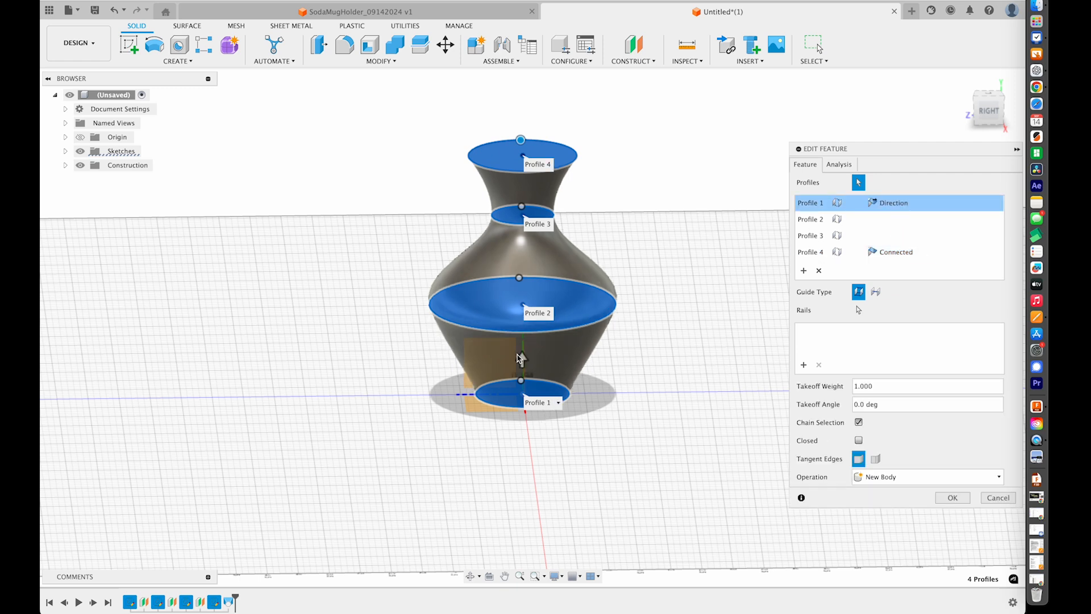
drag(522, 358, 524, 281)
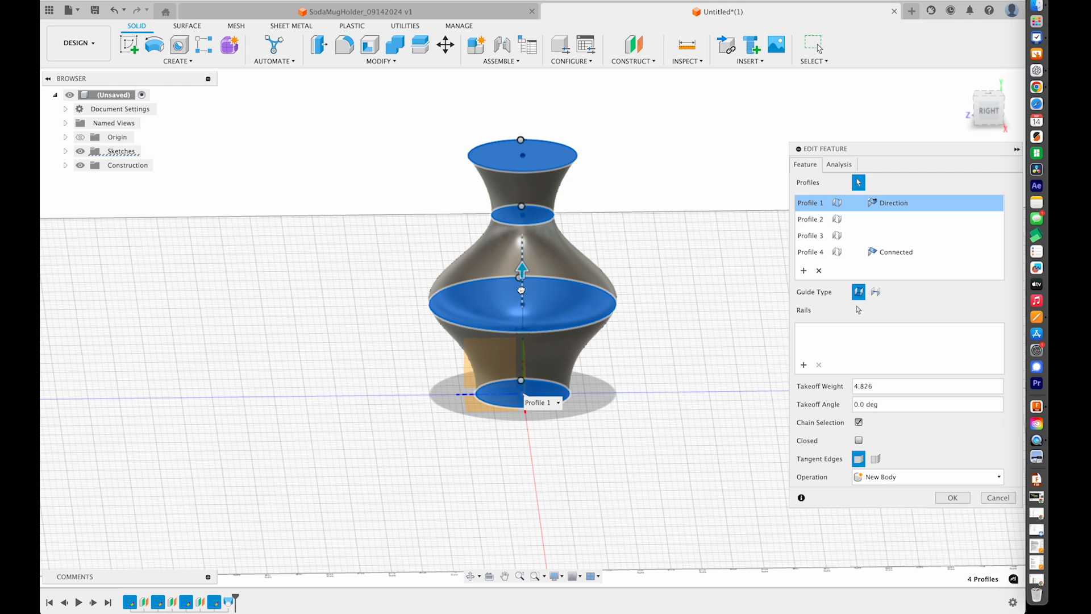
drag(521, 290, 516, 366)
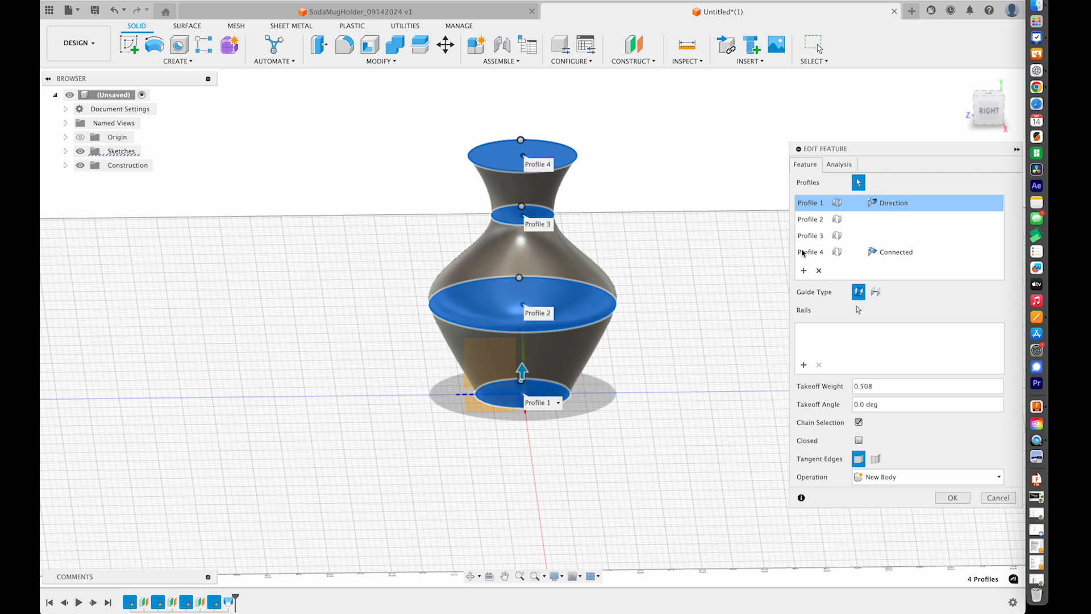
Set the loft's top profile end condition to Direction with a takeoff weight of about 1.5 and apply the edit.
click(898, 253)
click(915, 280)
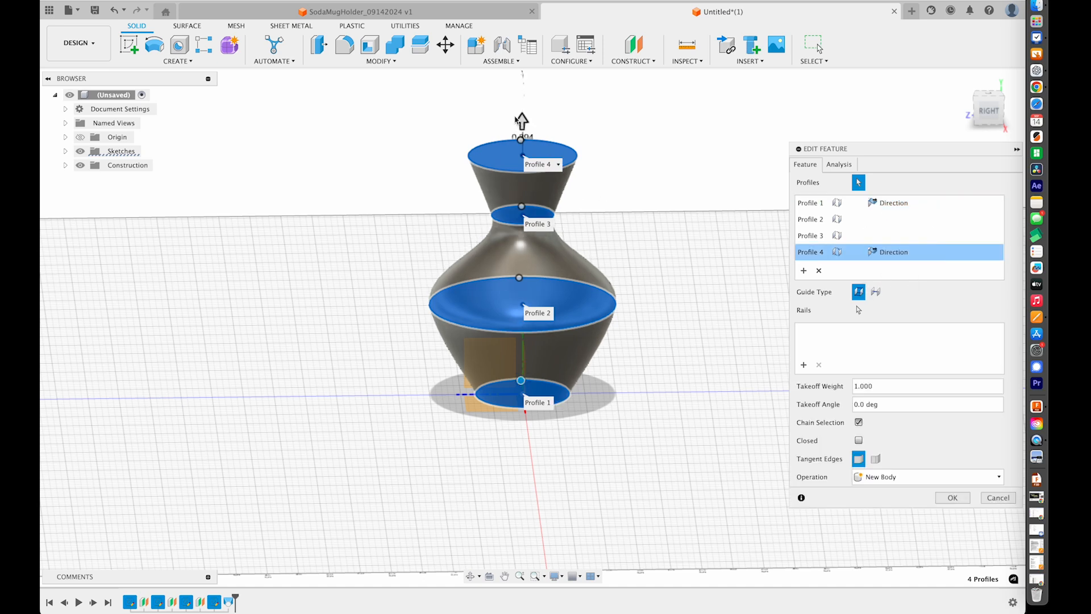
mouse_move(521, 121)
mouse_down()
mouse_move(522, 82)
mouse_move(519, 106)
mouse_up()
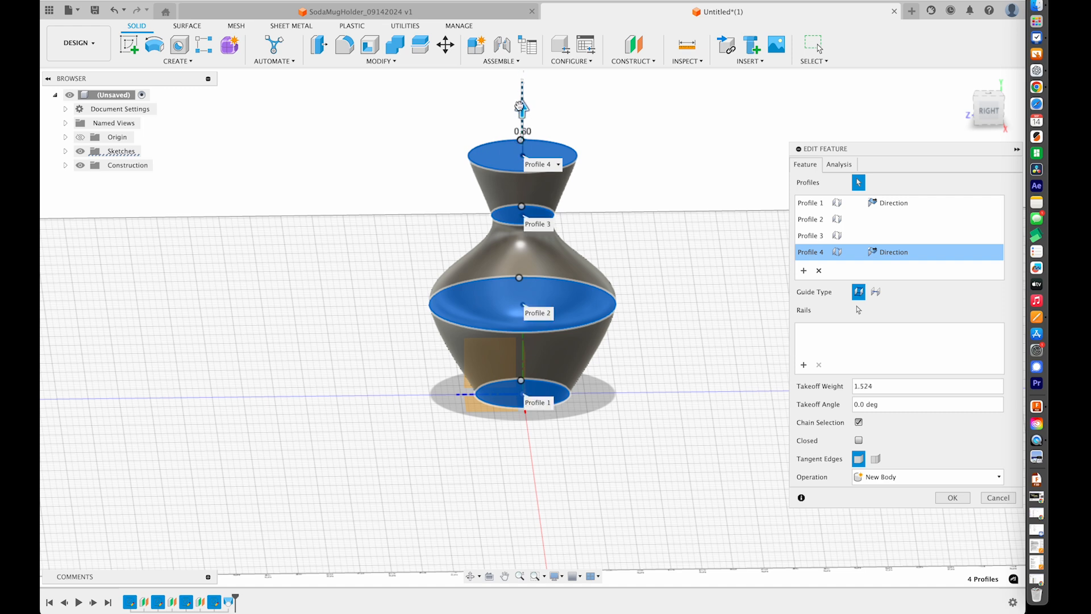
click(953, 498)
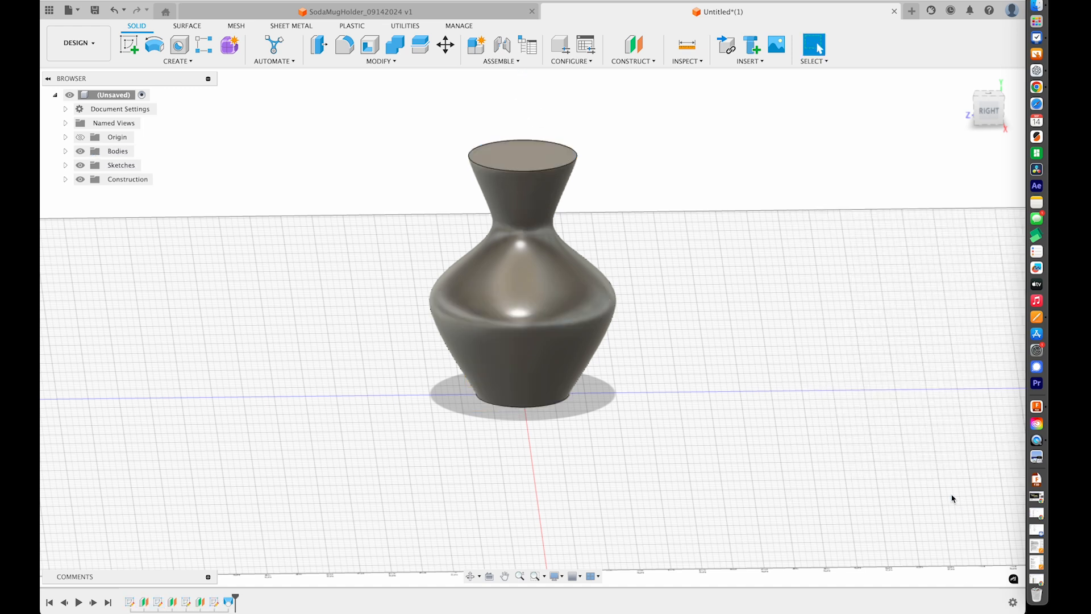
Shell the vase body inward, removing the top face to open the mouth.
shift+scroll(853, 401, down, 5)
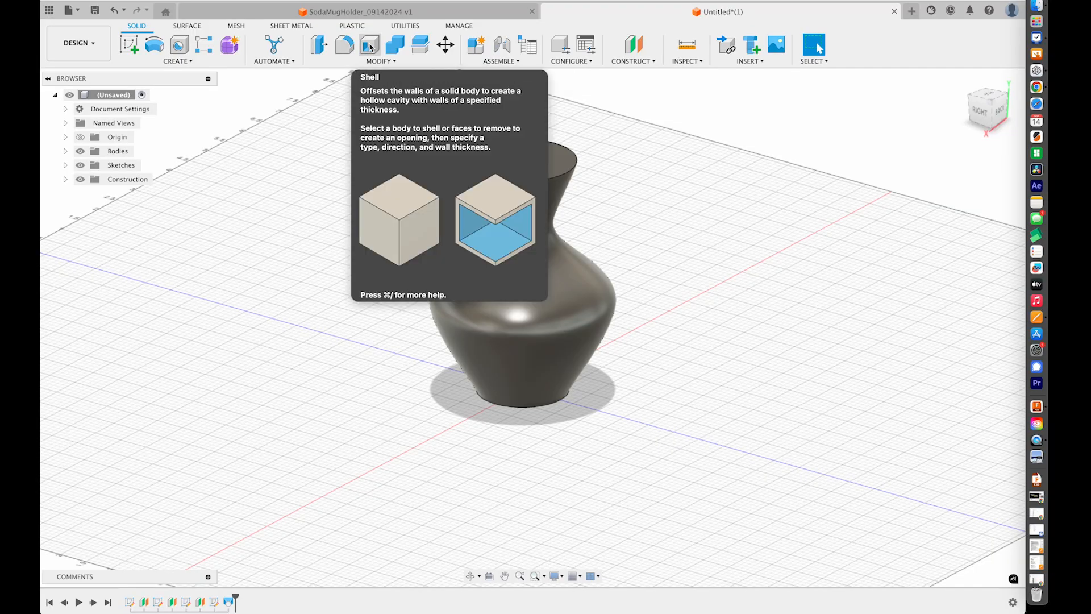
click(369, 47)
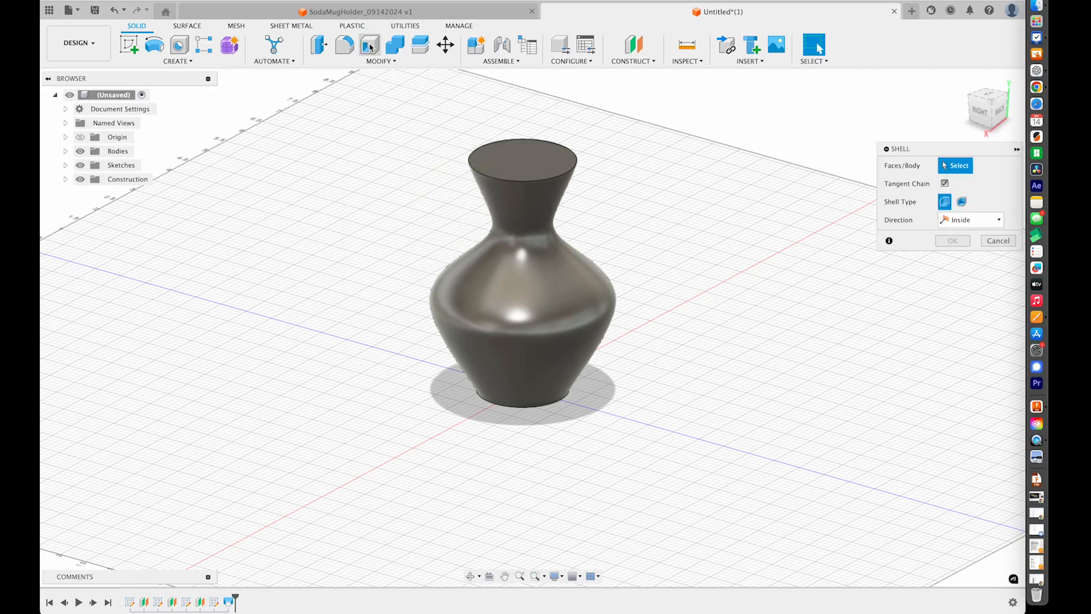
click(380, 61)
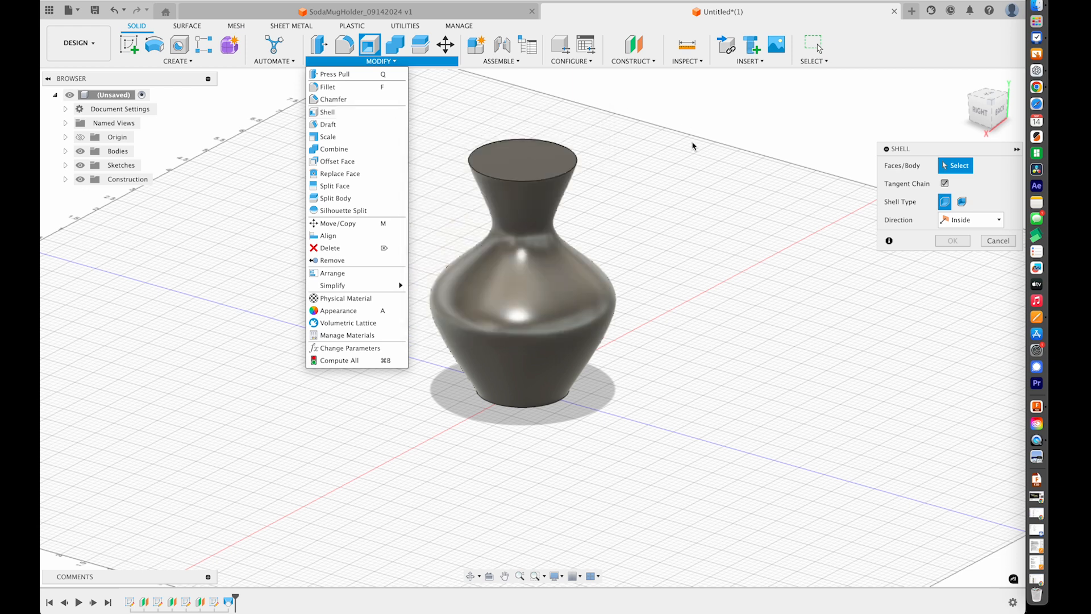
click(528, 163)
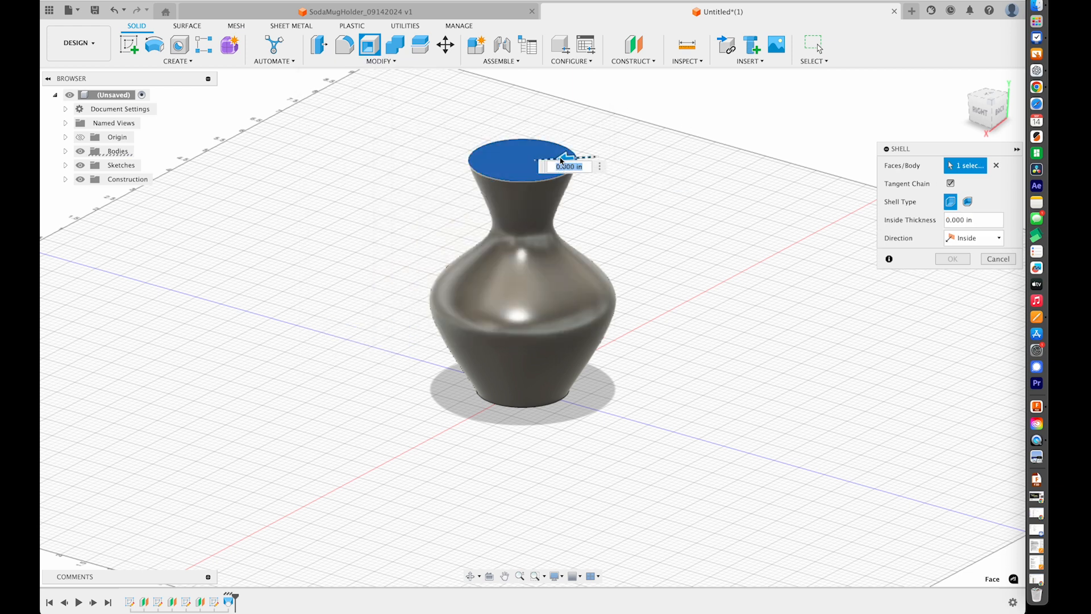
mouse_move(564, 157)
mouse_down()
mouse_move(517, 160)
mouse_move(562, 162)
mouse_up()
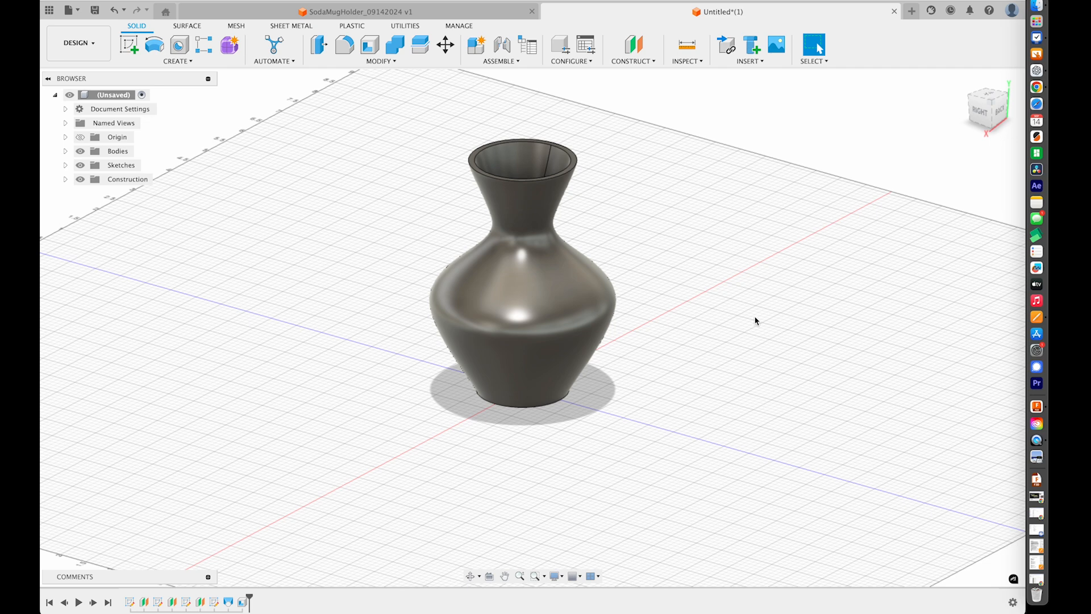
Edit the neck circle's sketch, shrink the circle to about 0.77 in diameter and finish the sketch.
shift+scroll(756, 321, up, 10)
shift+scroll(756, 321, down, 10)
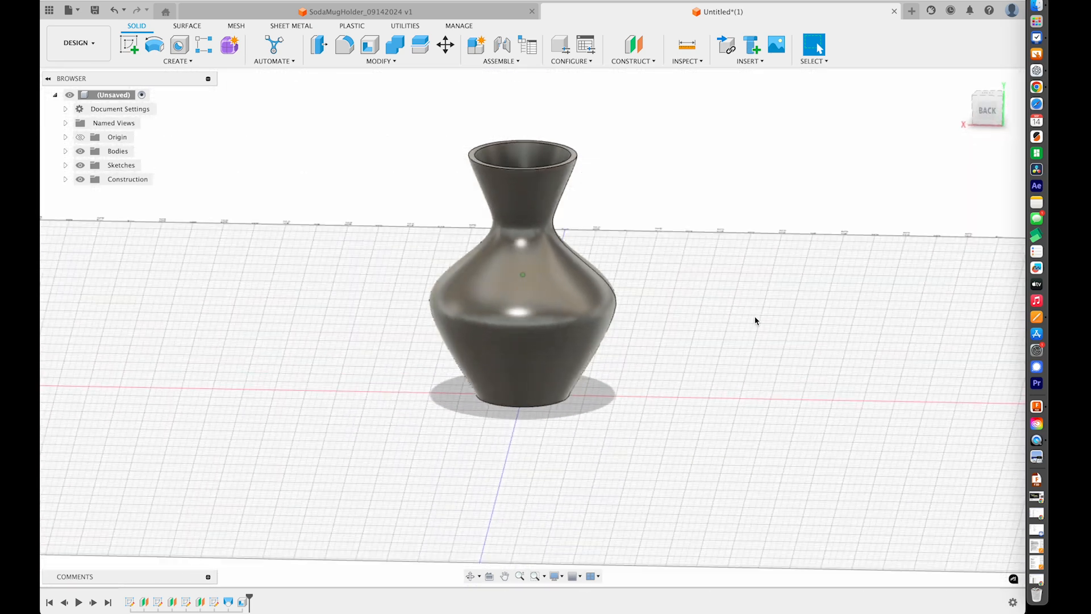
shift+scroll(756, 321, down, 8)
shift+scroll(756, 321, up, 10)
shift+scroll(756, 321, left, 8)
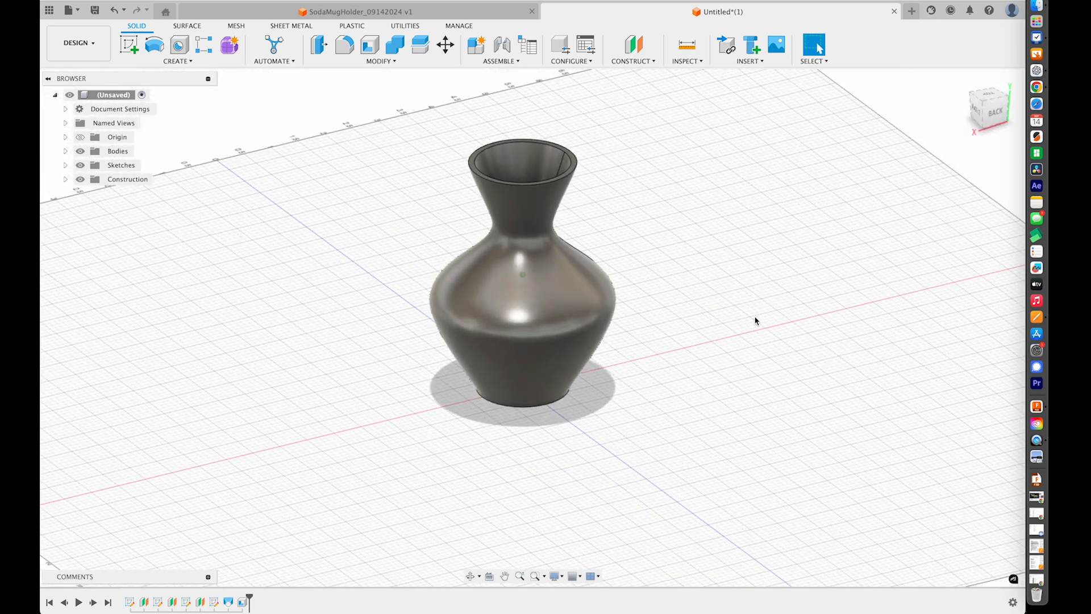
click(187, 602)
right_click(186, 601)
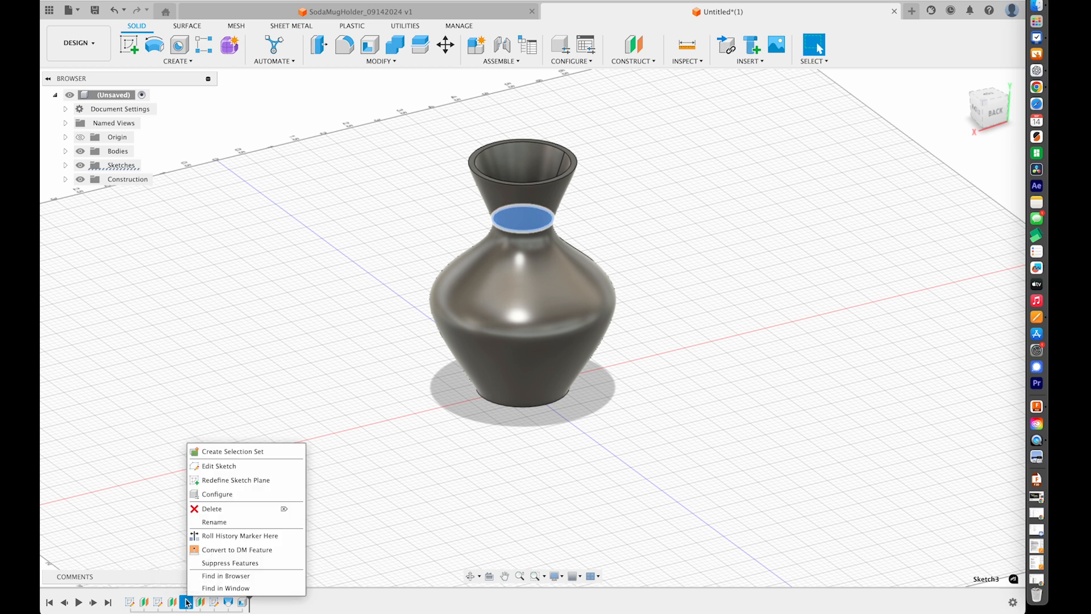
click(221, 466)
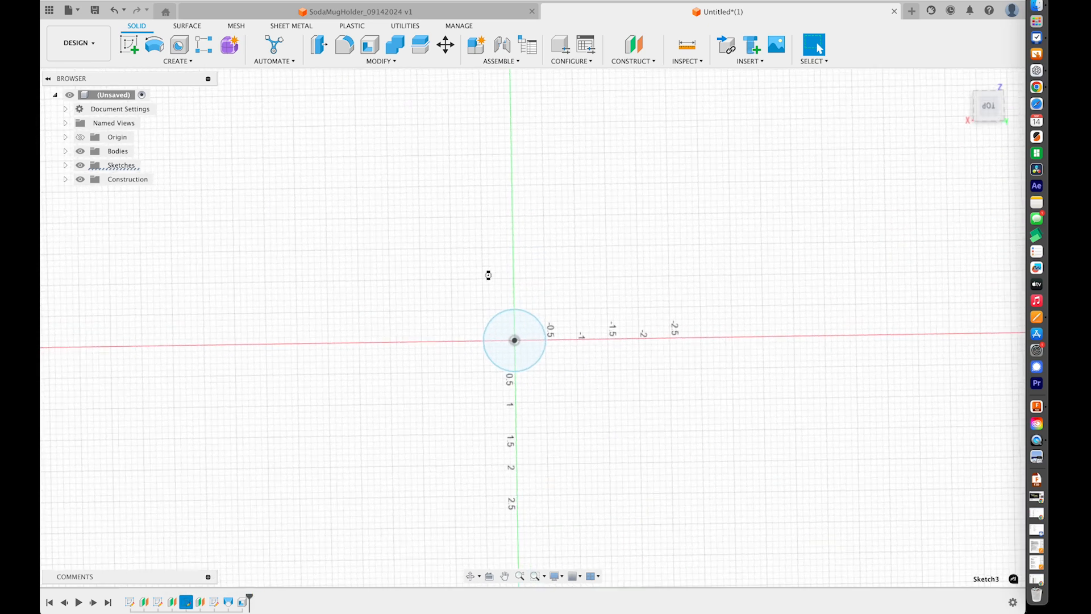
click(523, 325)
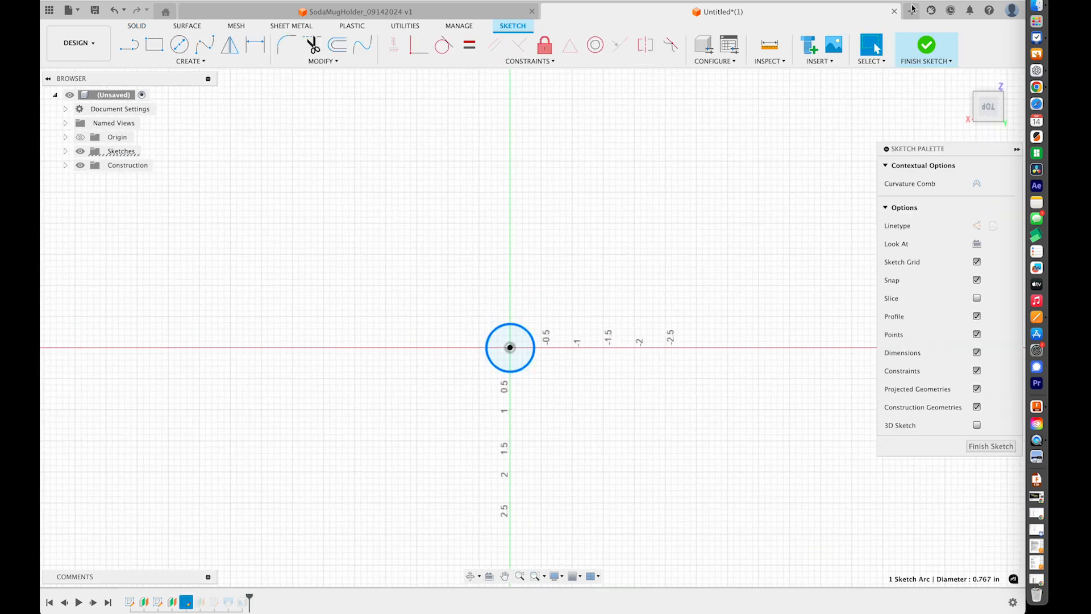
click(918, 43)
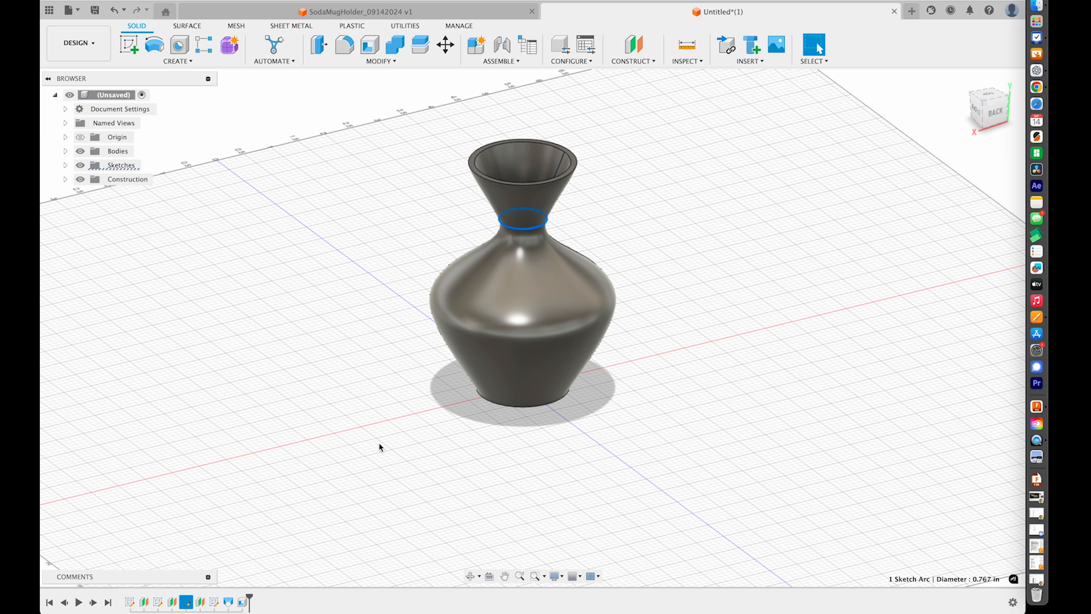
Create a section analysis of the vase on the XY plane through its center.
click(685, 61)
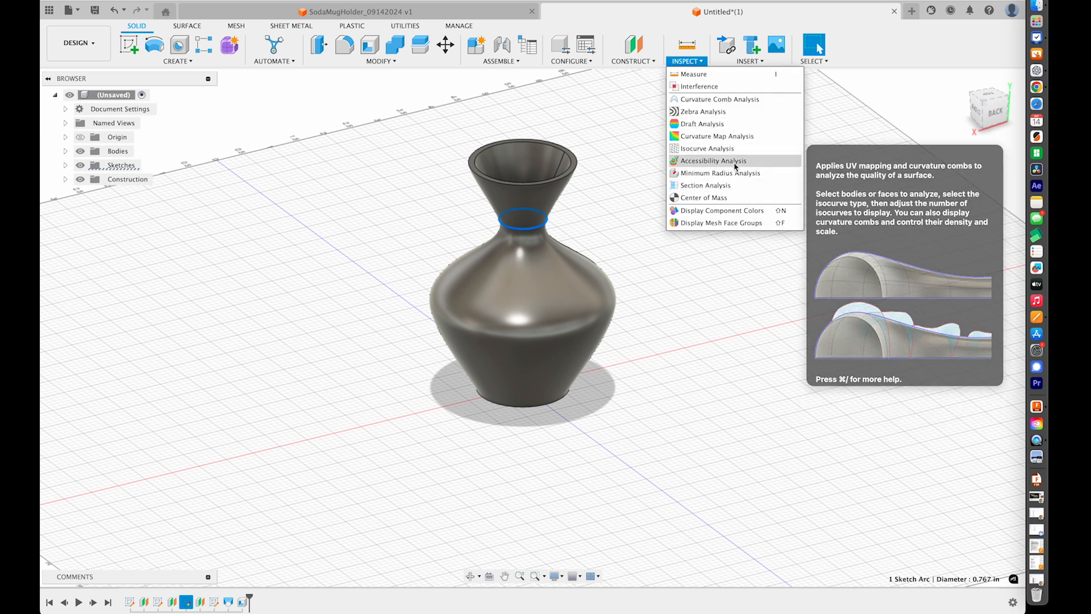
click(714, 189)
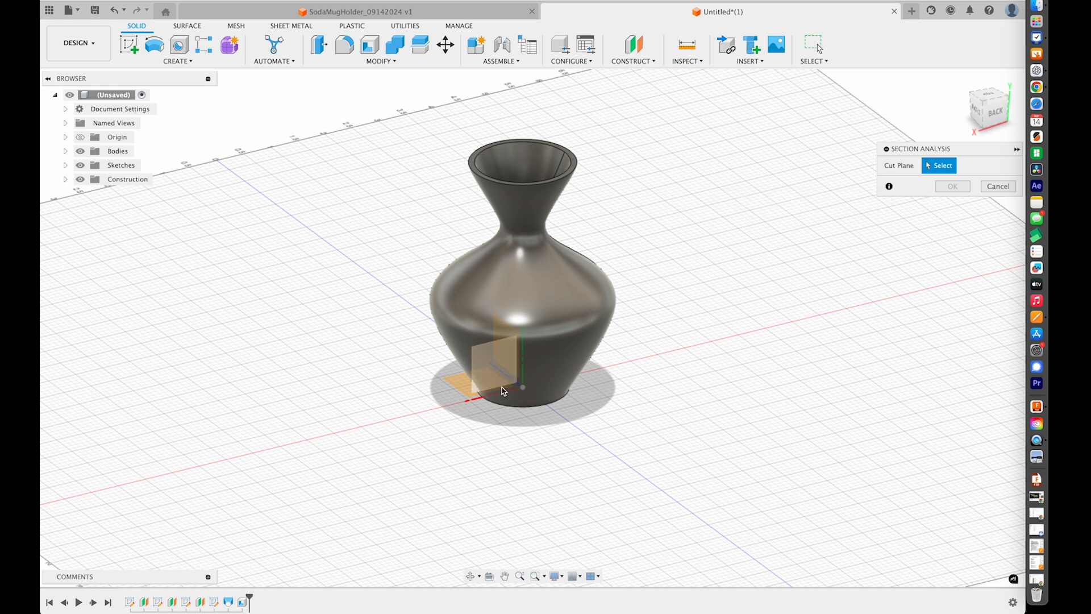
click(493, 386)
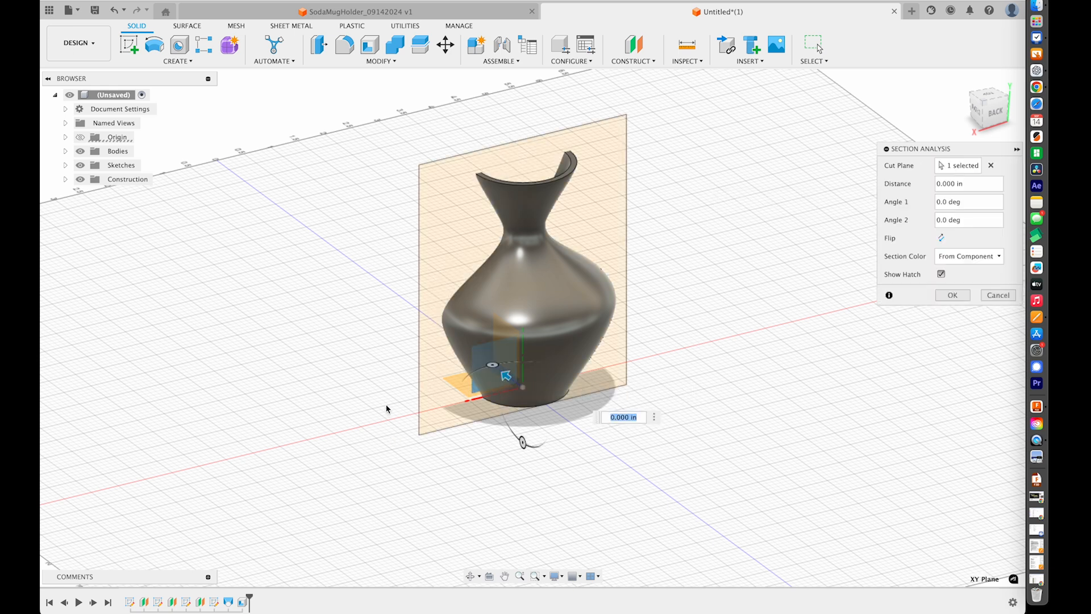
click(953, 295)
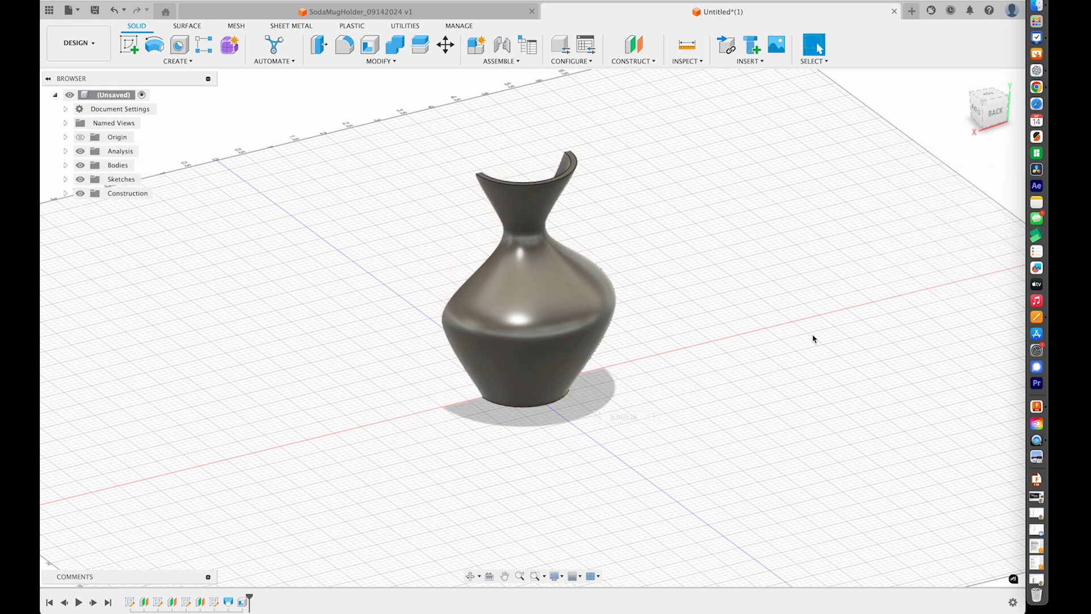
shift+scroll(367, 353, left, 10)
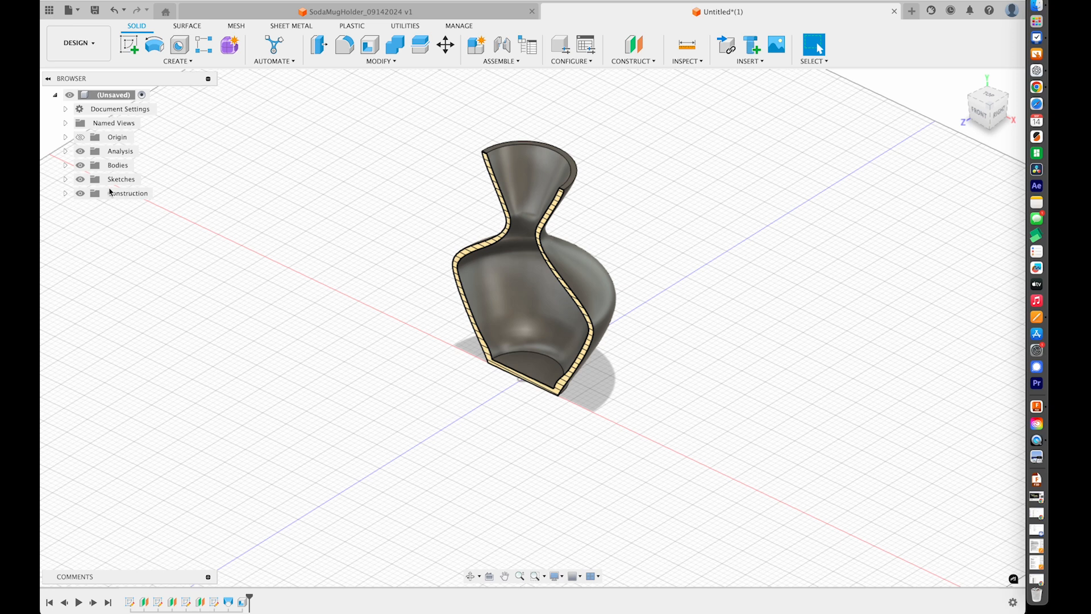
Edit the section analysis of the vase and offset its cut plane by 0.1 in.
click(65, 194)
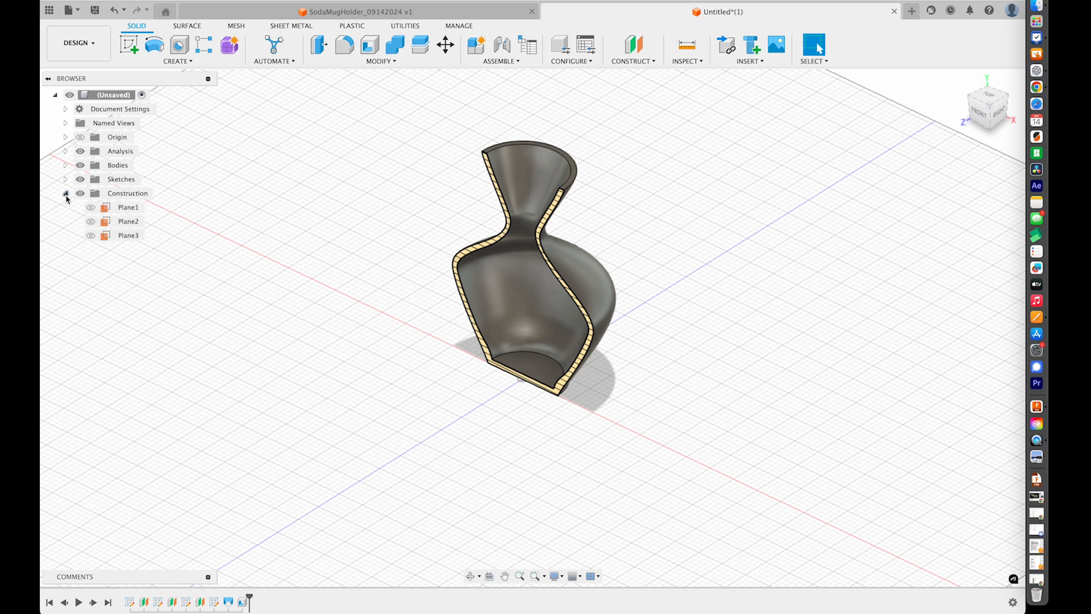
click(66, 152)
right_click(121, 165)
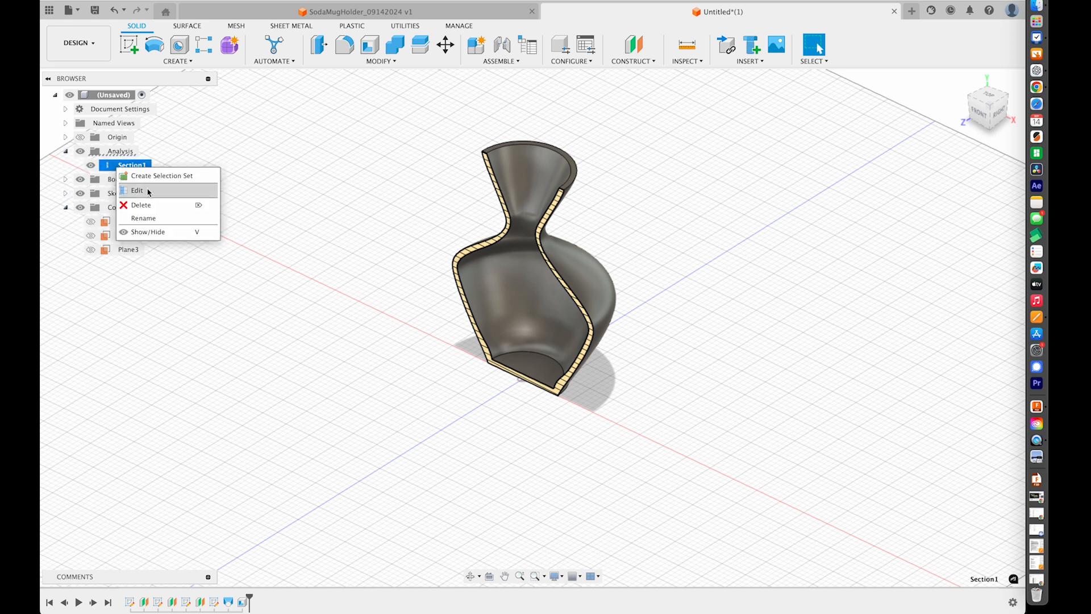
click(140, 191)
mouse_move(510, 394)
mouse_down()
mouse_move(455, 428)
mouse_move(533, 390)
mouse_move(459, 426)
mouse_move(513, 409)
mouse_up()
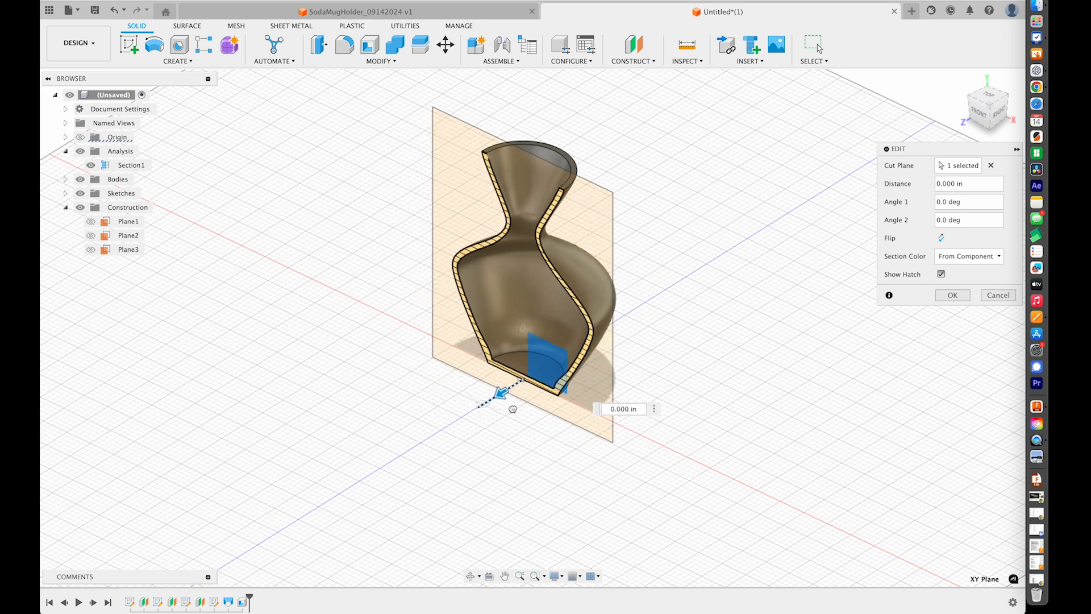
drag(515, 410, 519, 407)
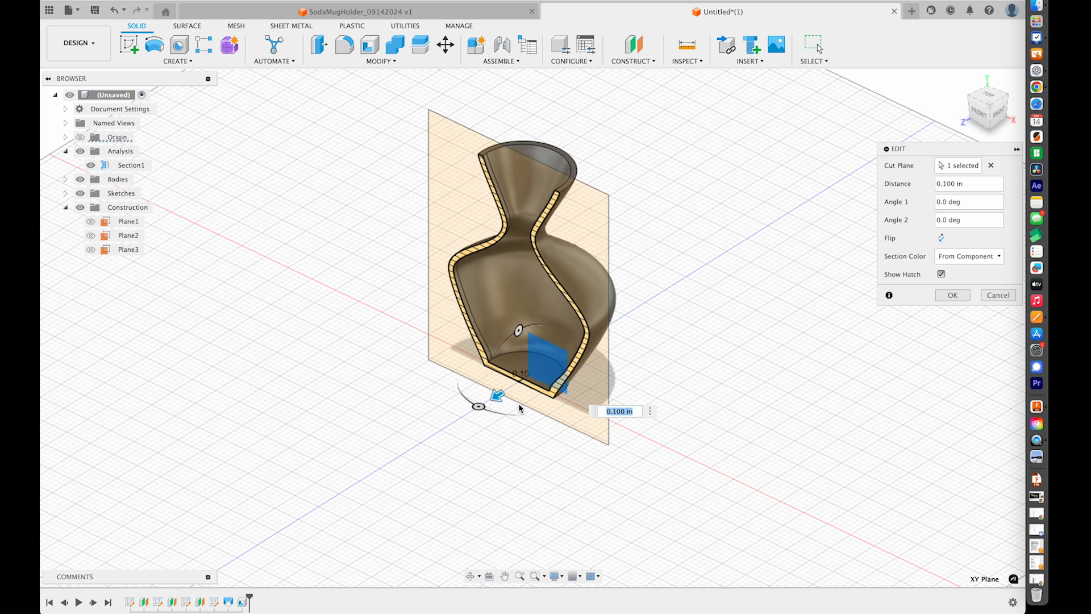
click(953, 295)
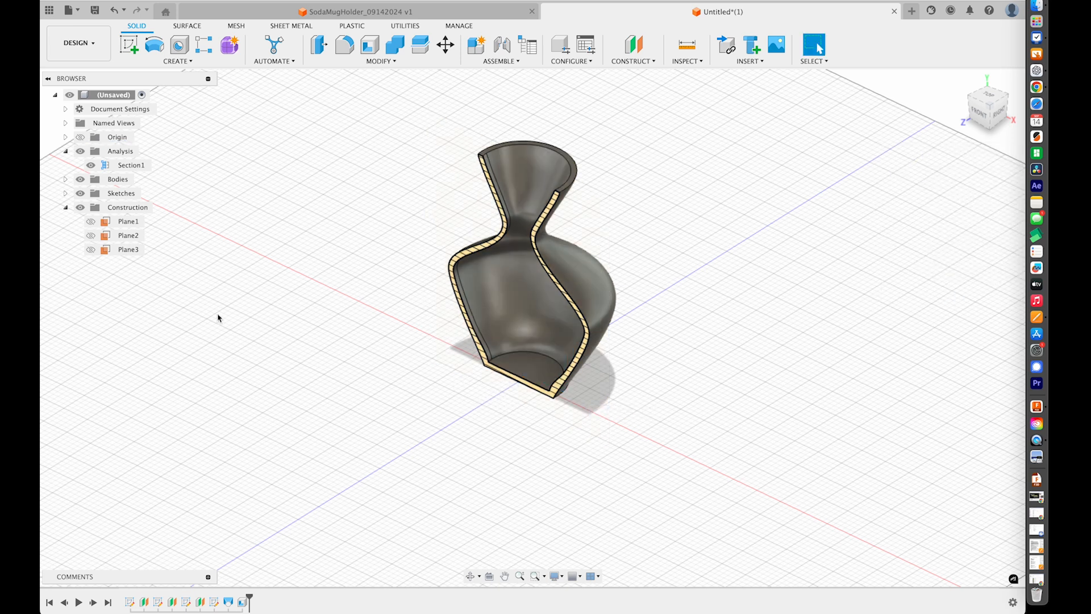
Toggle the section analysis on and off to compare the cut and whole vase, leaving it hidden.
click(91, 166)
click(91, 166)
click(91, 166)
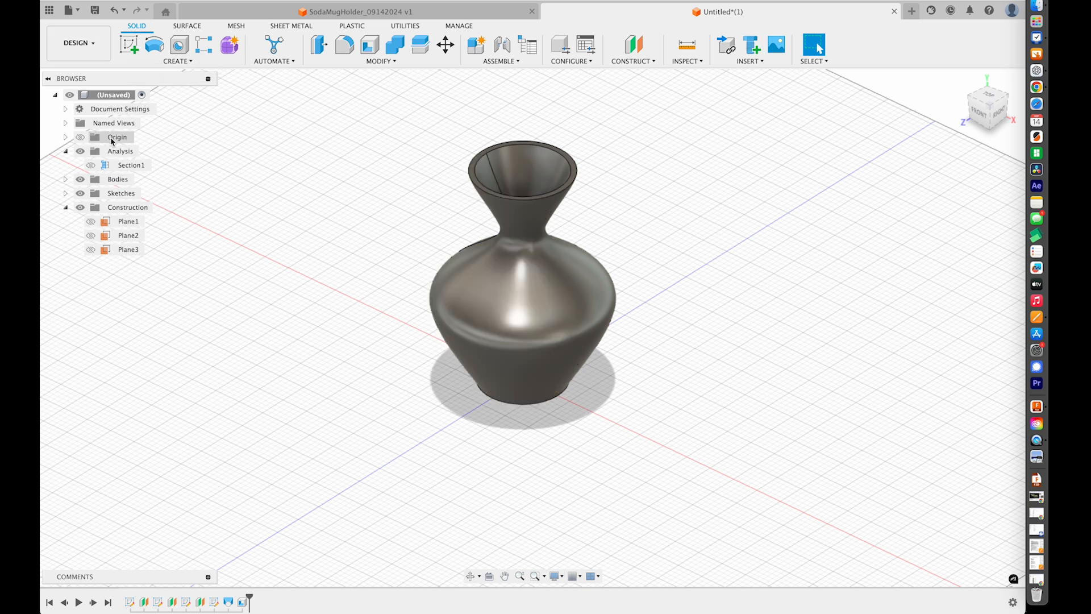
click(91, 166)
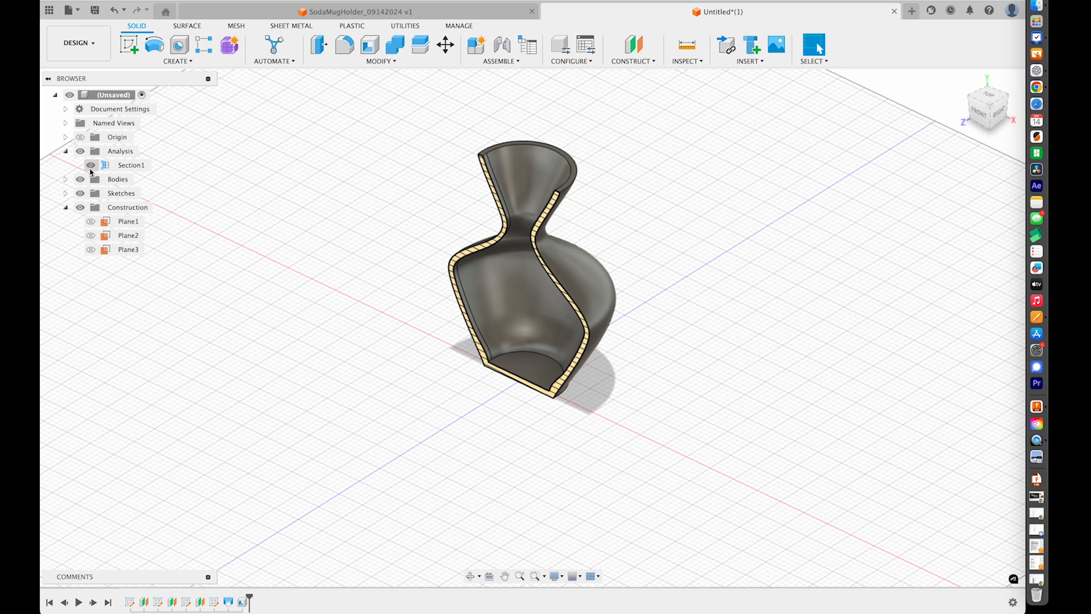
click(91, 166)
click(91, 166)
click(91, 165)
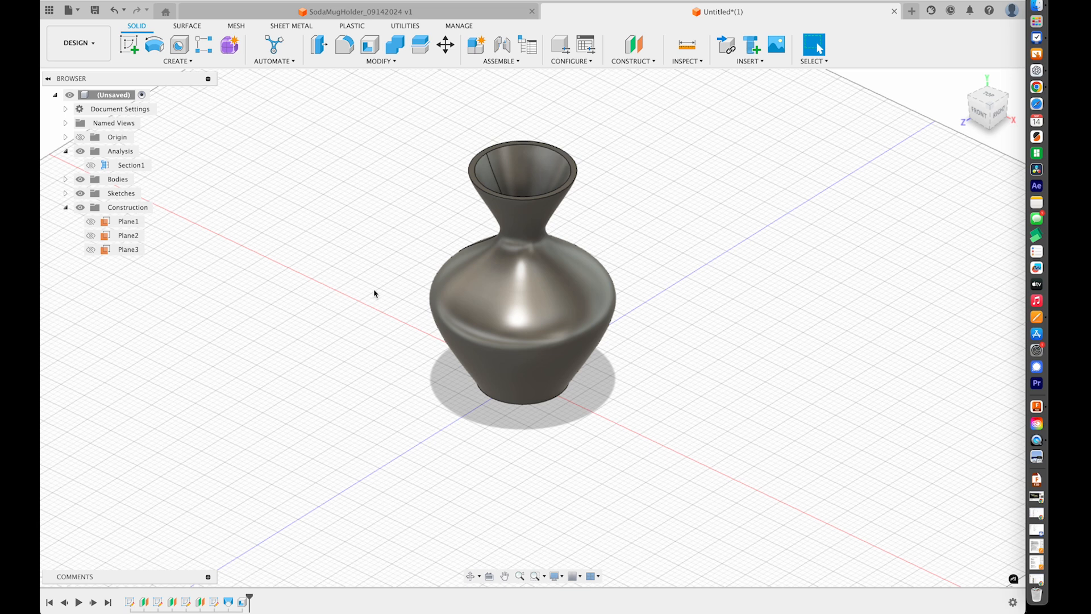
click(163, 63)
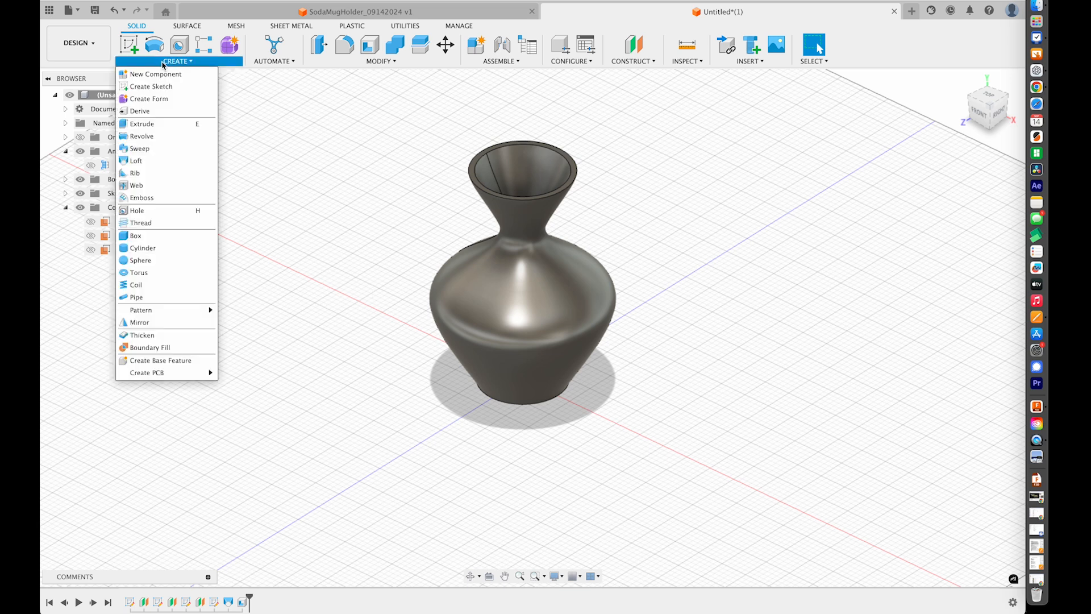
click(406, 243)
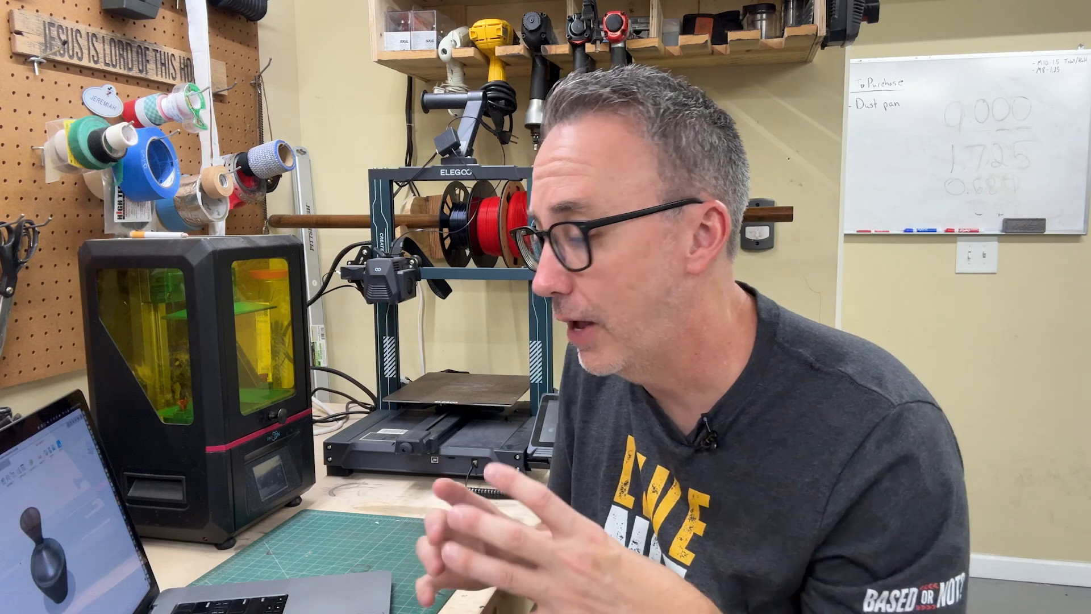
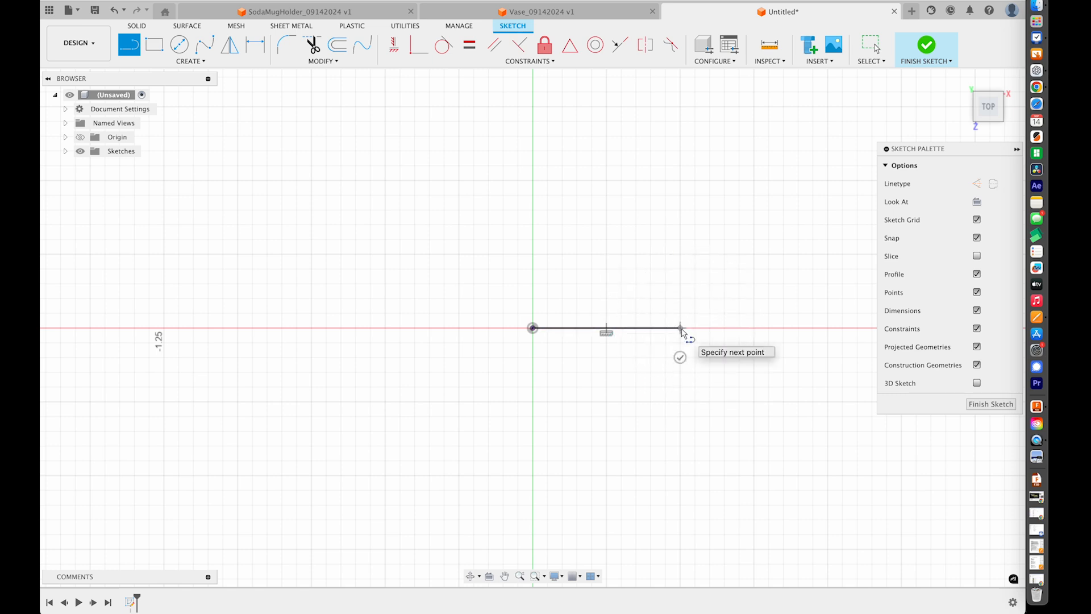
Continue the line from the origin with a downward tangent arc of 0.125 in radius and a horizontal line back past the vertical axis.
mouse_move(682, 330)
mouse_down()
mouse_move(706, 343)
mouse_move(685, 387)
mouse_move(682, 332)
mouse_move(699, 344)
mouse_move(685, 404)
mouse_up()
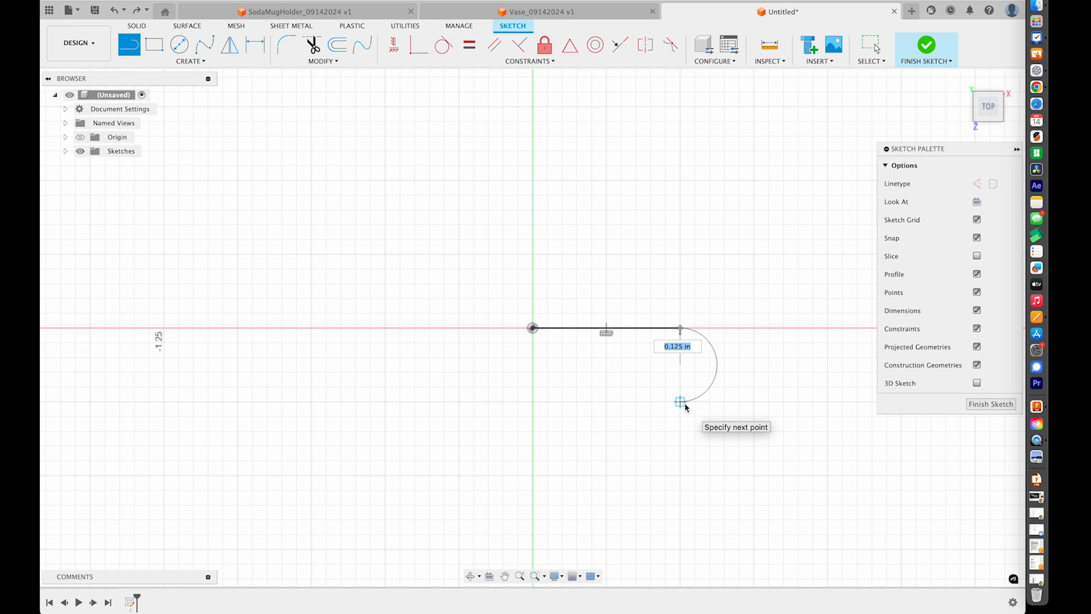
drag(686, 407, 686, 408)
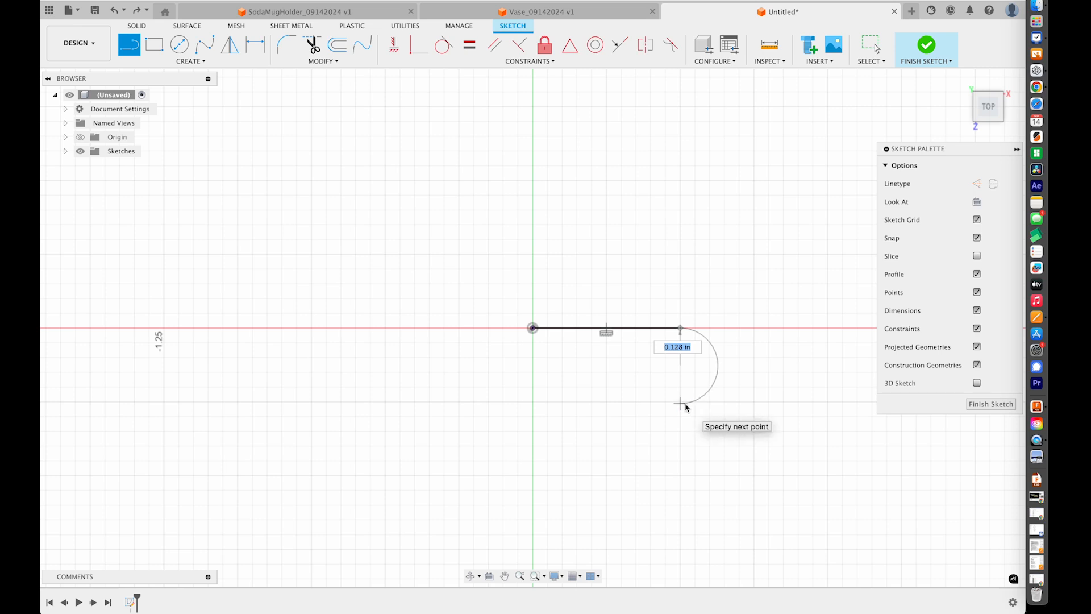
drag(685, 404, 686, 404)
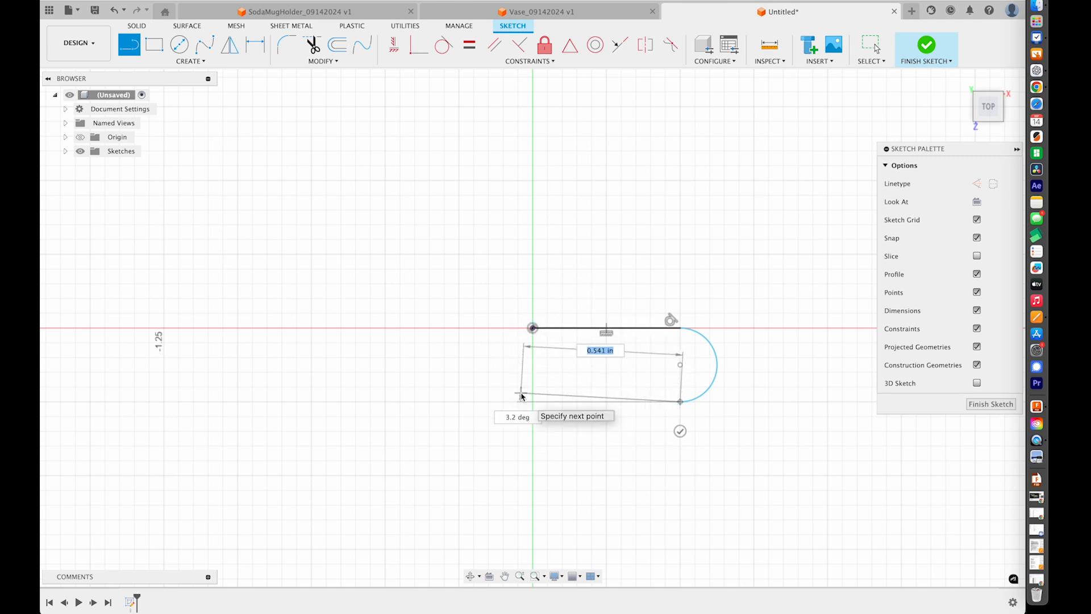
click(371, 402)
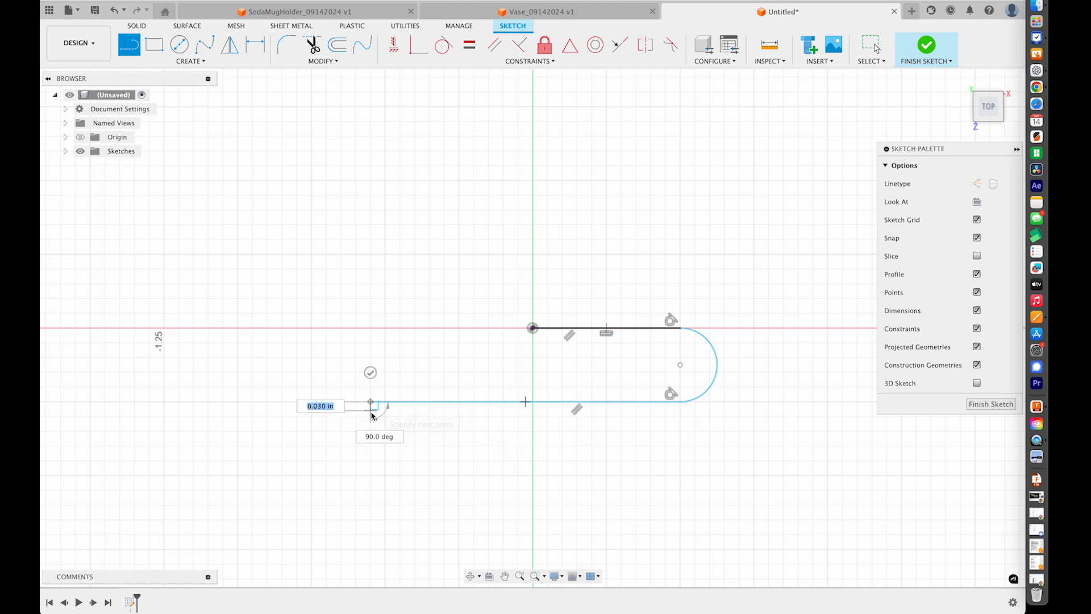
Continue the path inward with a tangent arc, a horizontal line, a smaller tangent arc and a final horizontal line ending near the vertical axis.
drag(370, 402, 371, 344)
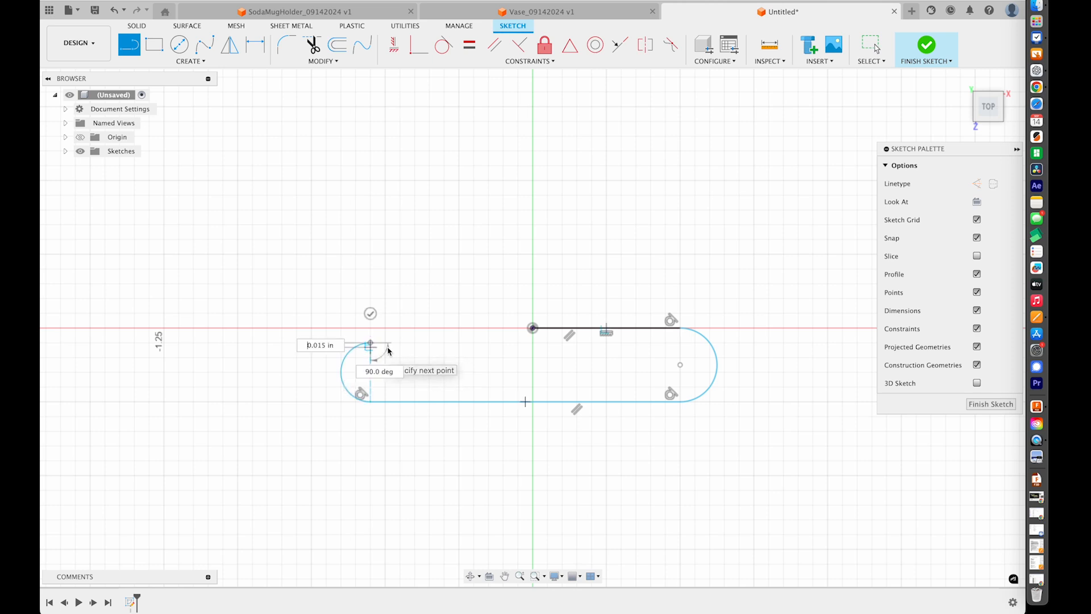
click(648, 345)
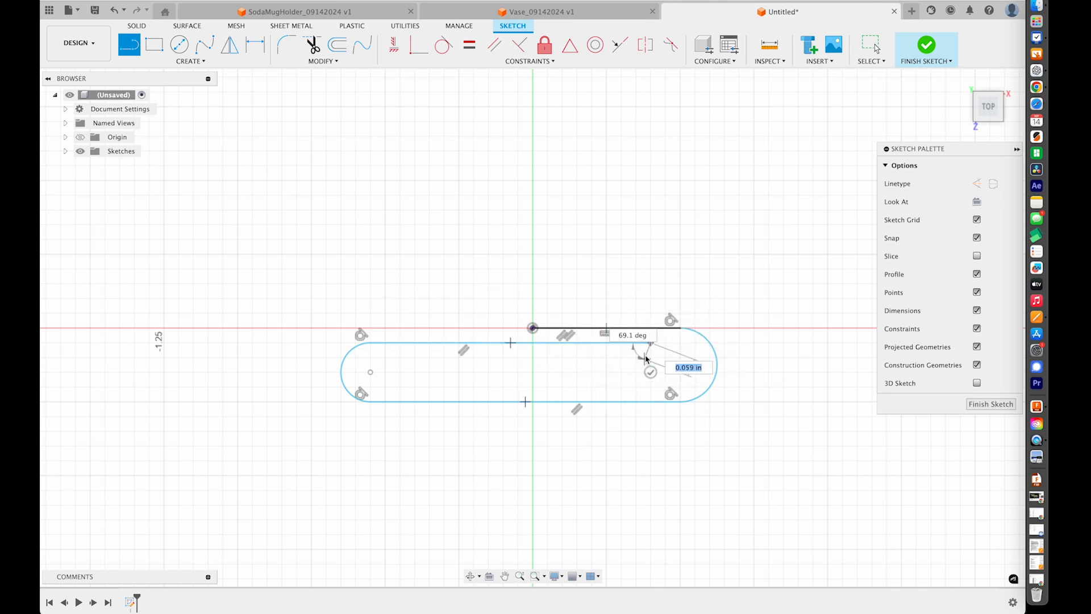
drag(651, 345, 652, 386)
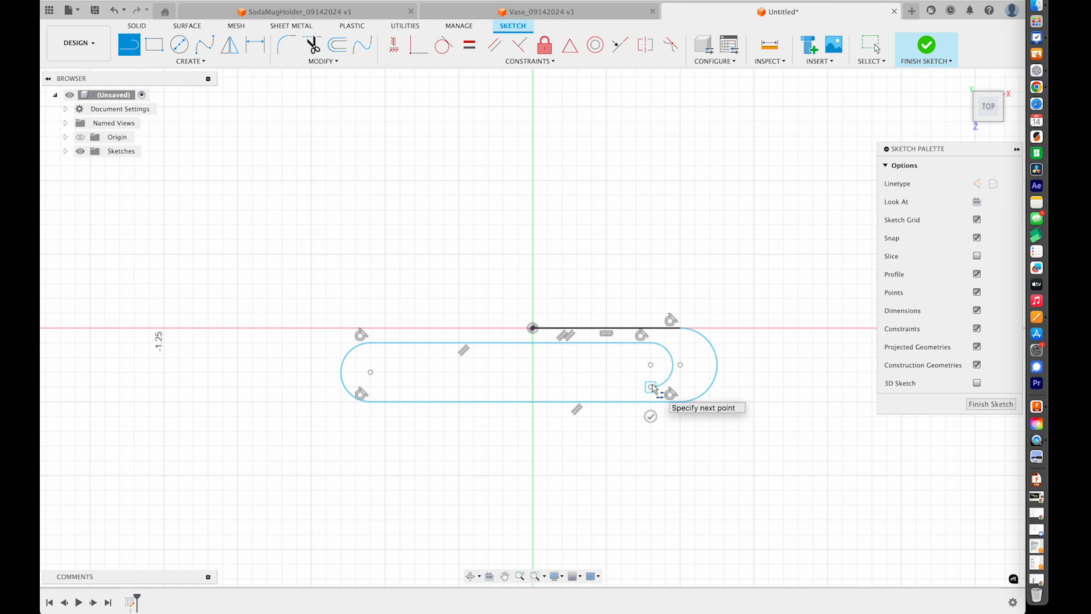
click(525, 387)
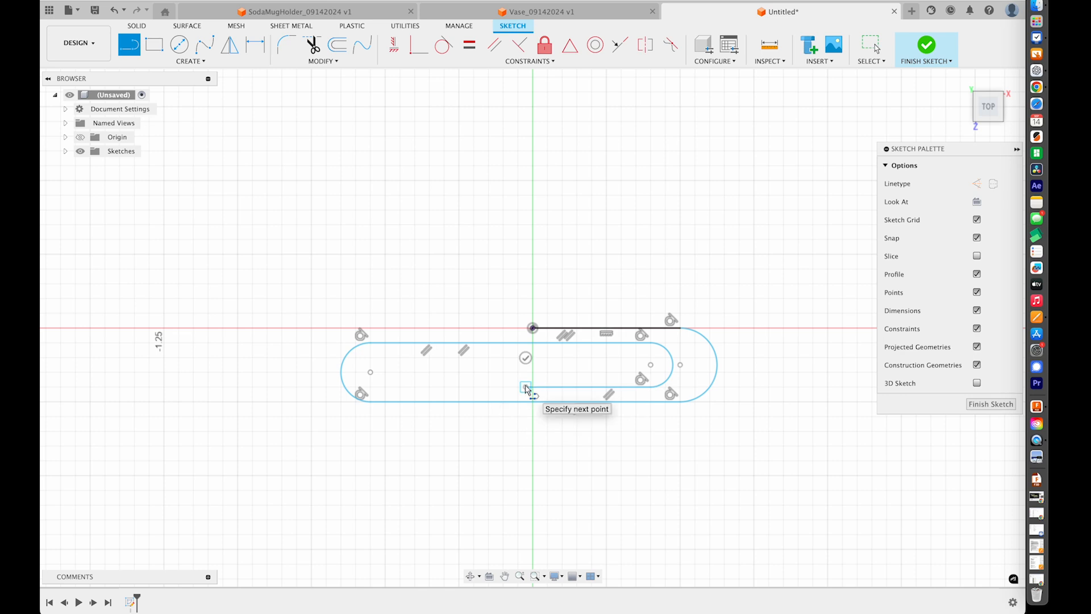
End the line chain at its last point and finish the paper-clip path sketch.
key(Escape)
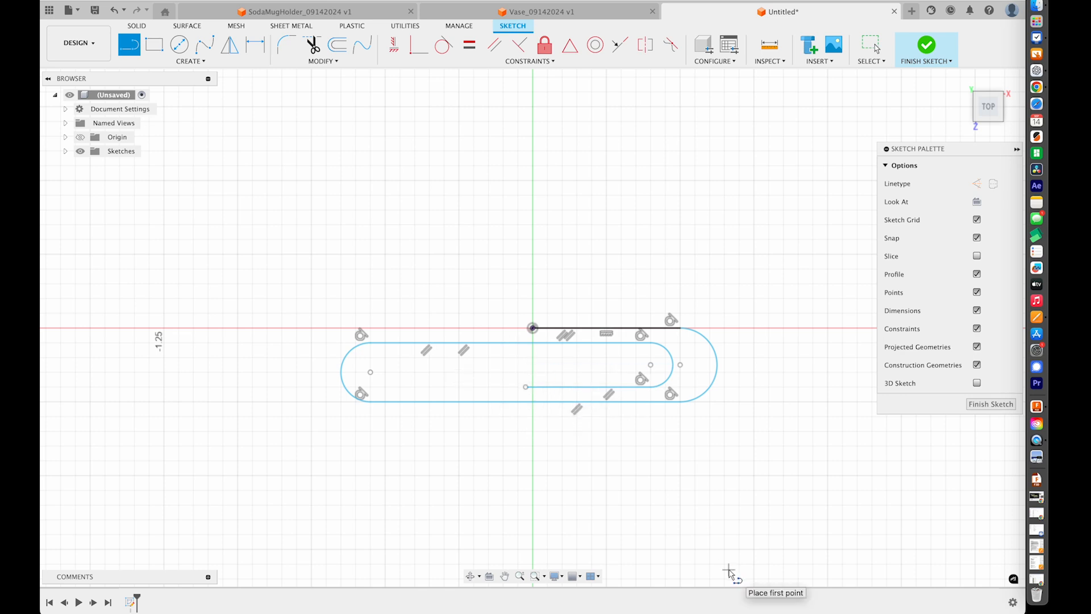
click(926, 49)
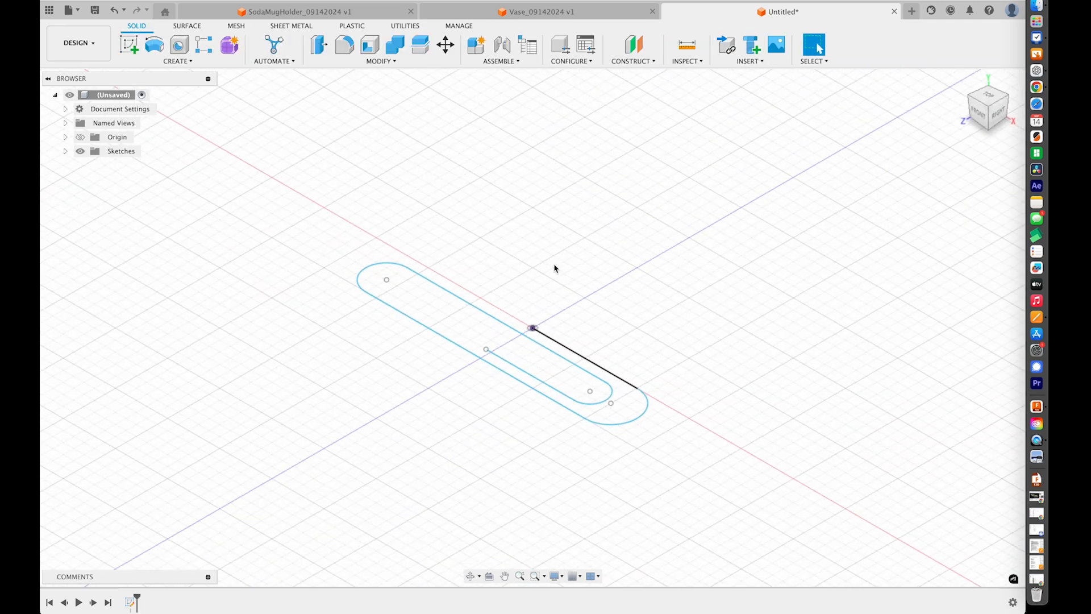
shift+scroll(556, 269, left, 10)
shift+scroll(556, 268, right, 7)
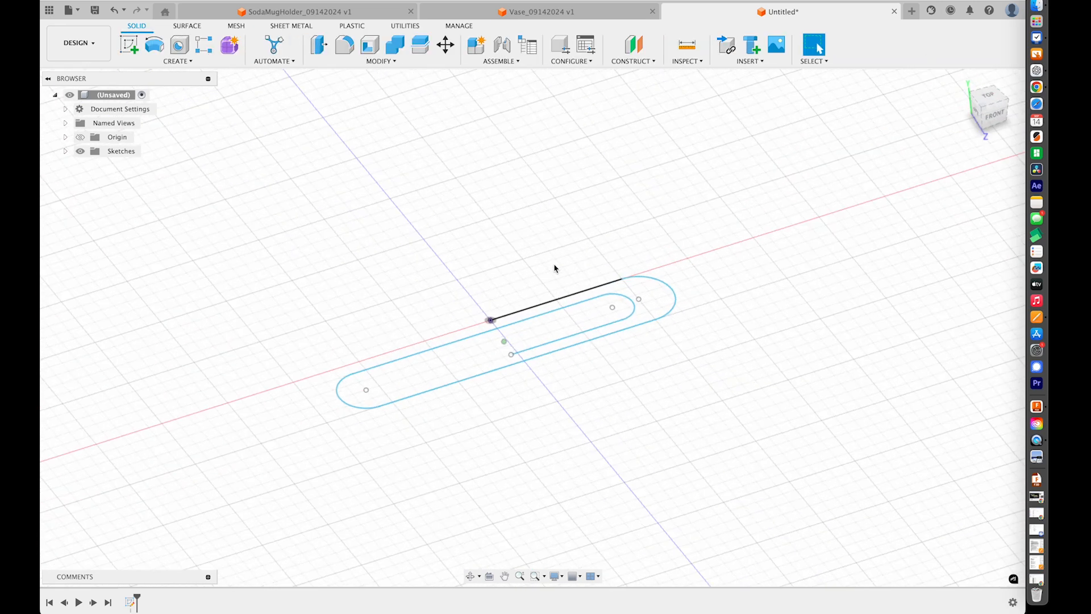
shift+scroll(556, 268, right, 1)
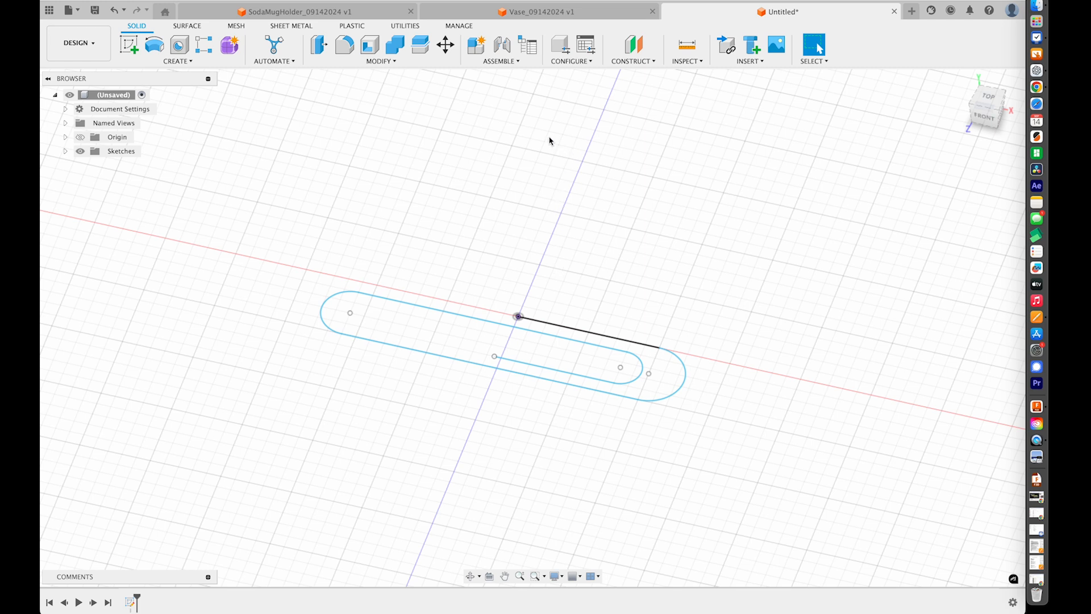
Create a construction plane along the tangent-chained path at a proportional distance of 0, at the path's start on the origin.
click(631, 61)
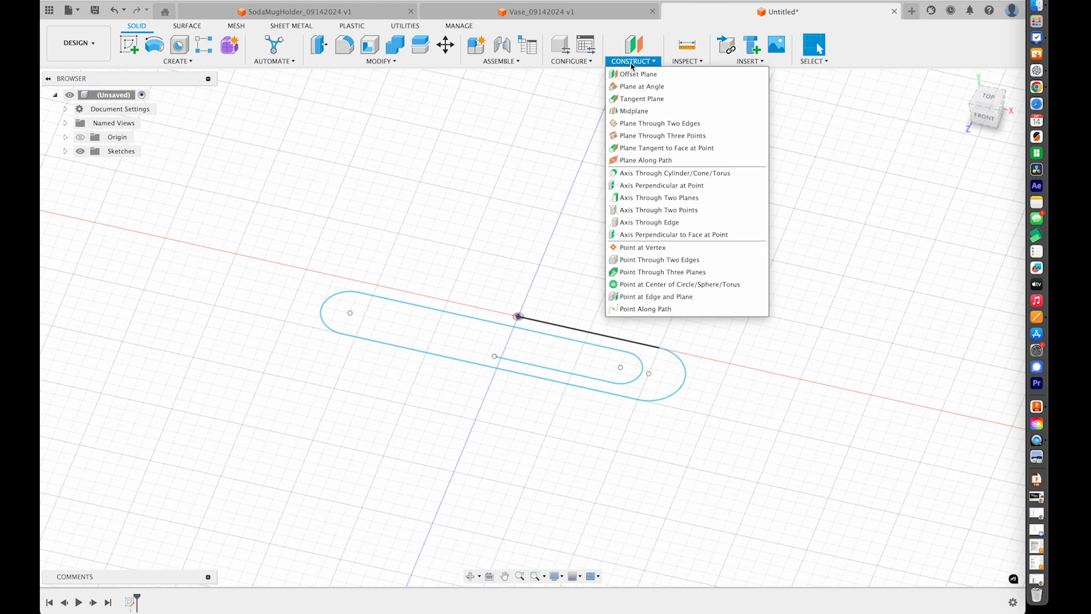
click(647, 161)
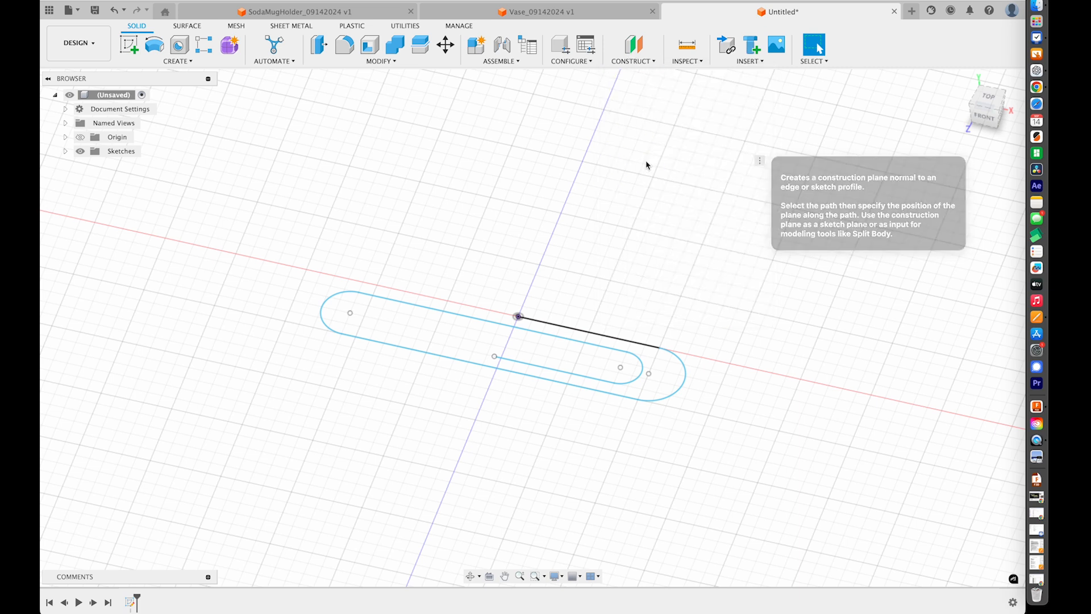
click(539, 327)
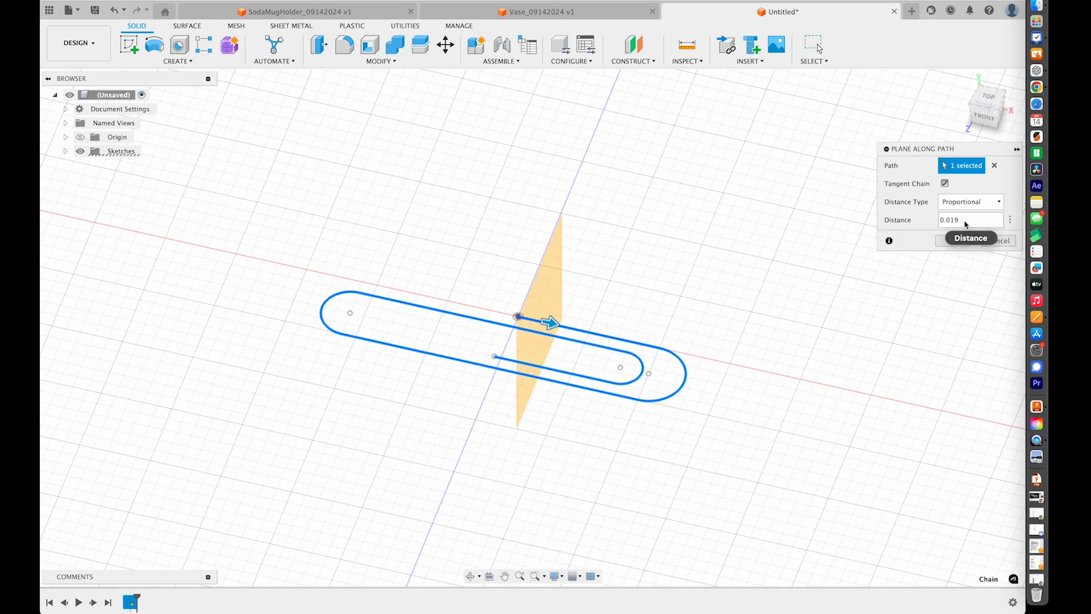
drag(963, 223, 922, 223)
text(0)
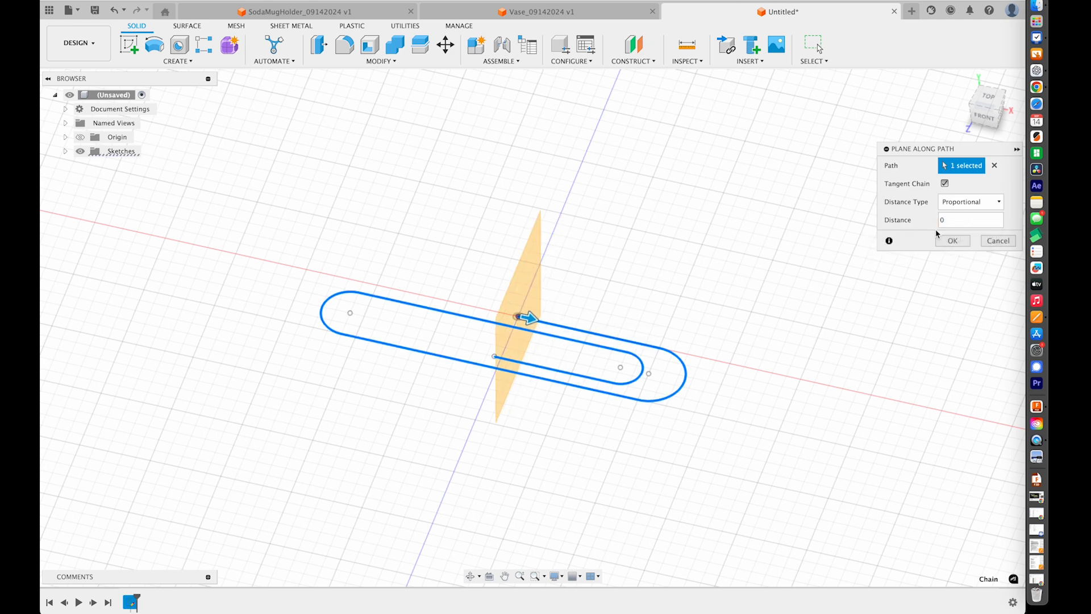
click(944, 241)
click(950, 242)
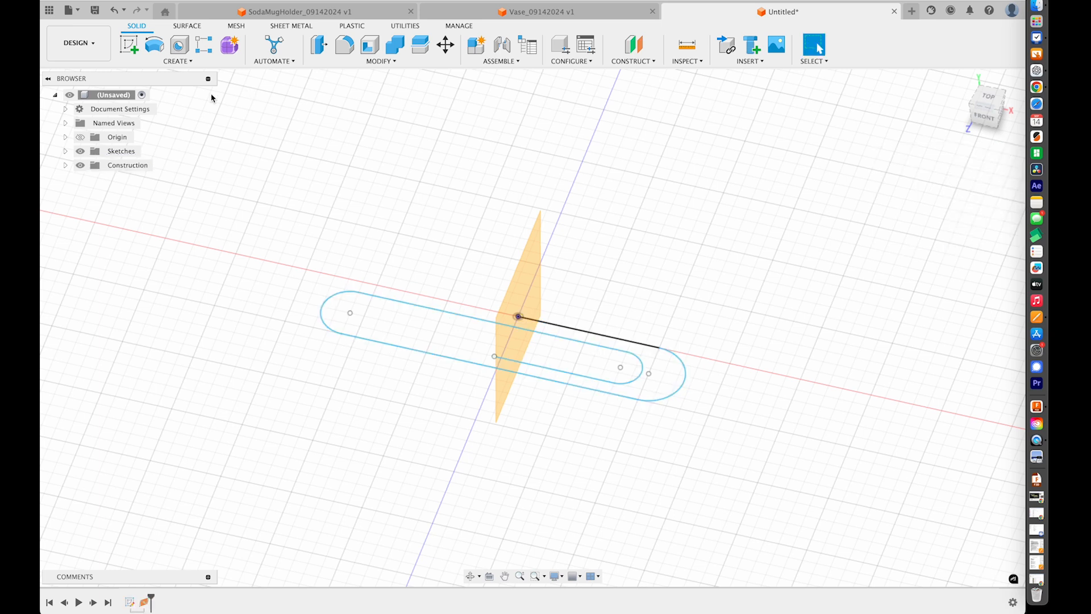
Sketch a small circle centred on the origin on the construction plane at the path's start.
click(129, 44)
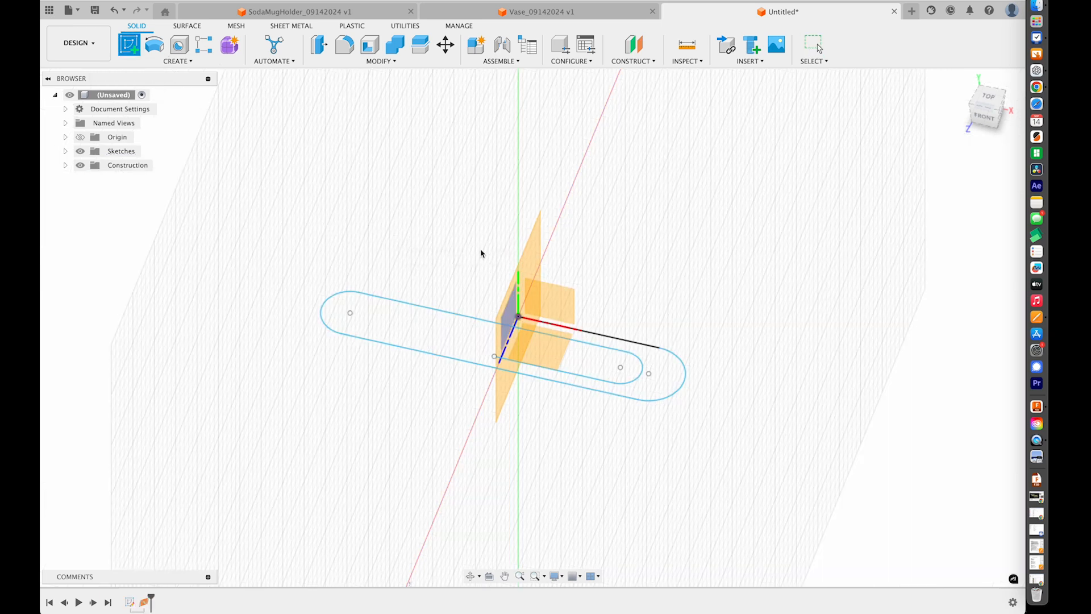
click(531, 260)
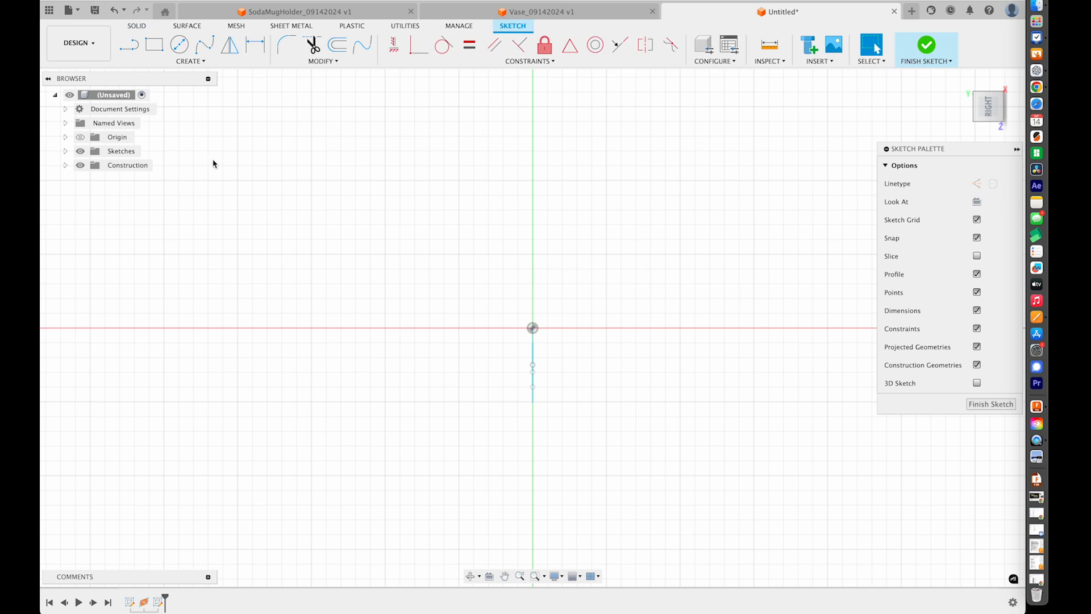
click(179, 44)
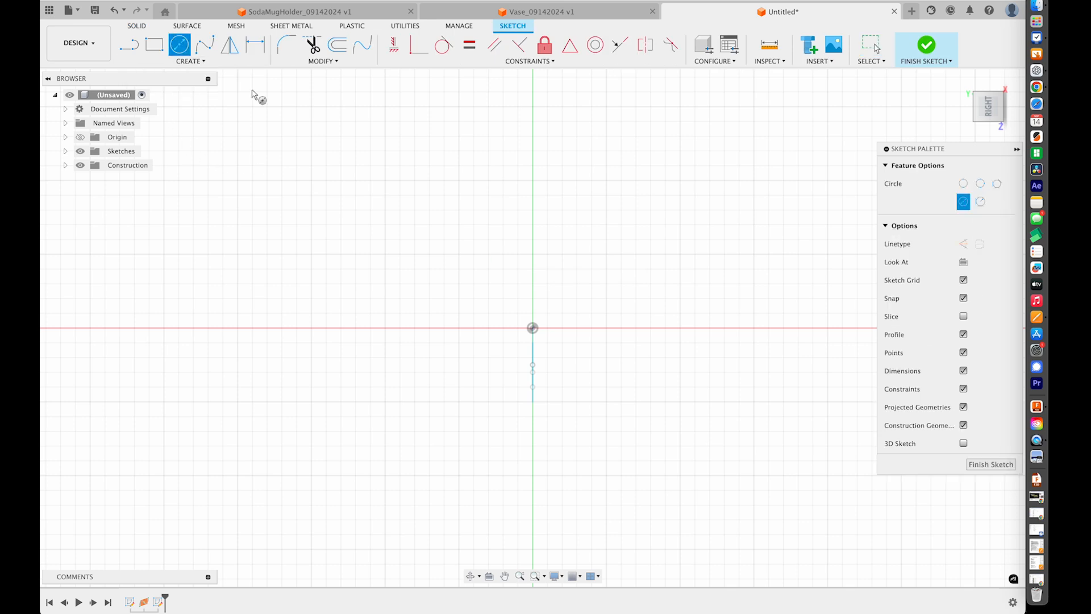
click(534, 329)
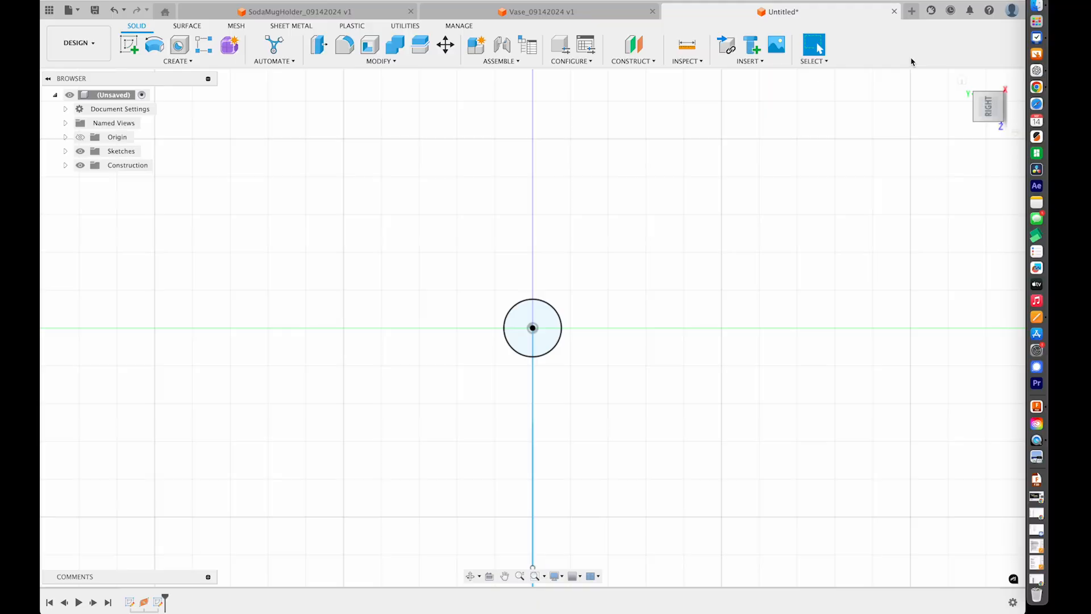
Sweep the circle profile along the full paper-clip path as a new body, using a single path with perpendicular orientation.
click(961, 81)
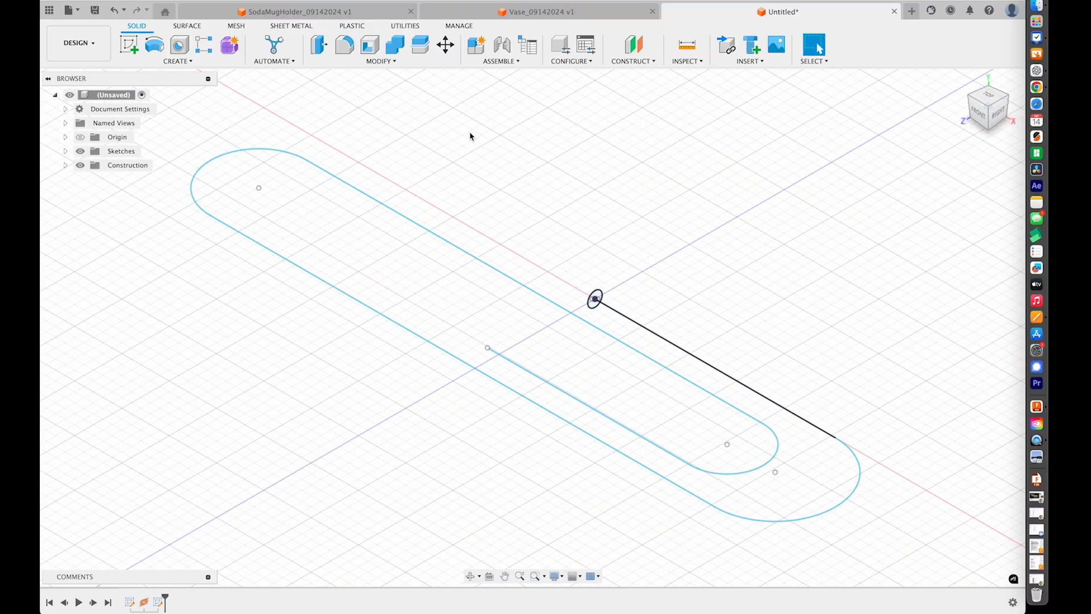
click(178, 61)
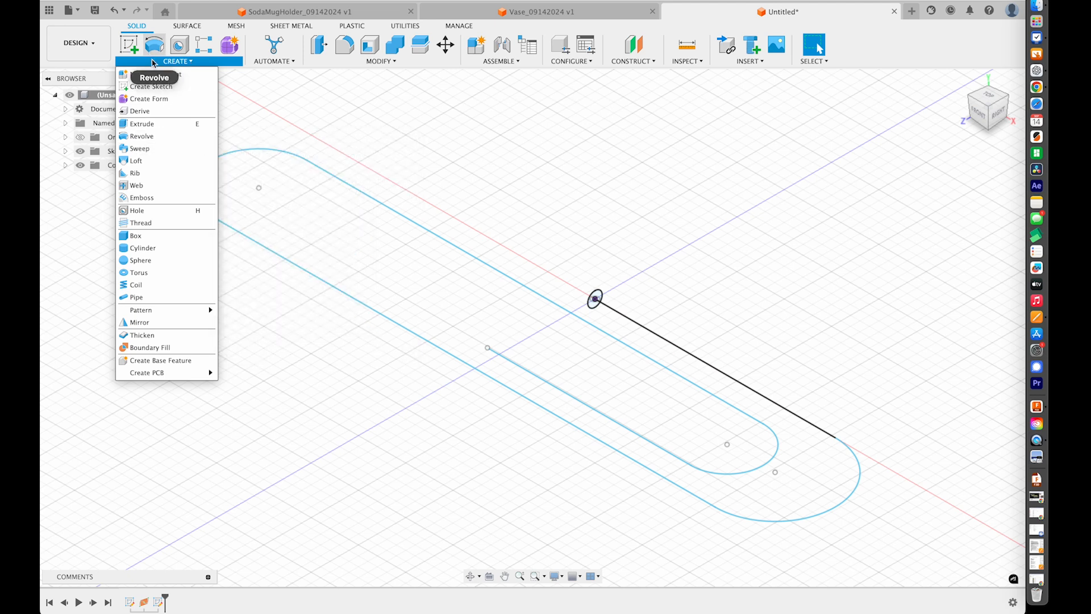
click(156, 148)
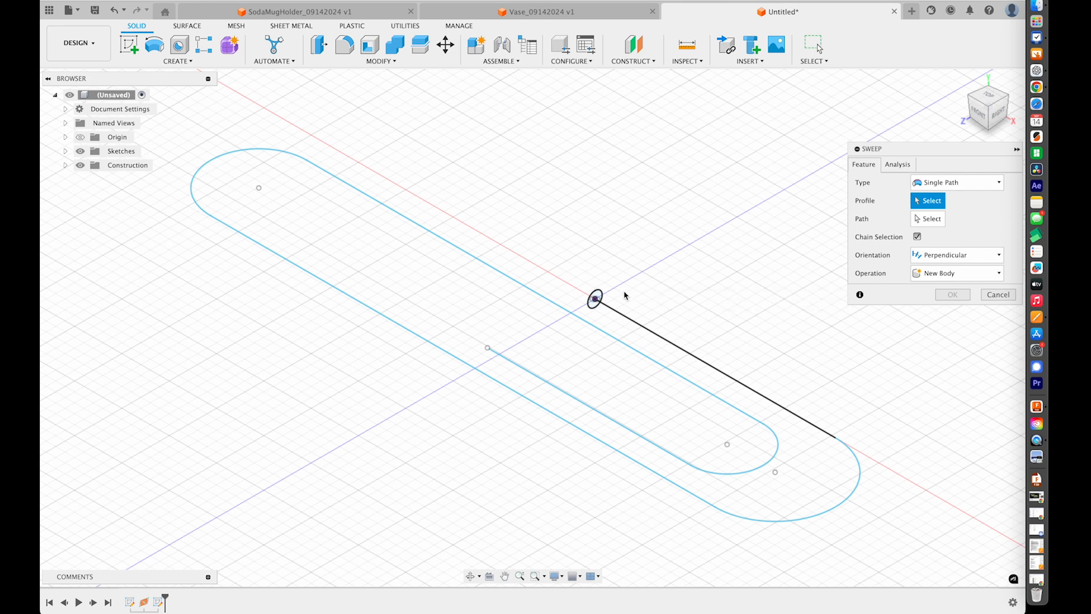
click(595, 299)
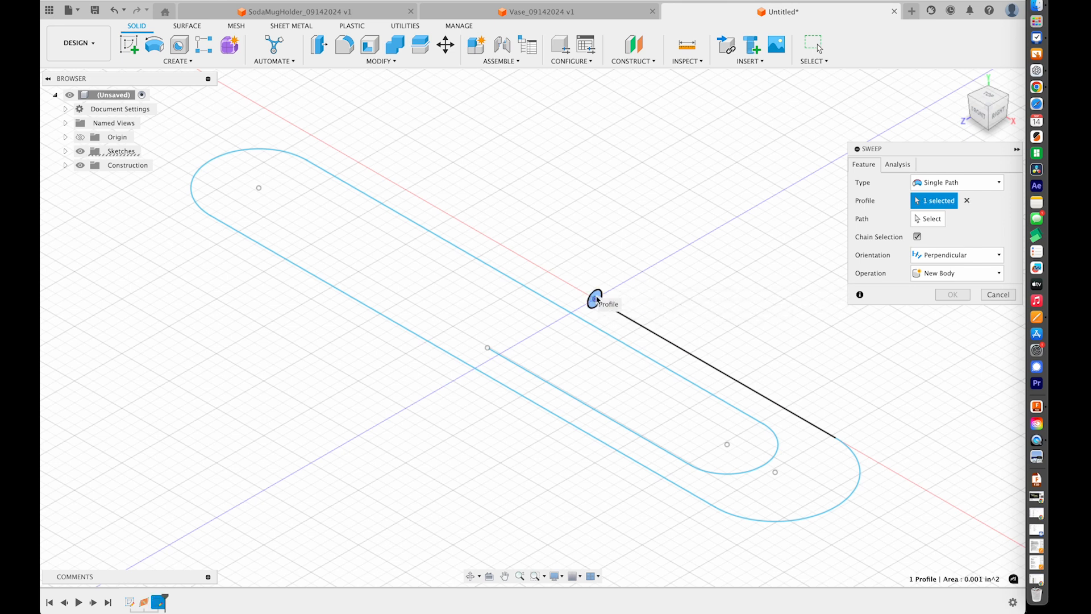
click(928, 219)
click(693, 362)
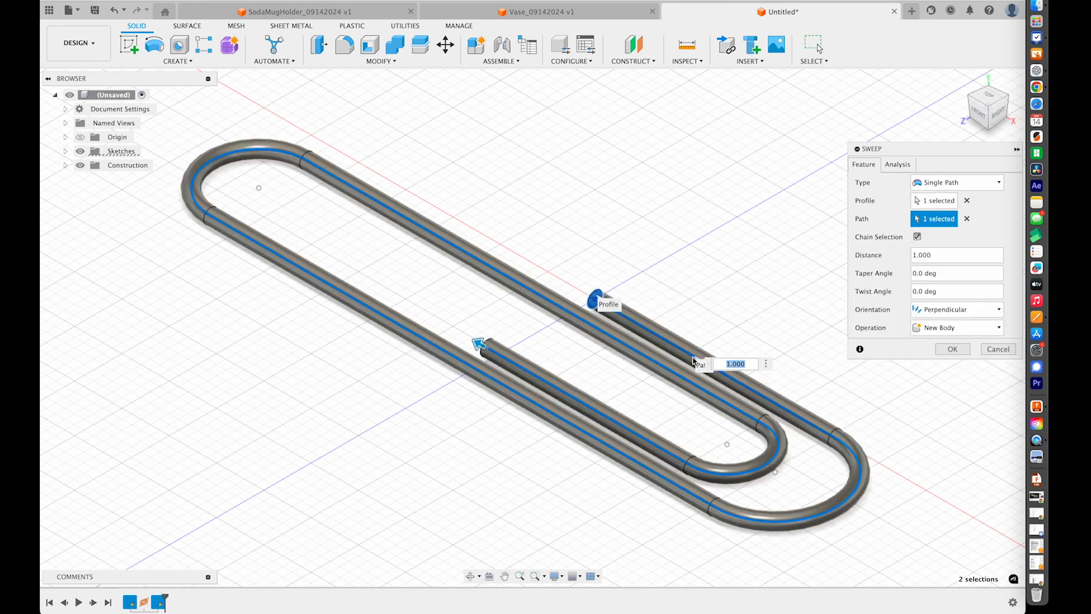
click(950, 349)
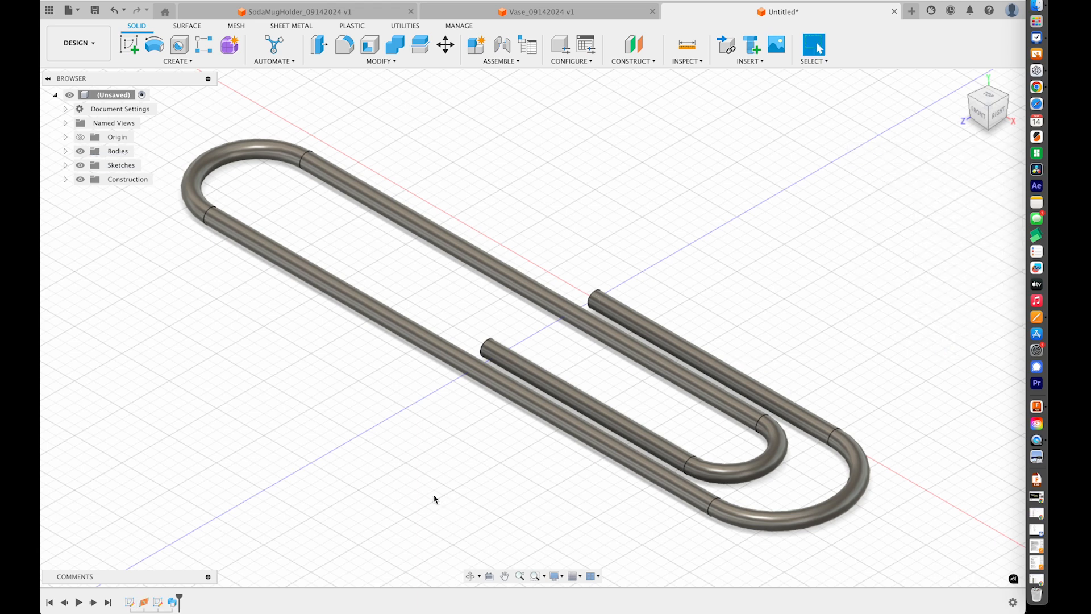
Edit the path sketch to shorten the clip by moving the left arc's centre point inward to about X -0.293, Z 0.160 in.
shift+scroll(332, 493, up, 8)
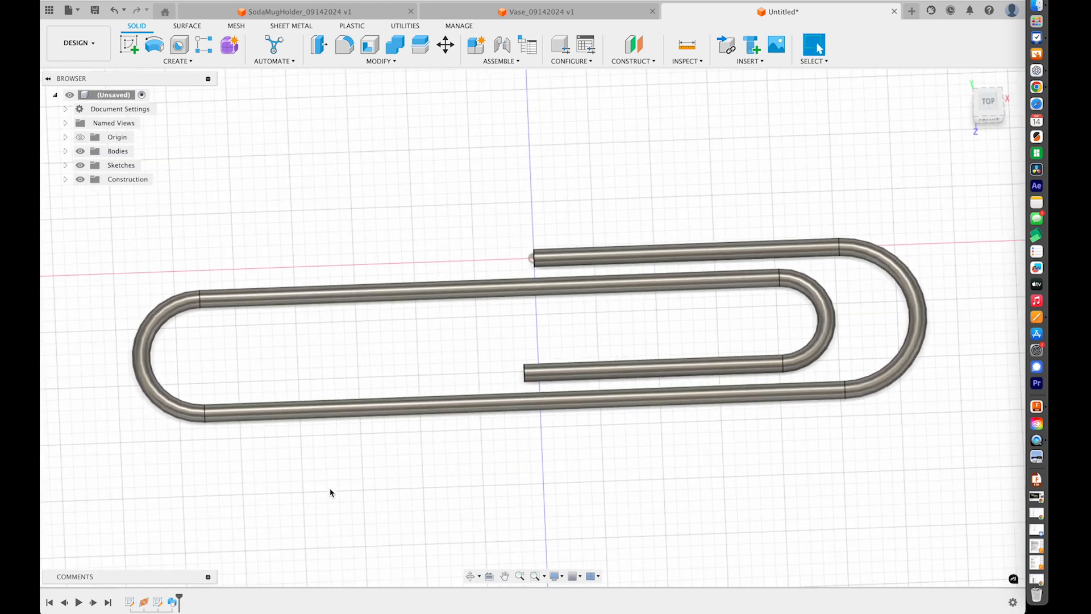
shift+scroll(332, 493, right, 8)
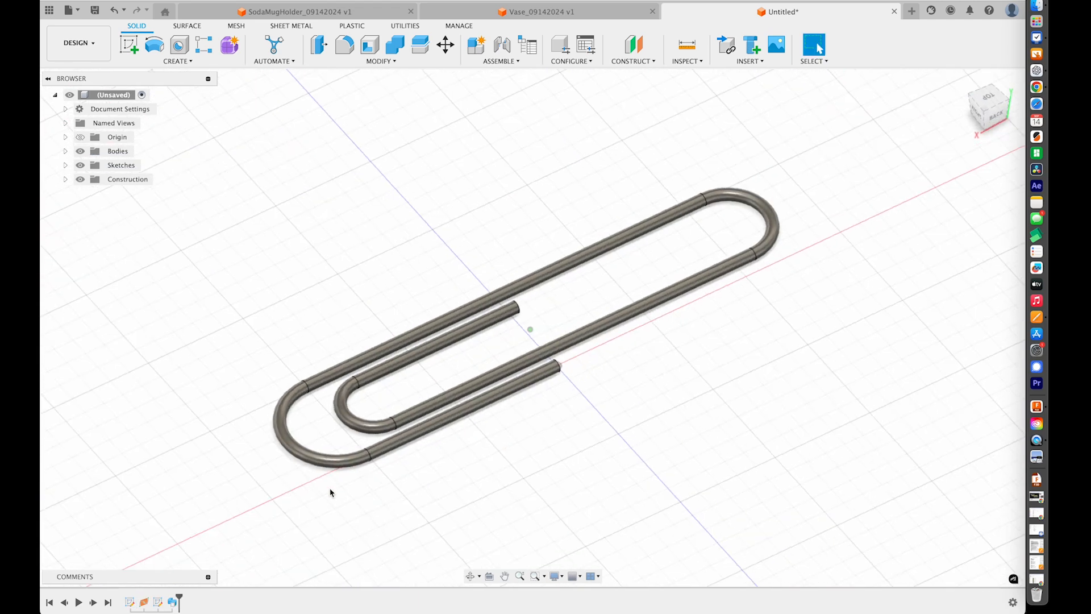
shift+scroll(331, 493, left, 8)
shift+scroll(331, 493, left, 1)
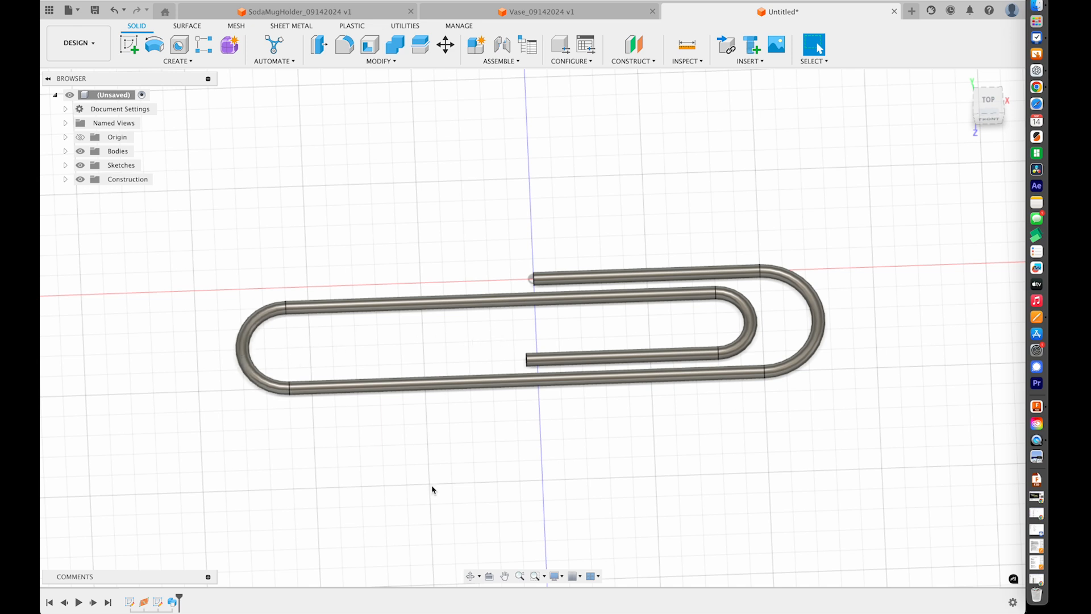
right_click(130, 604)
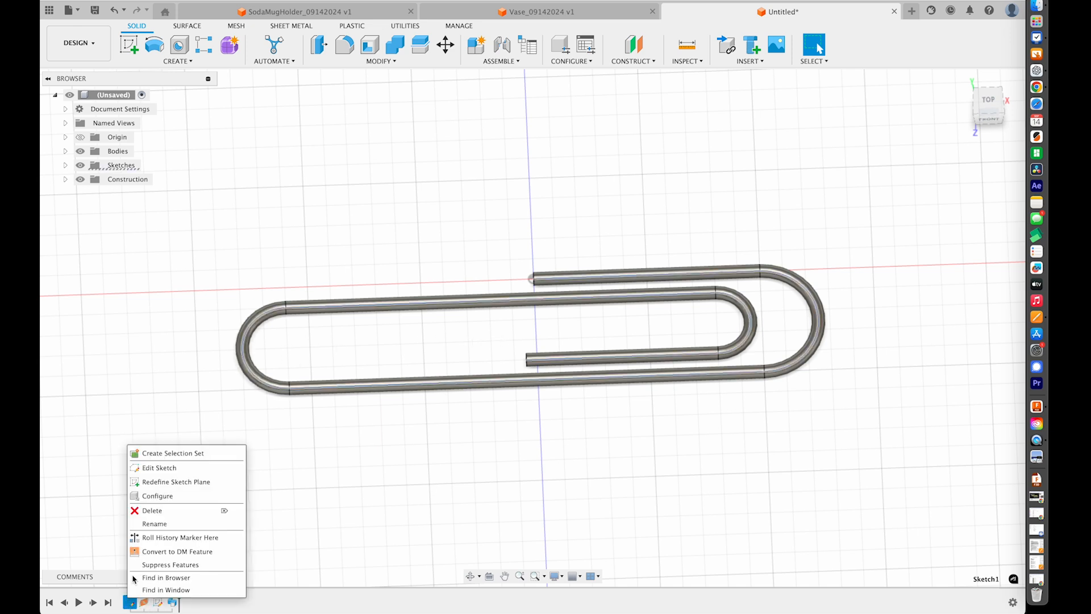
click(175, 467)
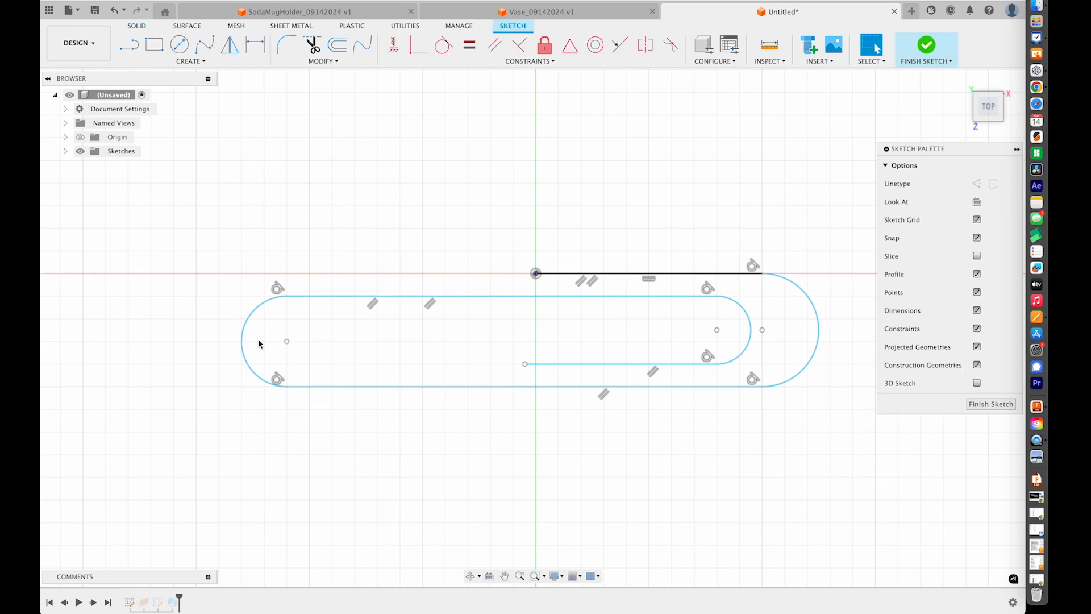
drag(309, 341, 405, 349)
key(Escape)
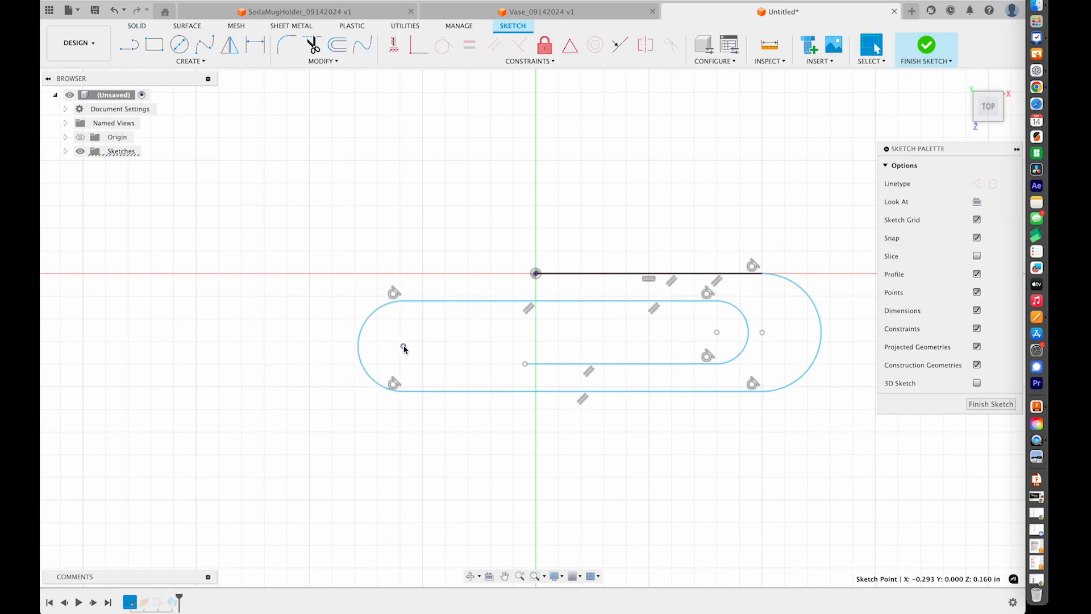
click(927, 45)
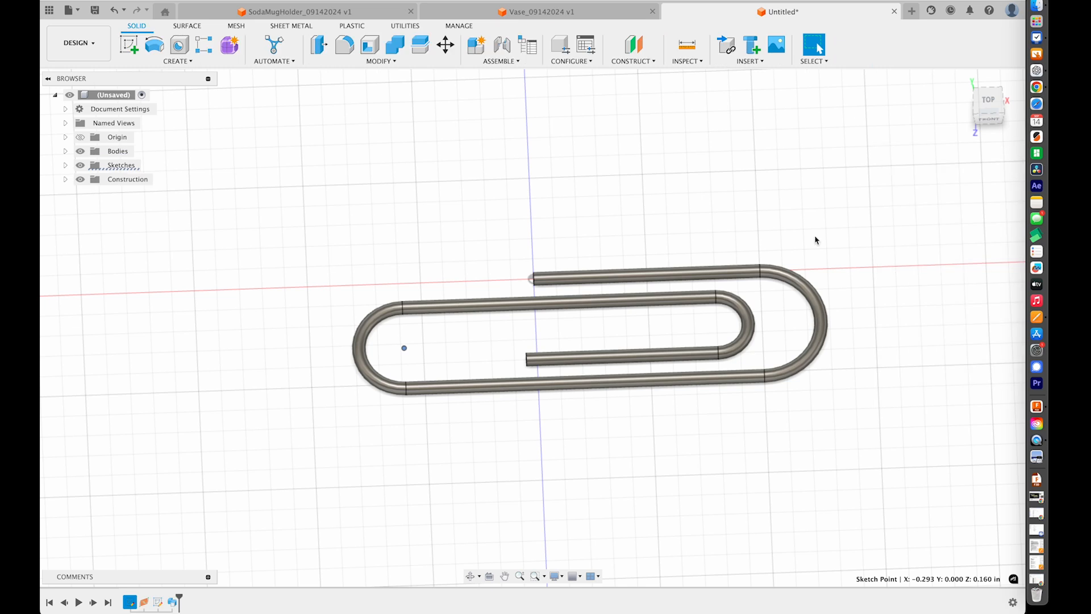